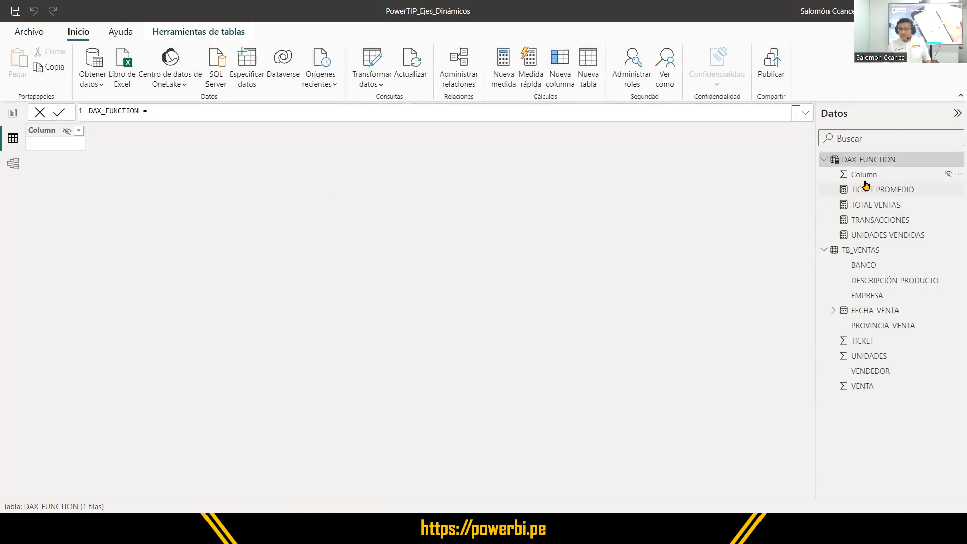
Review the formulas of the TICKET PROMEDIO, TOTAL VENTAS, TRANSACCIONES and UNIDADES VENDIDAS measures, and view the DAX_FUNCTION and TB_VENTAS tables.
click(865, 189)
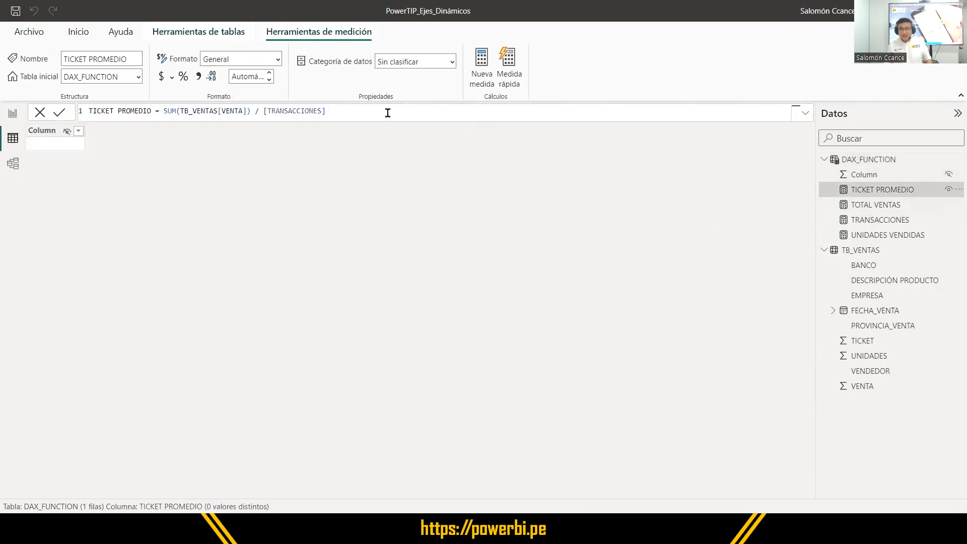
key(ctrl+a)
click(881, 206)
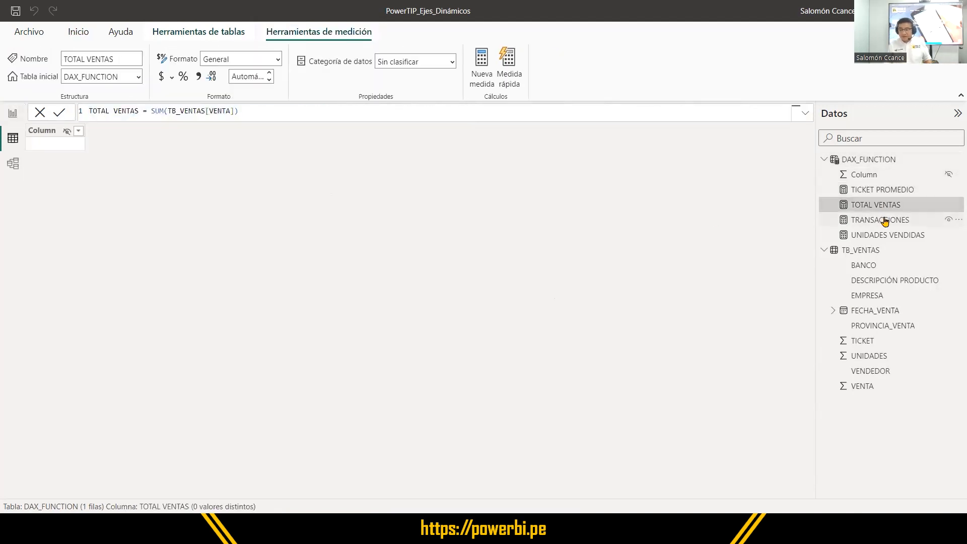
click(884, 222)
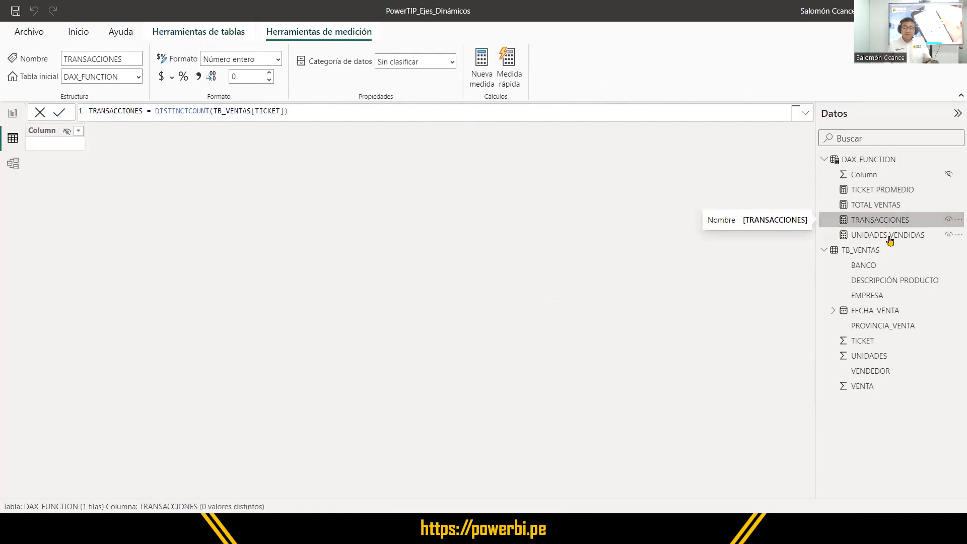
click(890, 237)
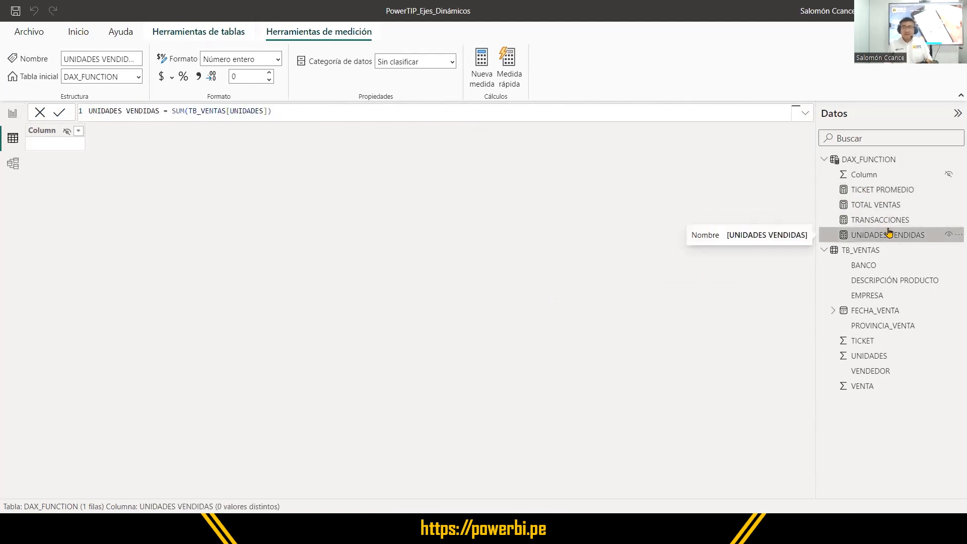
click(885, 219)
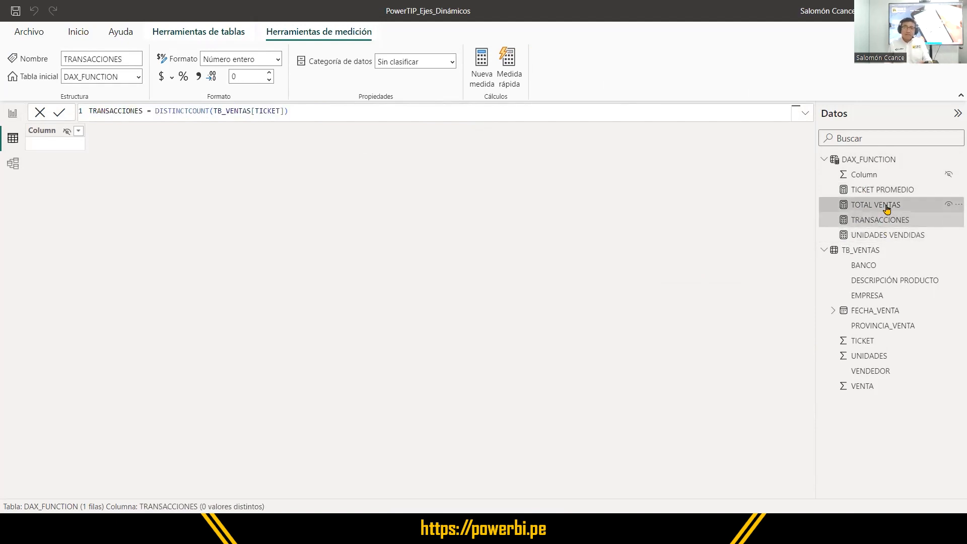
click(885, 204)
click(886, 191)
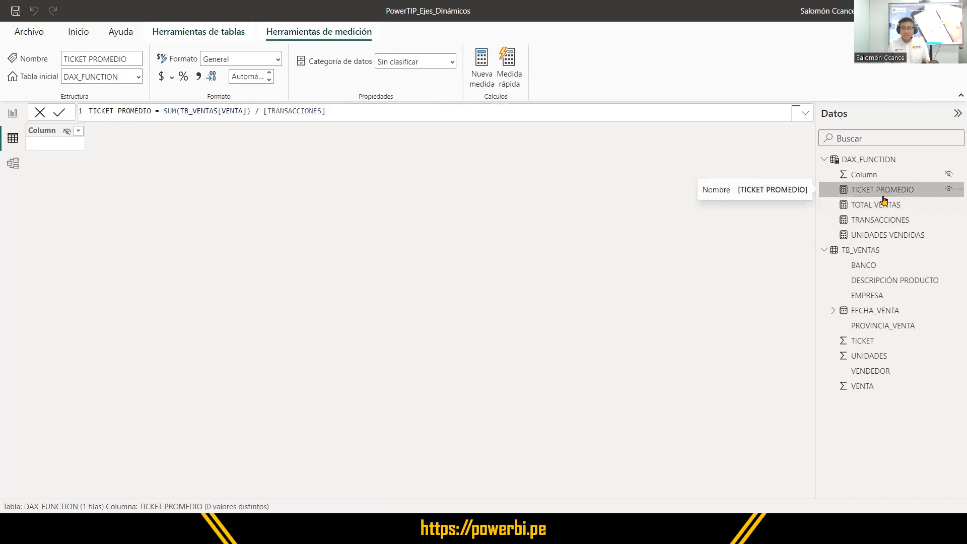
click(894, 206)
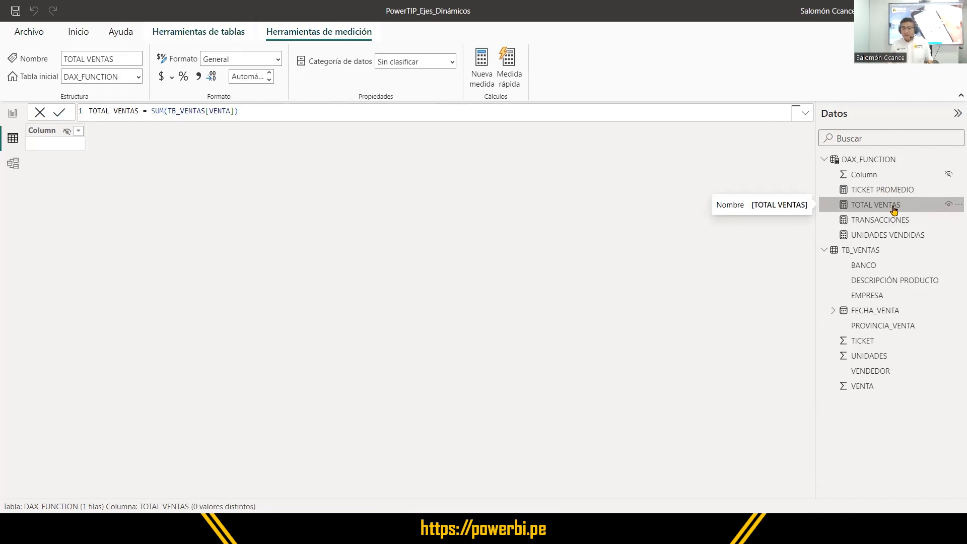
click(878, 160)
click(865, 250)
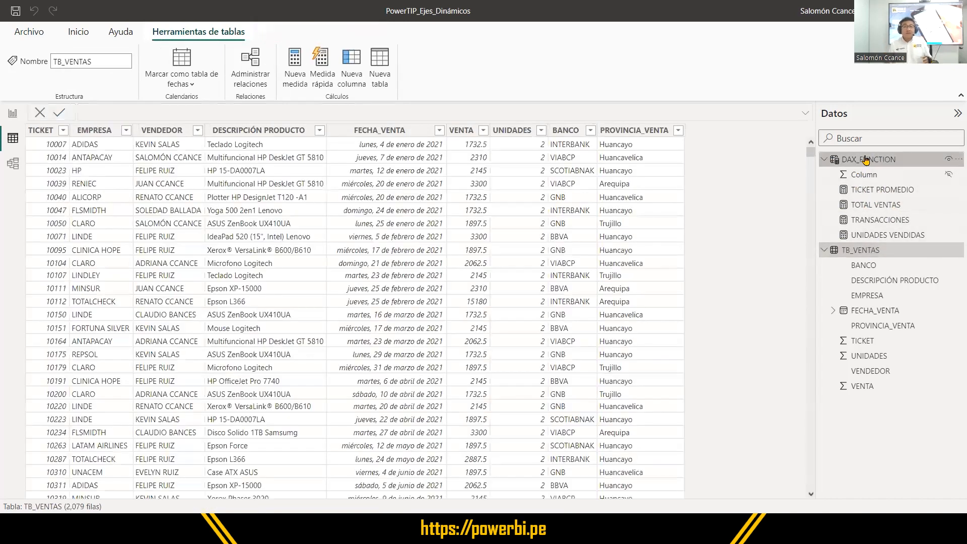
click(865, 161)
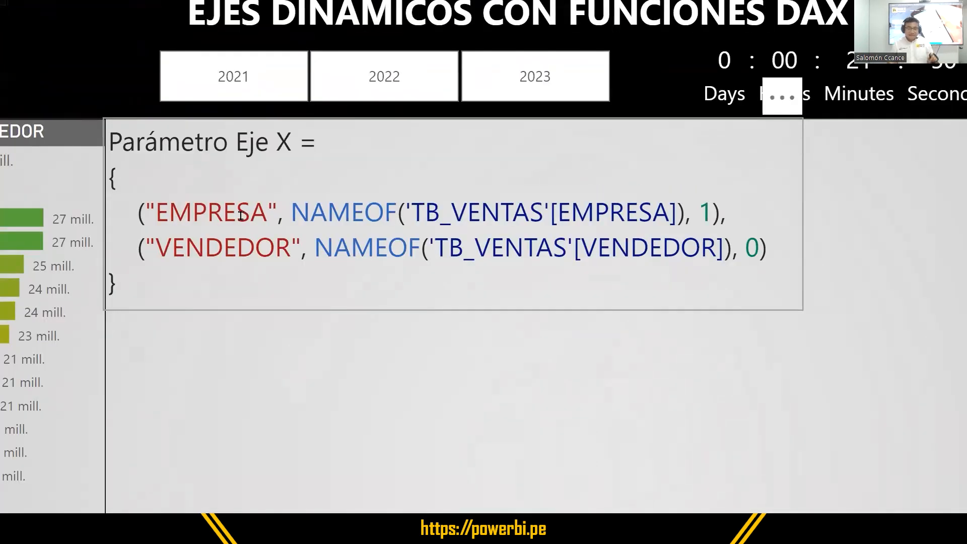
Add the comment "// Inicio de la matriz" after the opening brace in the Parámetro Eje X text box.
drag(129, 181, 108, 185)
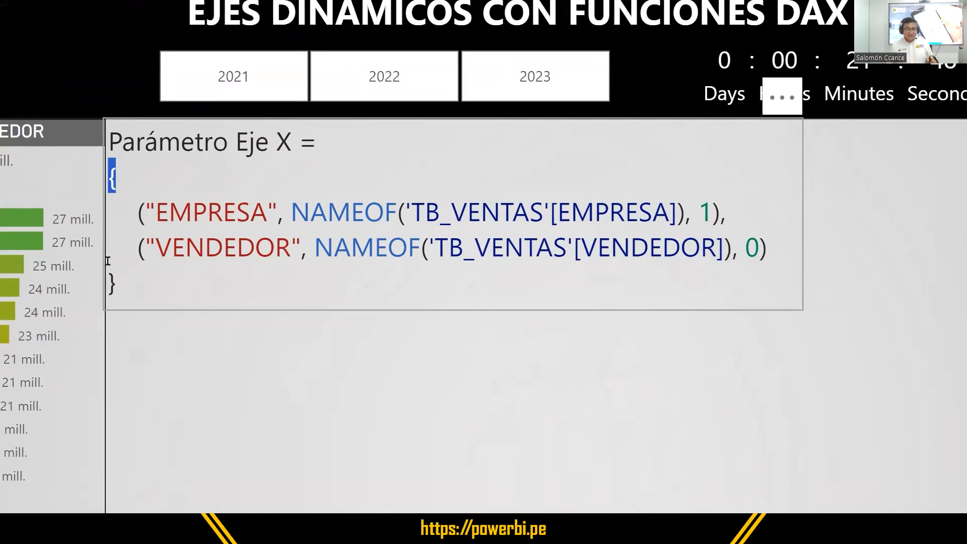
drag(116, 283, 110, 283)
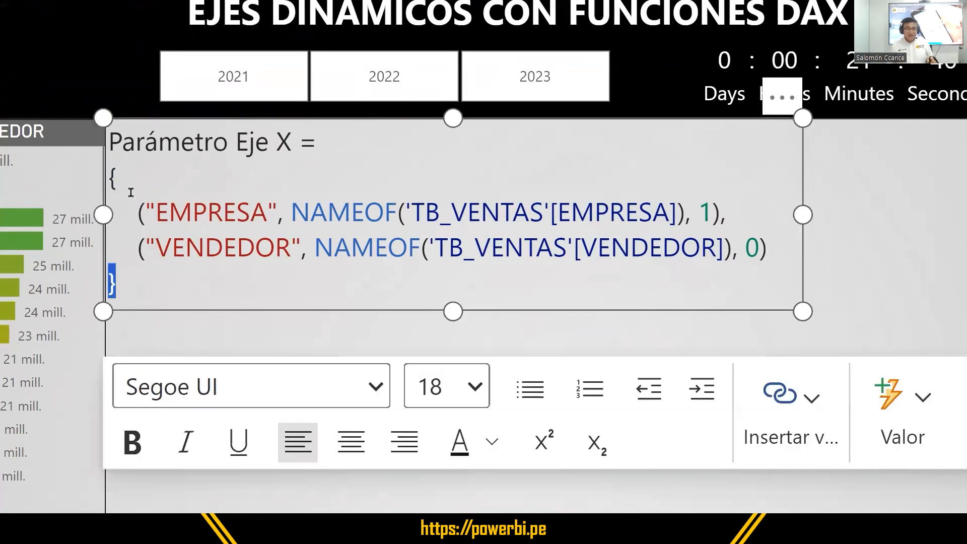
drag(124, 182, 110, 180)
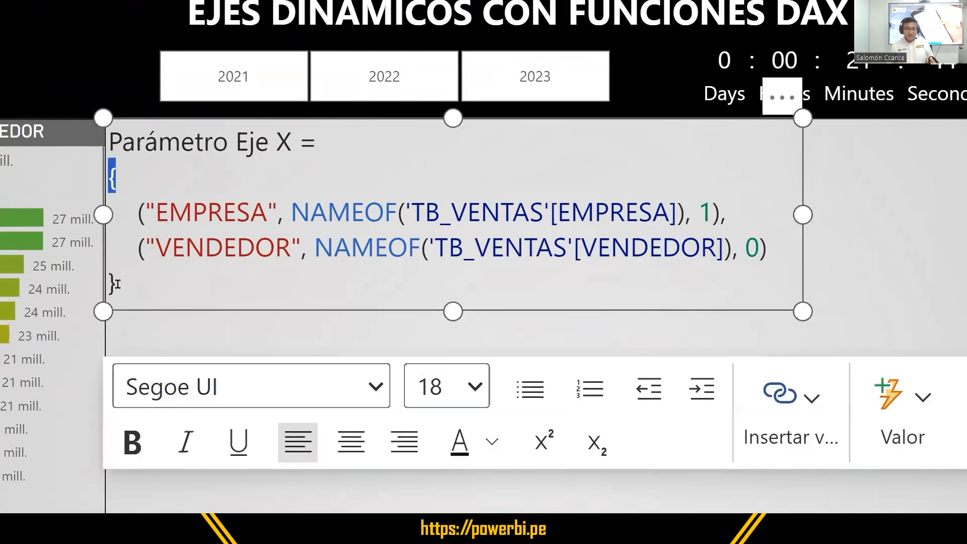
drag(116, 282, 109, 283)
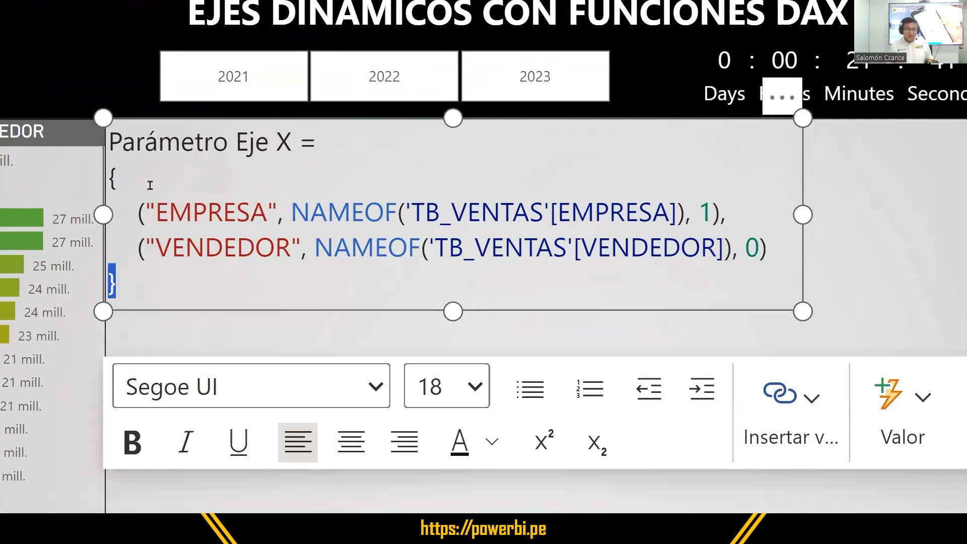
click(195, 175)
text(//)
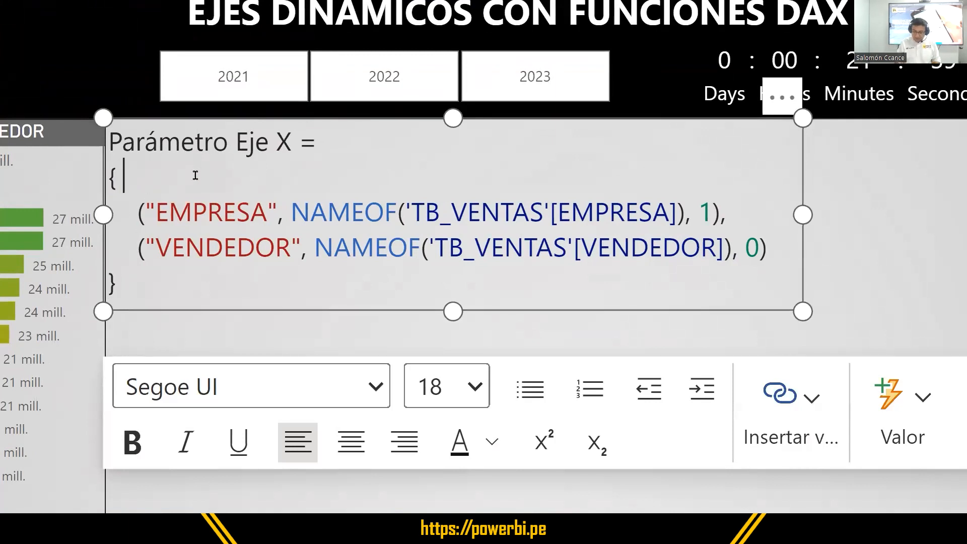
text( Inicion)
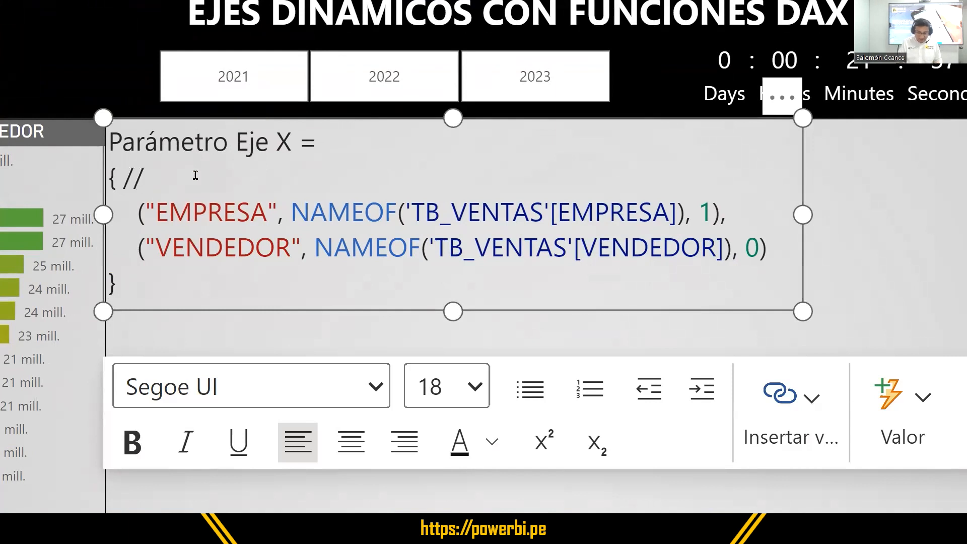
key(BackSpace)
key(BackSpace)
key(BackSpace)
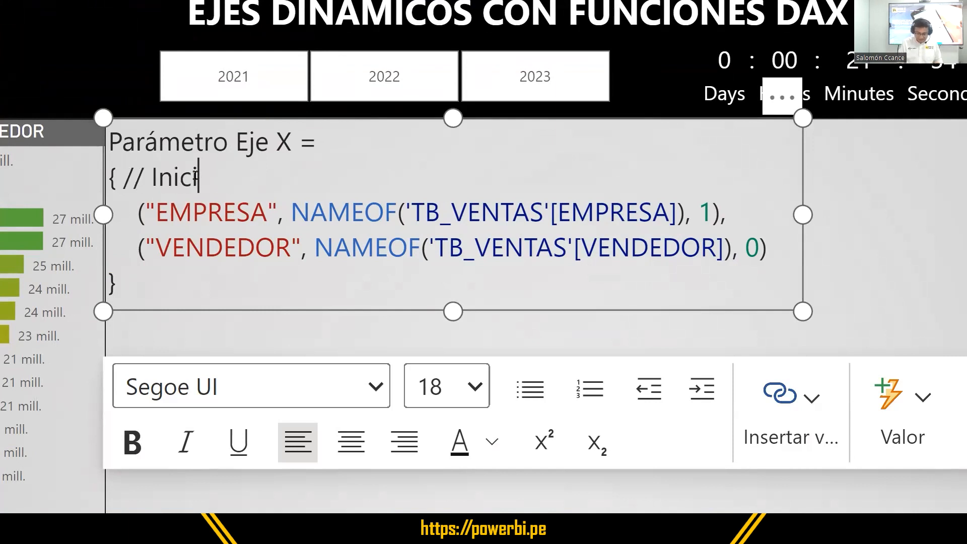
text(o de la matriz)
Add the comment "// Final de la matriz" after the closing brace of the Parámetro Eje X code.
click(191, 288)
text(// F)
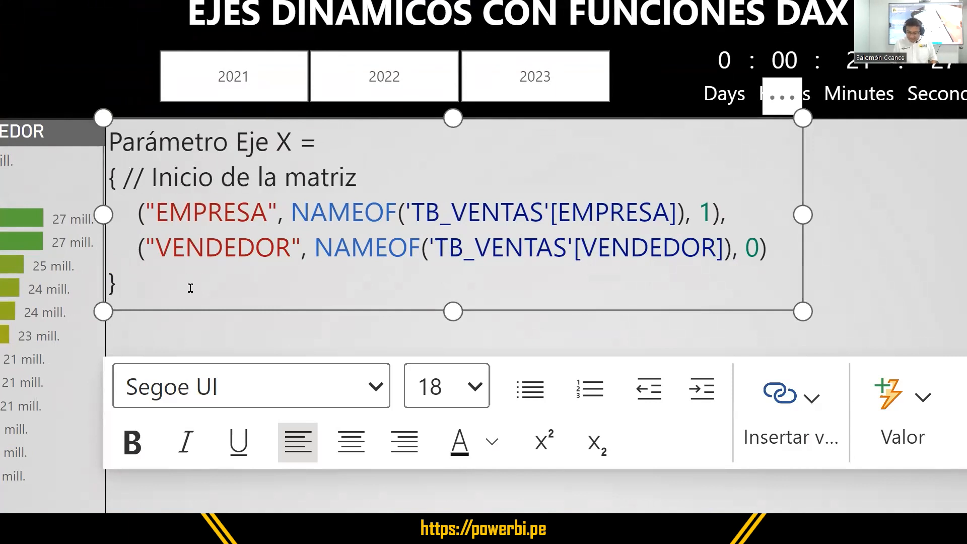
text(inal de )
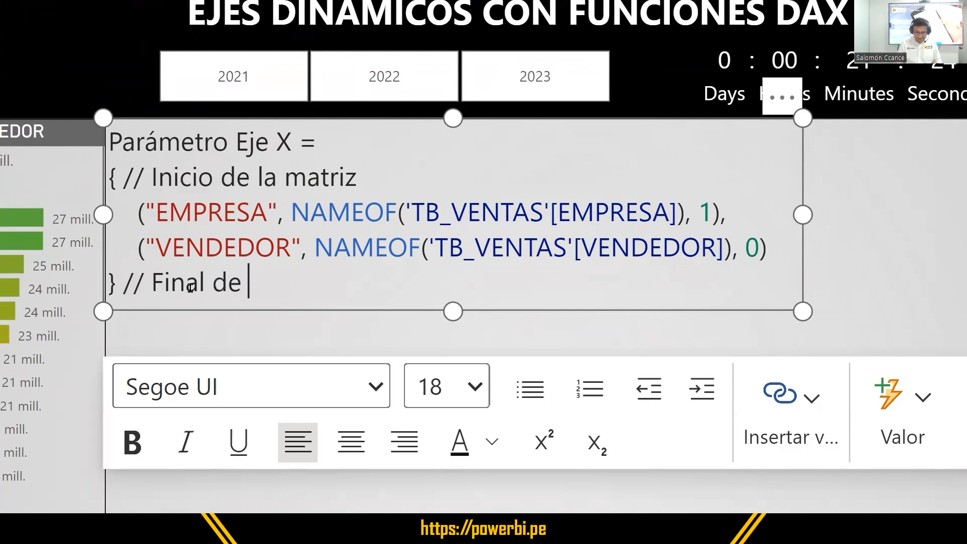
text(la matrix)
key(BackSpace)
text(z)
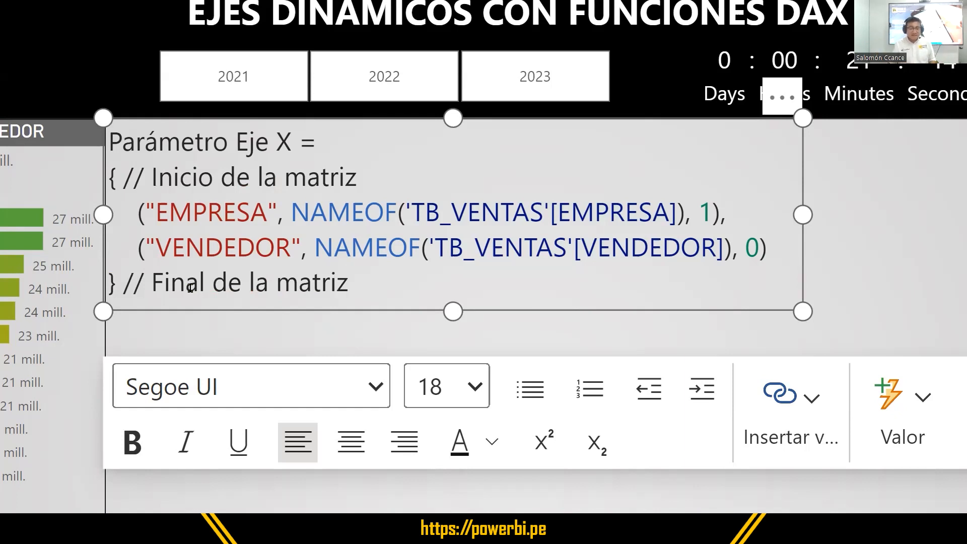
Highlight the comment slashes, then the EMPRESA row's parentheses, display name and NAMEOF expression to examine the row's structure.
drag(125, 176, 144, 177)
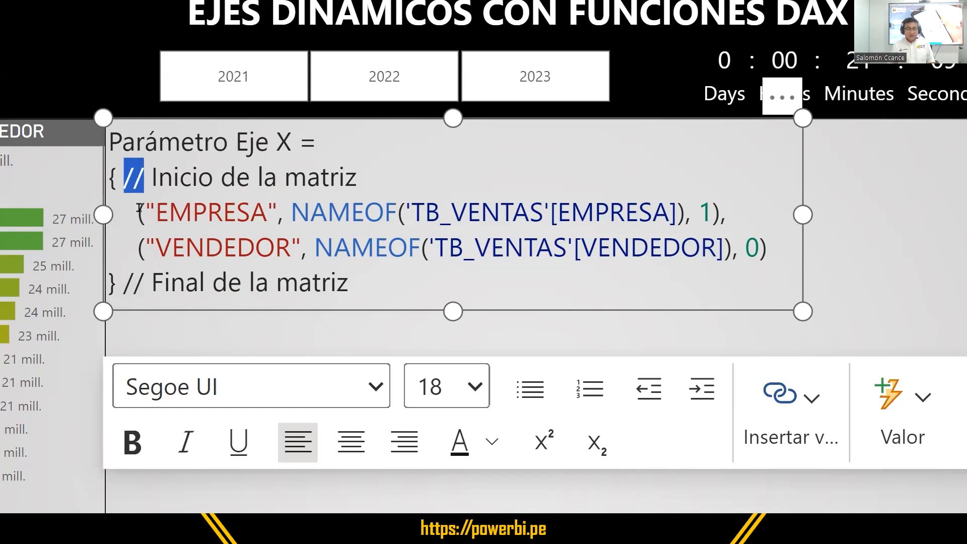
drag(137, 209, 144, 209)
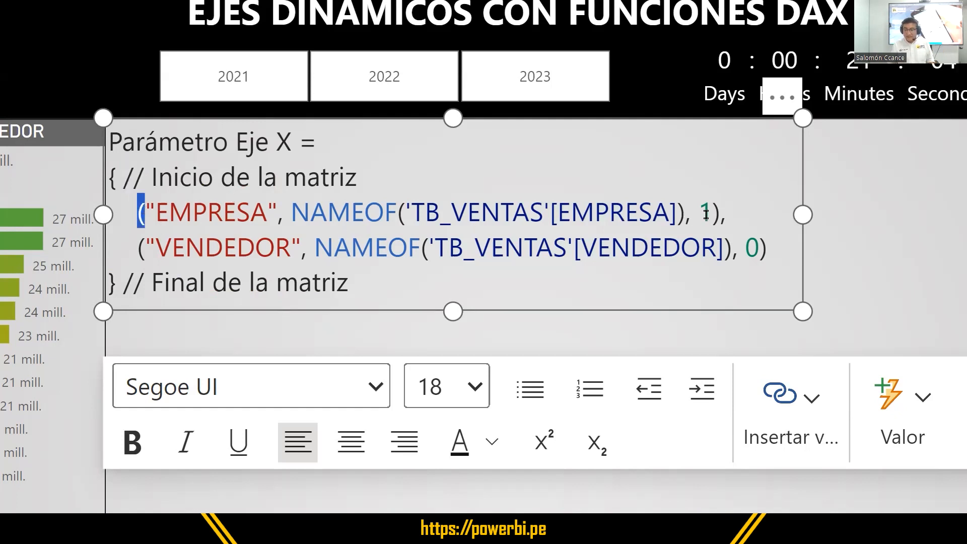
drag(709, 212, 721, 212)
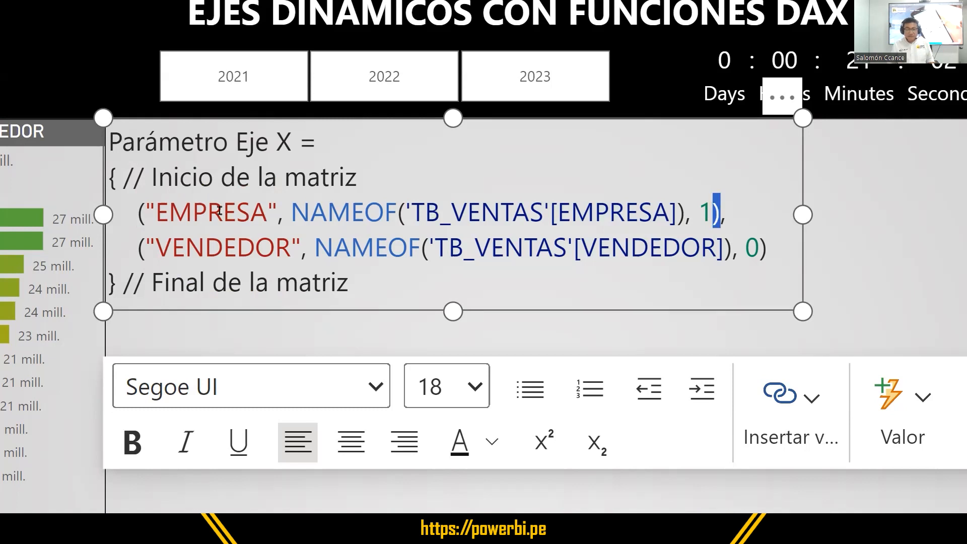
drag(145, 211, 277, 211)
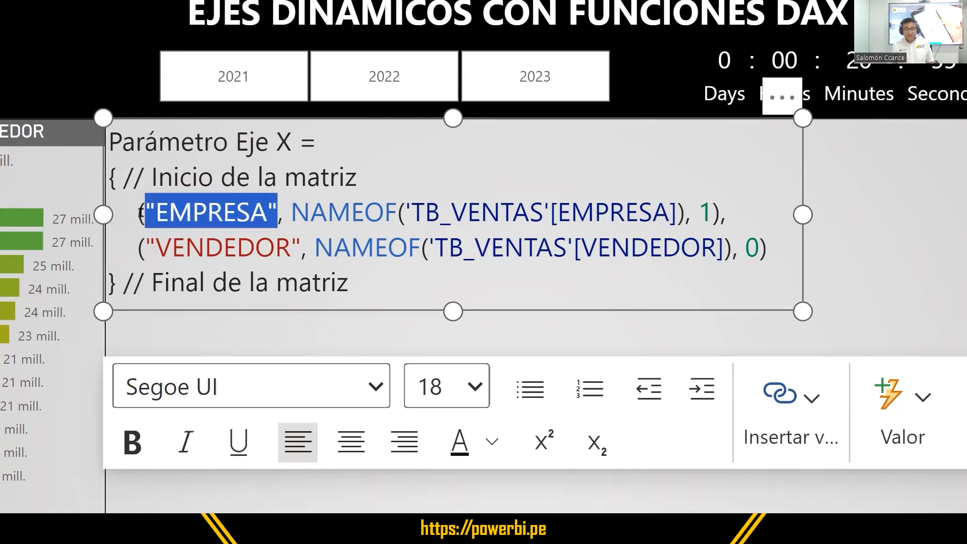
drag(137, 212, 721, 212)
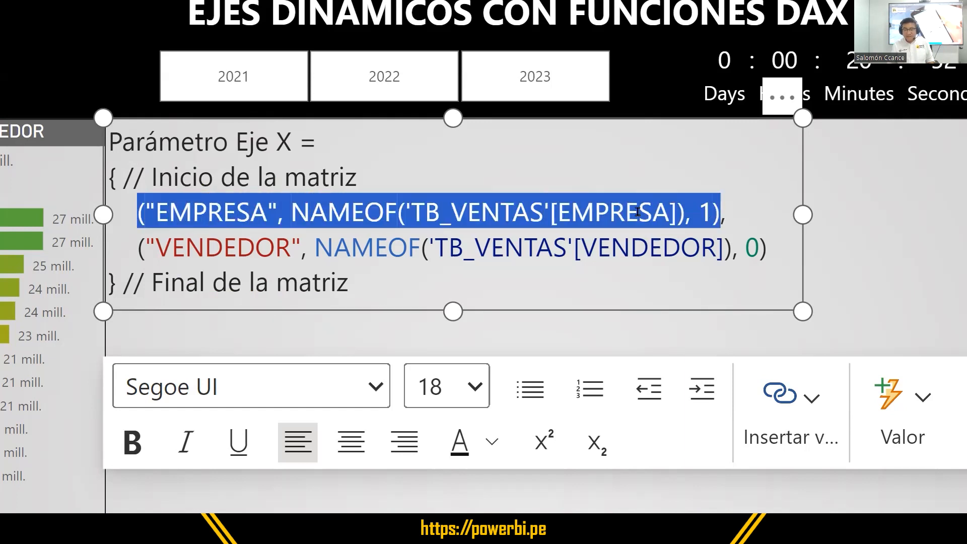
double_click(187, 212)
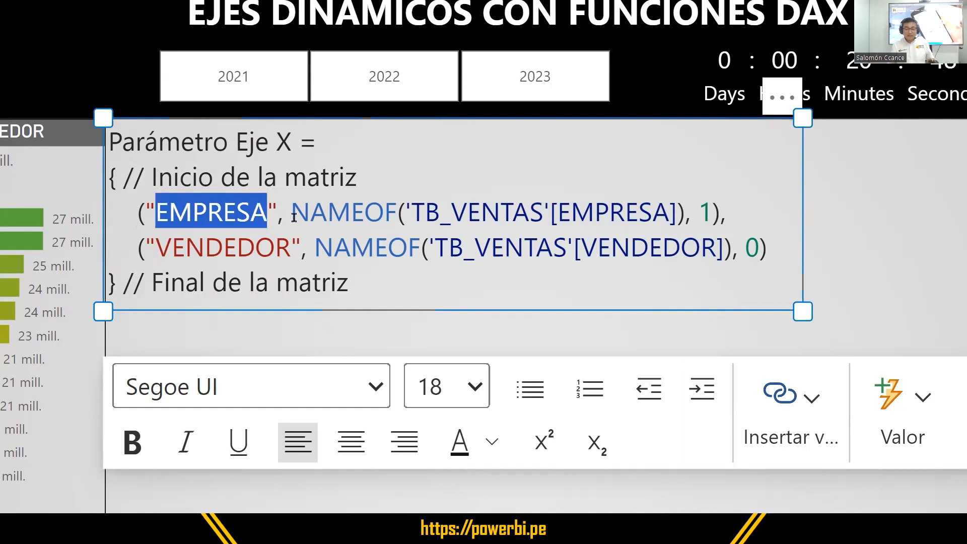
drag(292, 212, 686, 207)
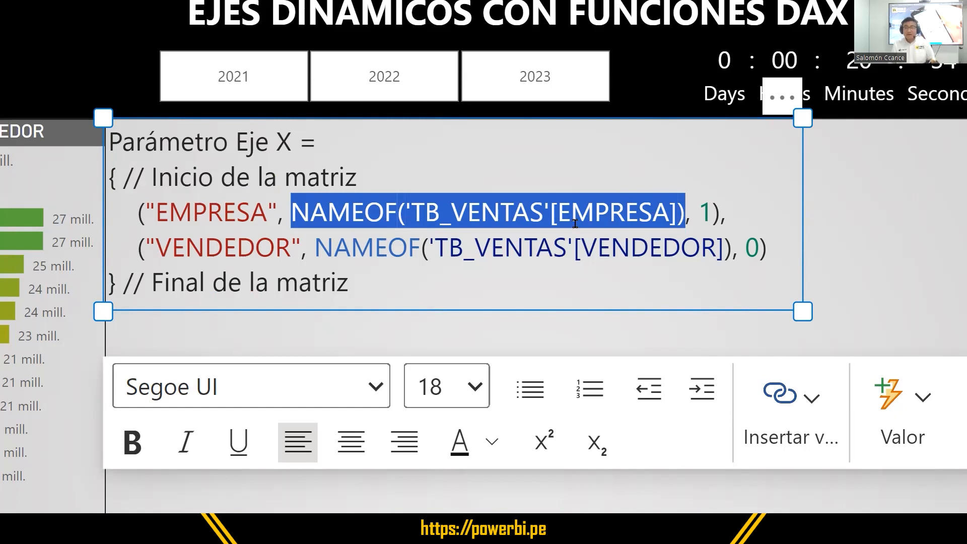
Set the order number to 0 in the EMPRESA row and 1 in the VENDEDOR row of the text box code.
double_click(706, 207)
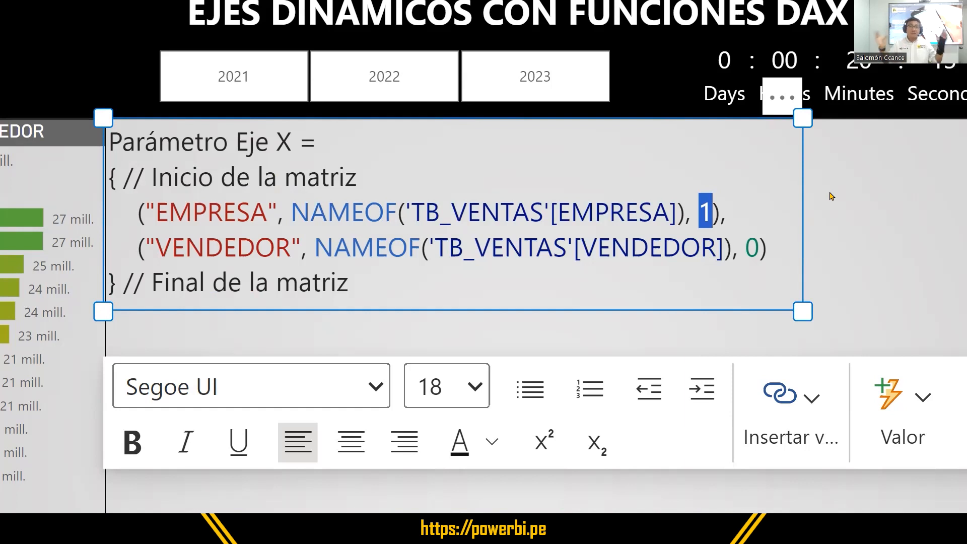
text(0)
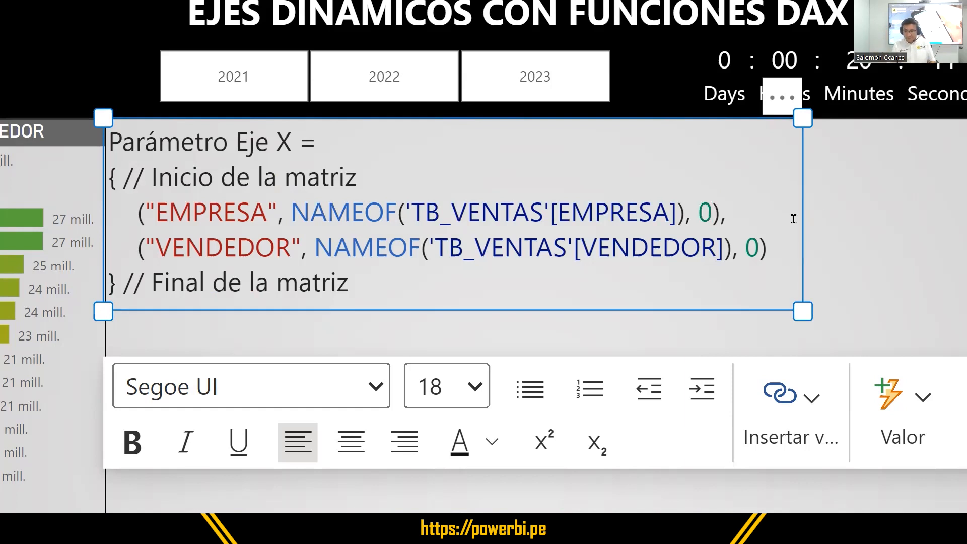
double_click(751, 244)
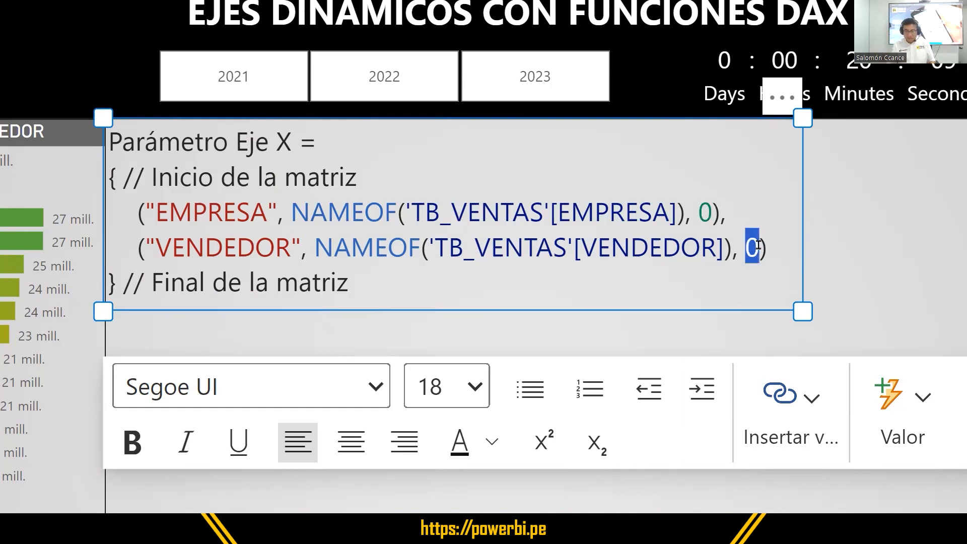
text(1)
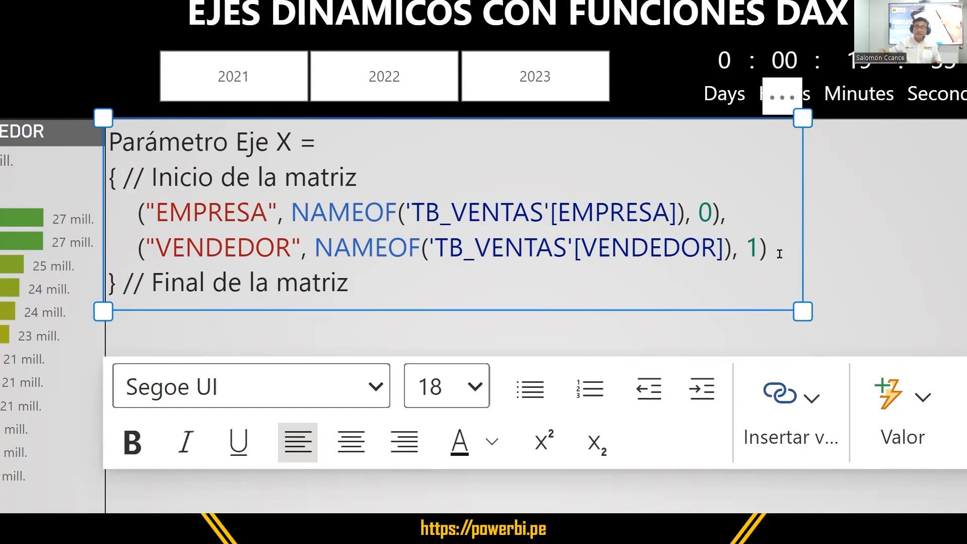
key(Left)
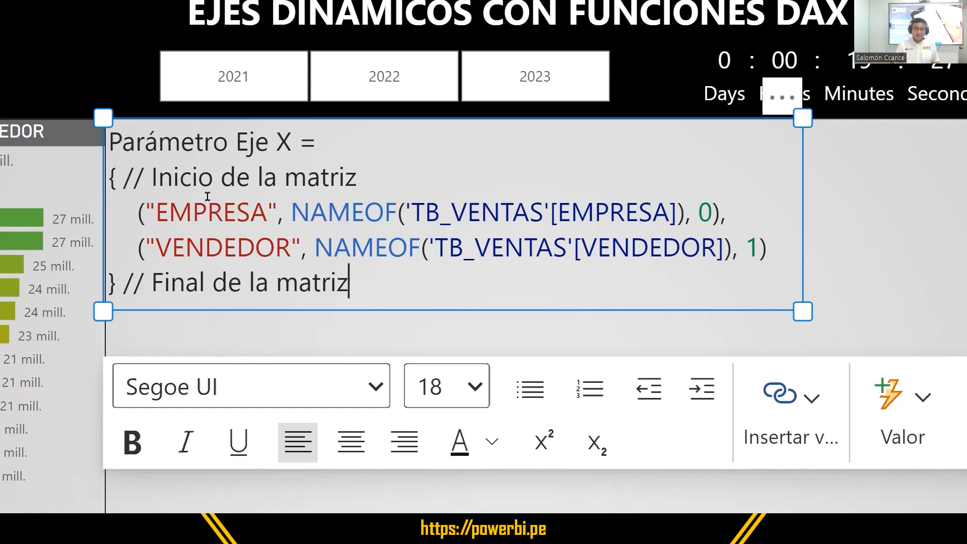
drag(364, 281, 108, 177)
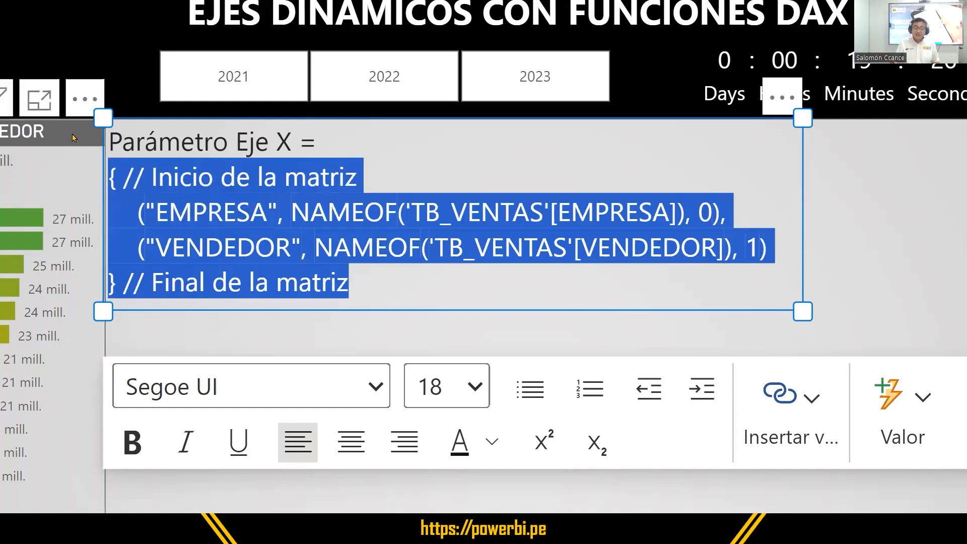
click(841, 248)
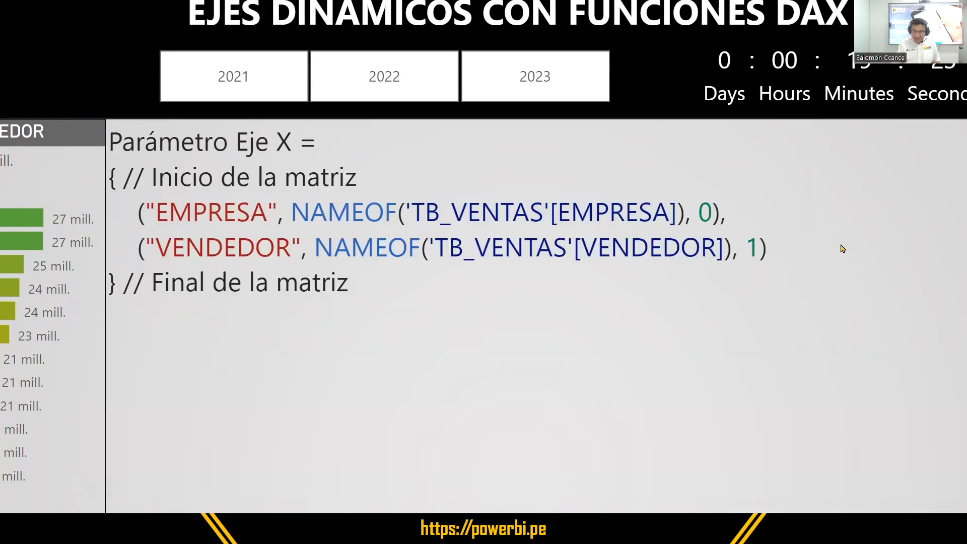
Start a new field parameter (Campos), marking the new-parameter command with a red rectangle annotation.
key(super)
key(super+minus)
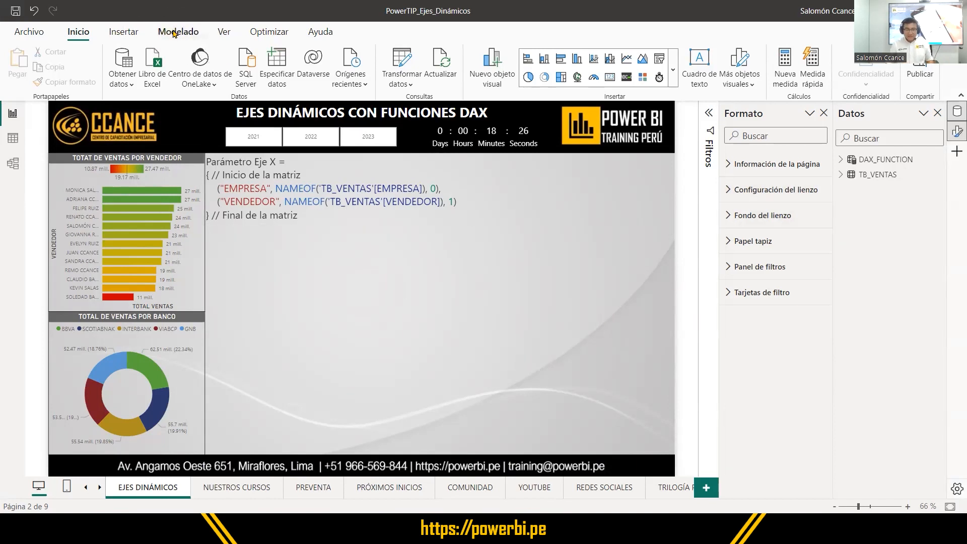
click(176, 31)
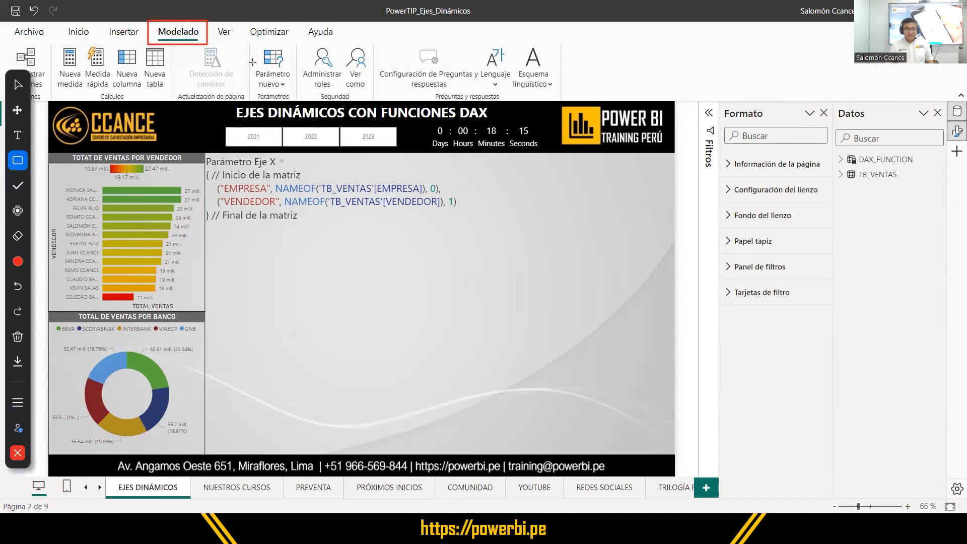
mouse_move(251, 44)
mouse_down()
mouse_move(283, 90)
mouse_move(295, 91)
mouse_up()
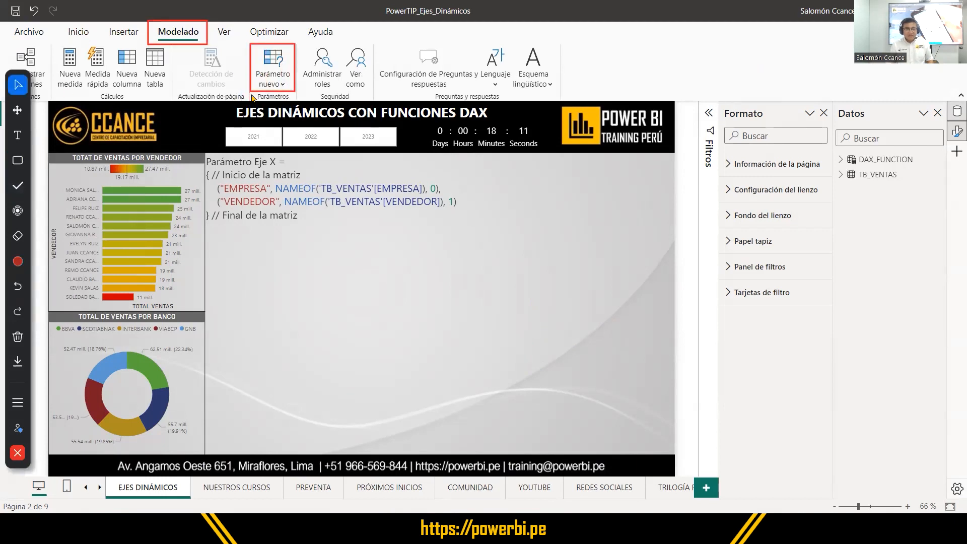
click(277, 84)
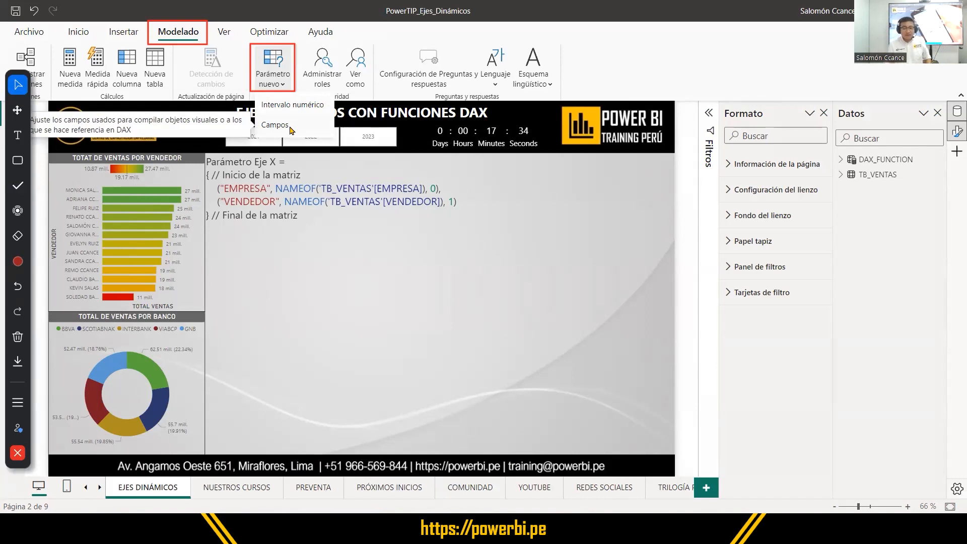
click(290, 129)
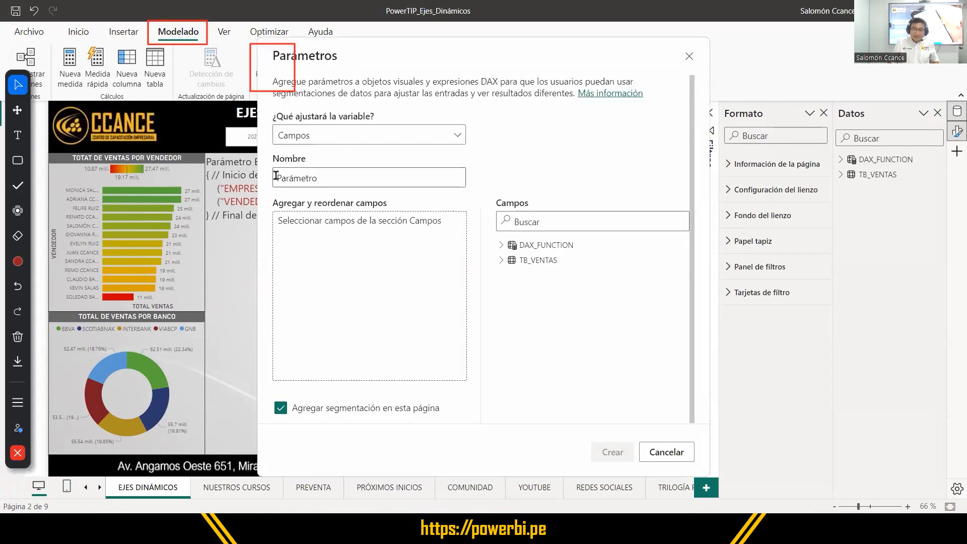
Name the new field parameter "Parámetro Eje X" and clear the red annotations from the screen.
drag(328, 177, 266, 176)
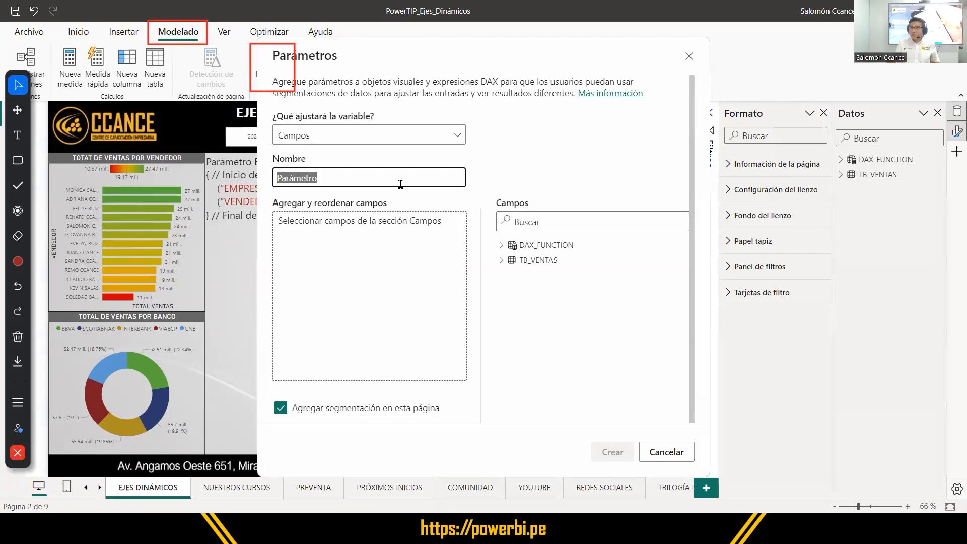
click(369, 174)
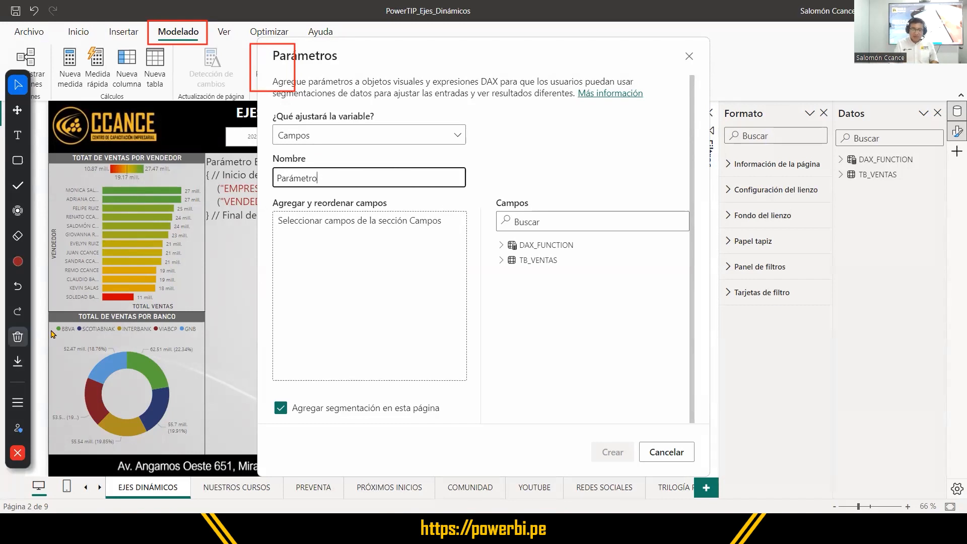
click(17, 337)
click(347, 175)
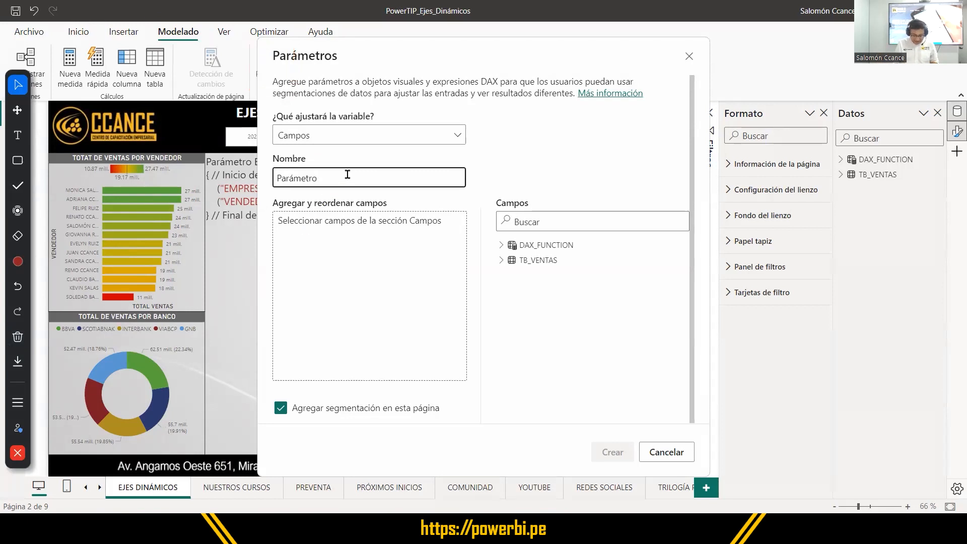
text(Eje X)
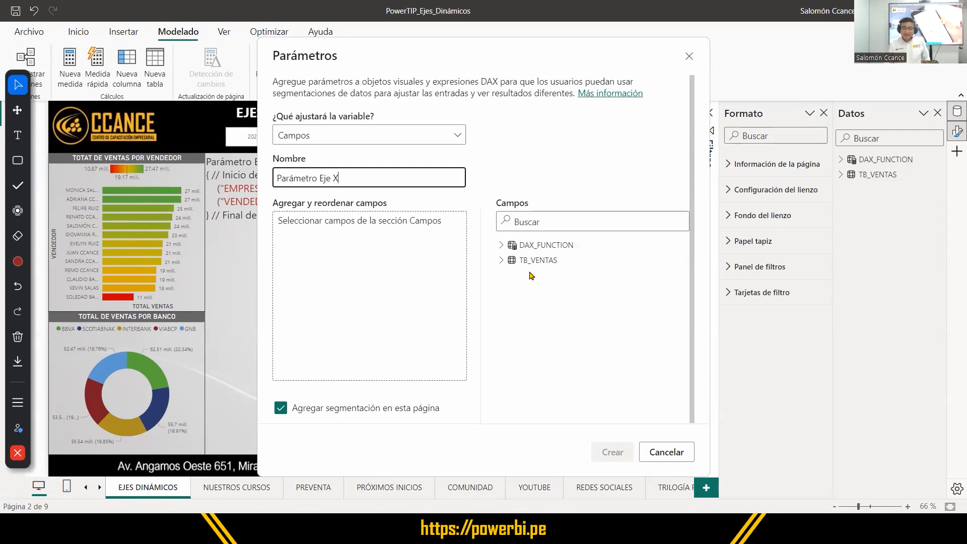
Add the DESCRIPCIÓN PRODUCTO, EMPRESA and VENDEDOR fields of TB_VENTAS to the parameter, in that order.
click(501, 260)
click(501, 245)
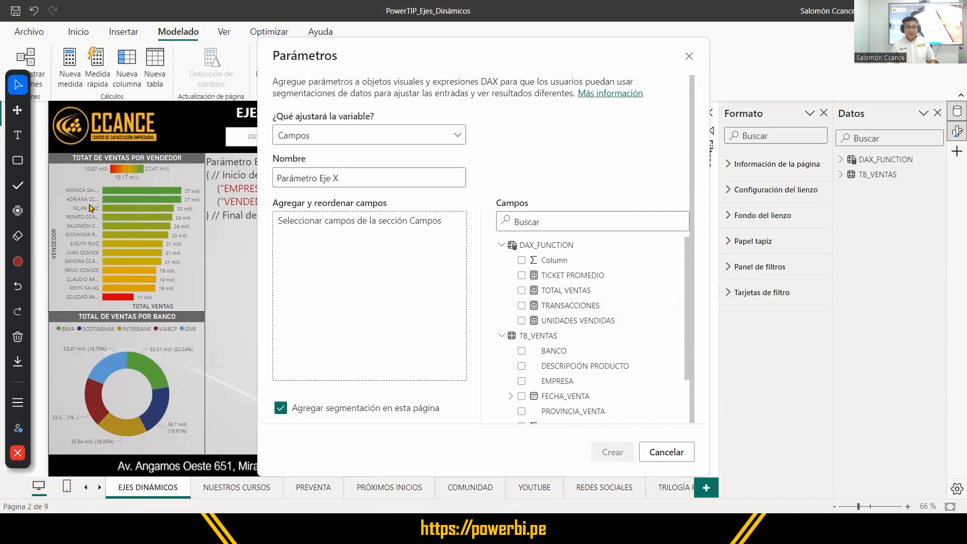
key(ctrl)
key(ctrl)
key(ctrl)
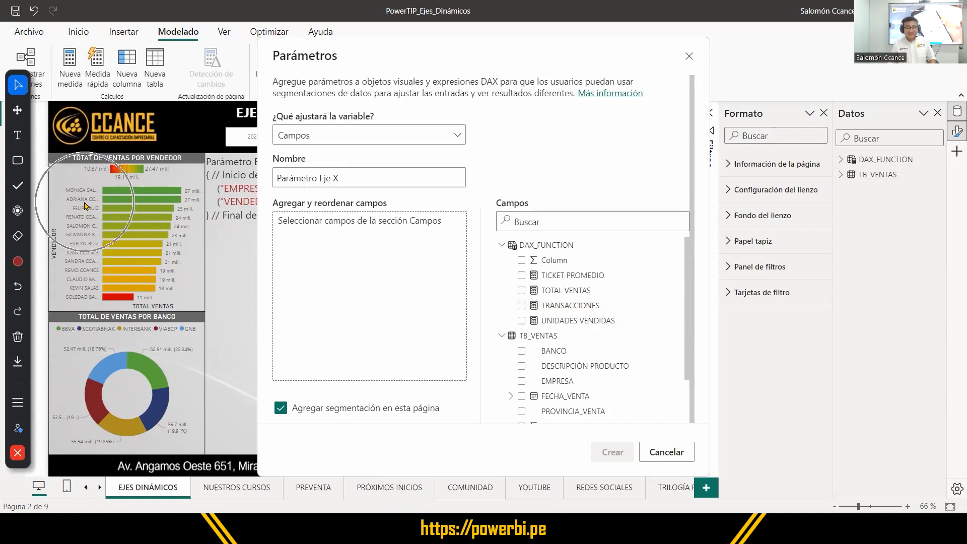
key(ctrl)
key(ctrl)
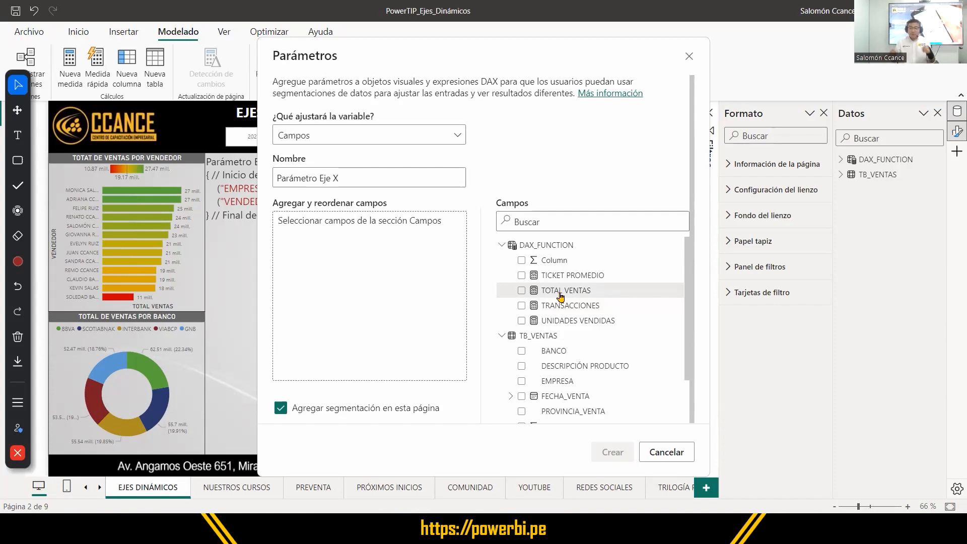
scroll(583, 371, down, 1)
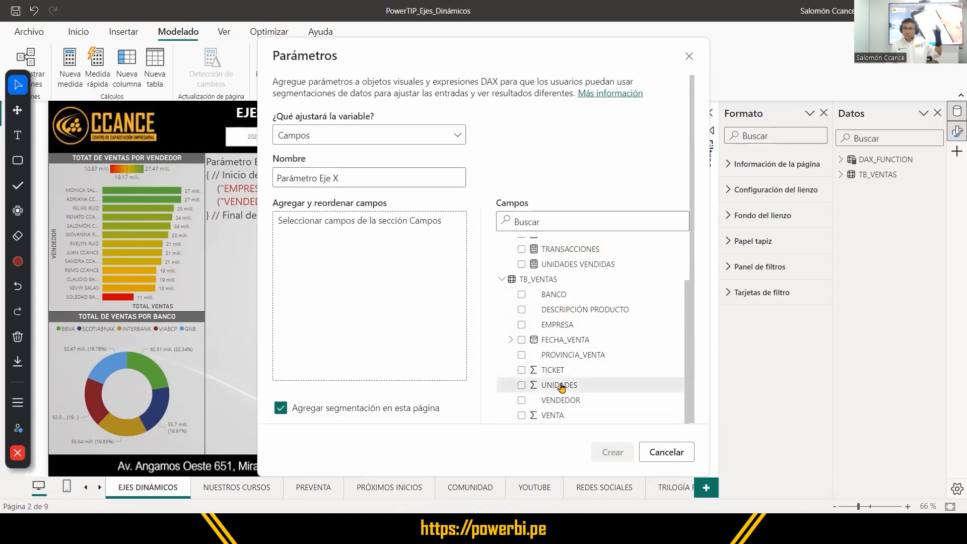
click(521, 309)
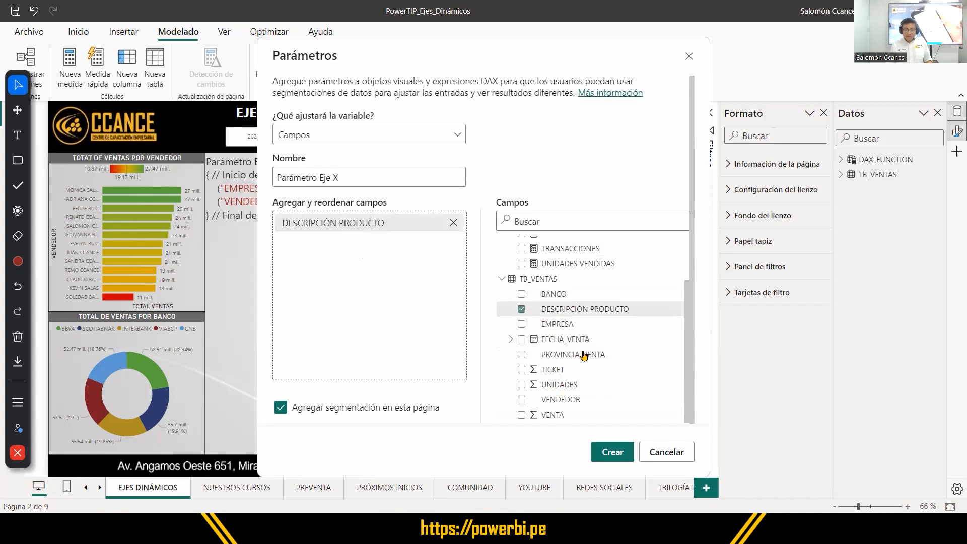
click(521, 325)
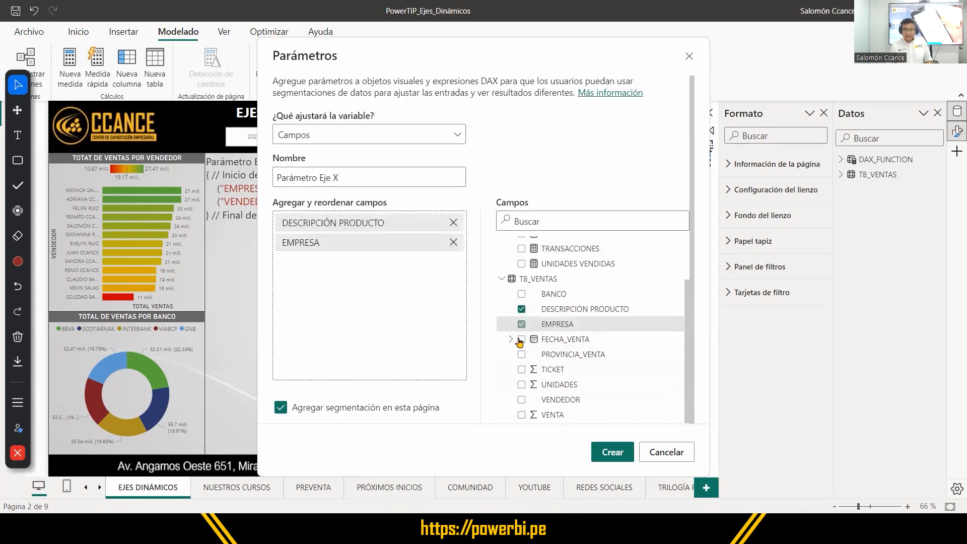
click(521, 400)
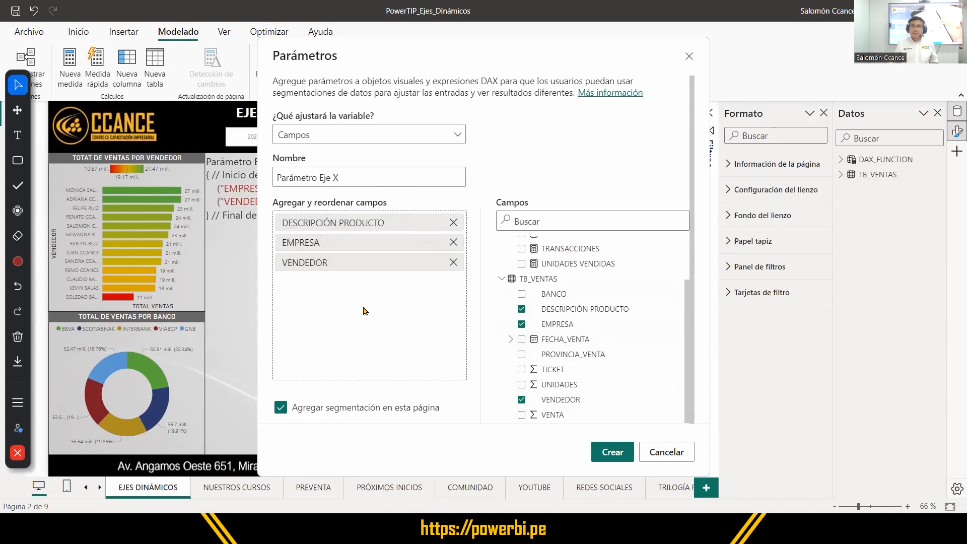
Create the Parámetro Eje X field parameter with its slicer added to the current page.
click(366, 225)
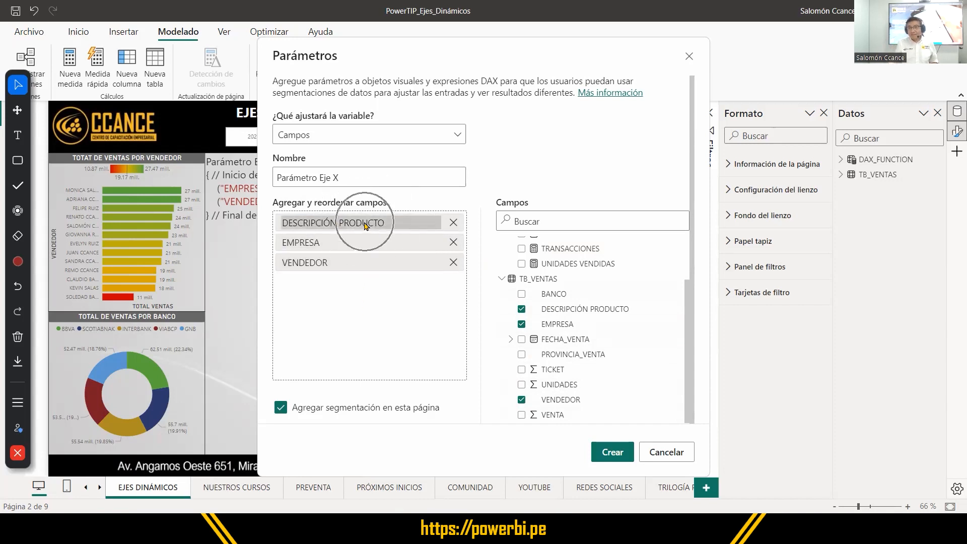
click(365, 223)
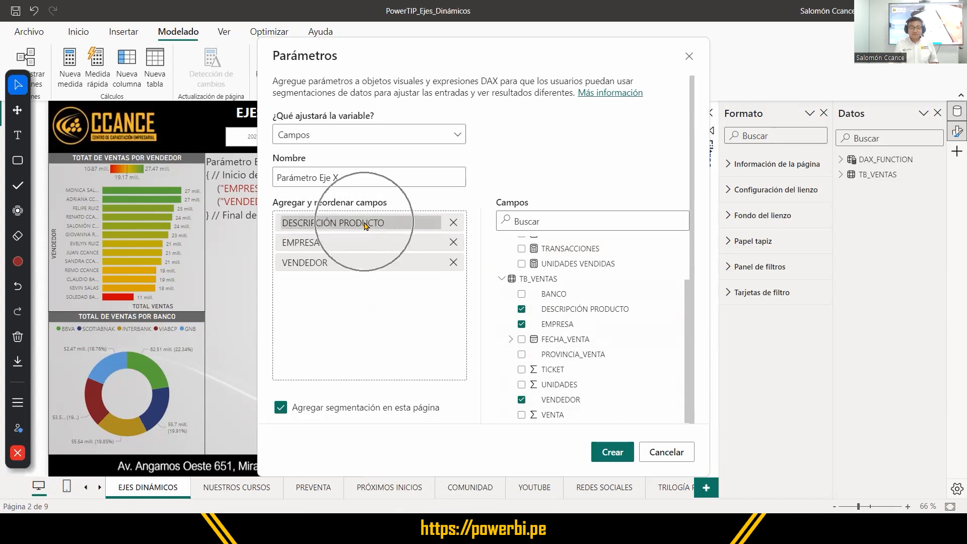
click(363, 225)
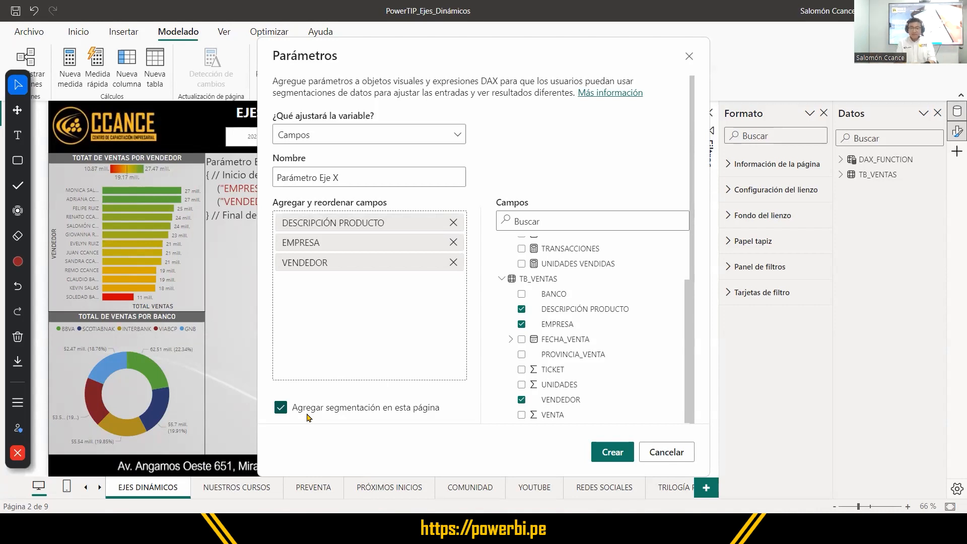
click(612, 455)
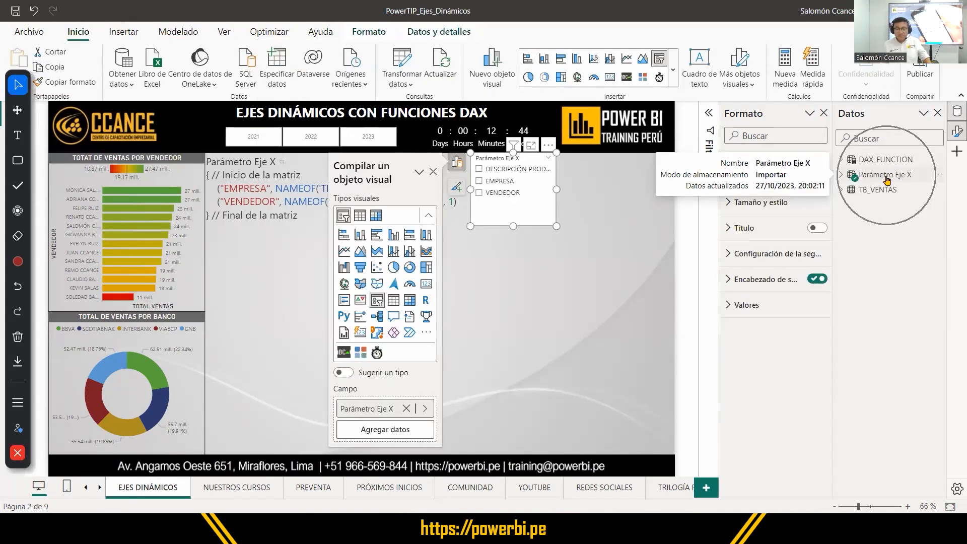
Widen the Parámetro Eje X slicer slightly so the full DESCRIPCIÓN PRODUCTO label fits, then deselect it.
mouse_move(480, 161)
mouse_down()
mouse_move(579, 160)
mouse_move(486, 160)
mouse_up()
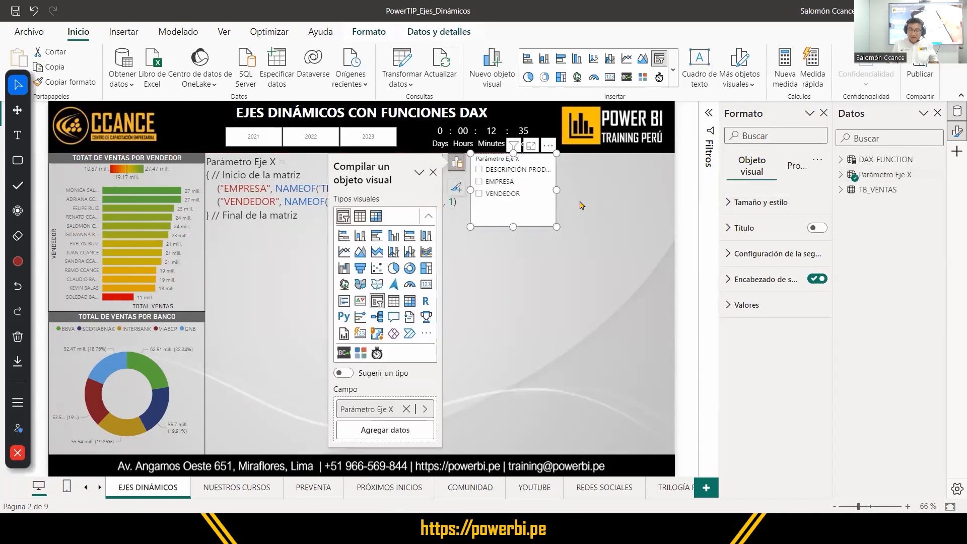
mouse_move(557, 190)
mouse_down()
mouse_move(575, 195)
mouse_move(551, 195)
mouse_move(569, 196)
mouse_up()
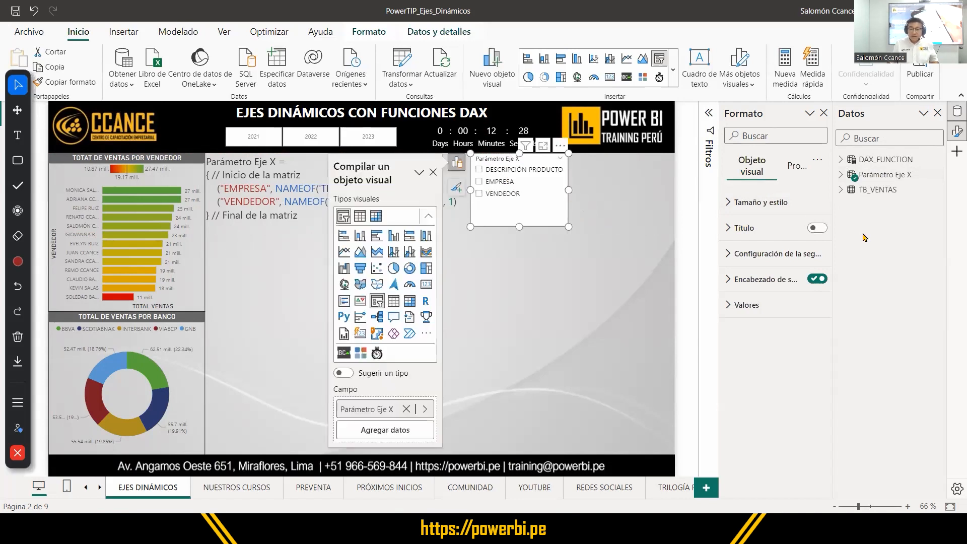
click(600, 300)
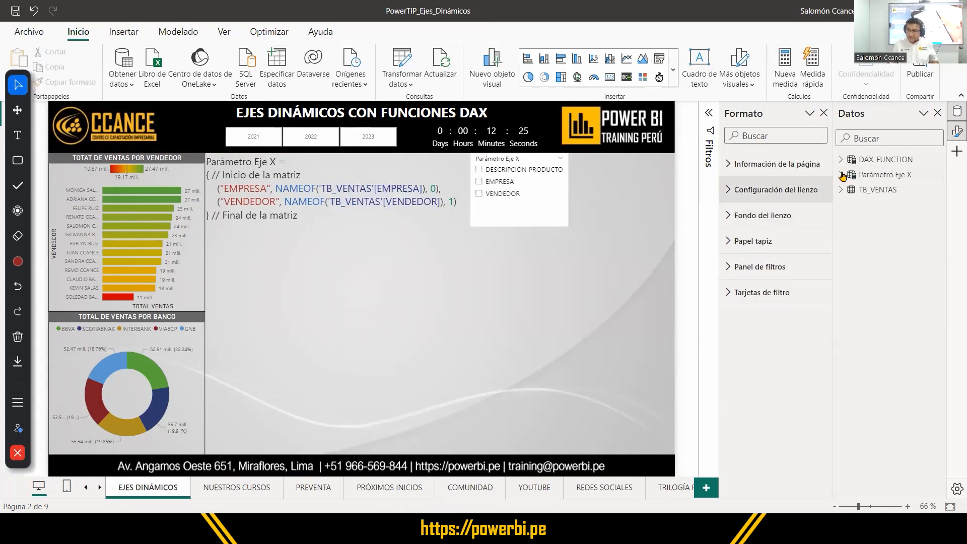
Open the DAX definition of the Parámetro Eje X table and examine its name, braces, and each row's display name, NAMEOF reference and order number.
click(881, 177)
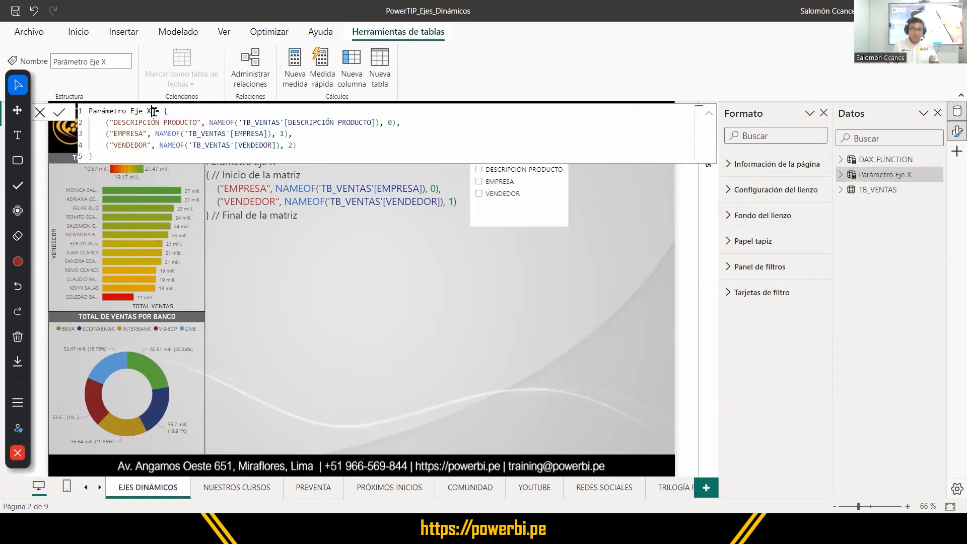
drag(154, 111, 81, 107)
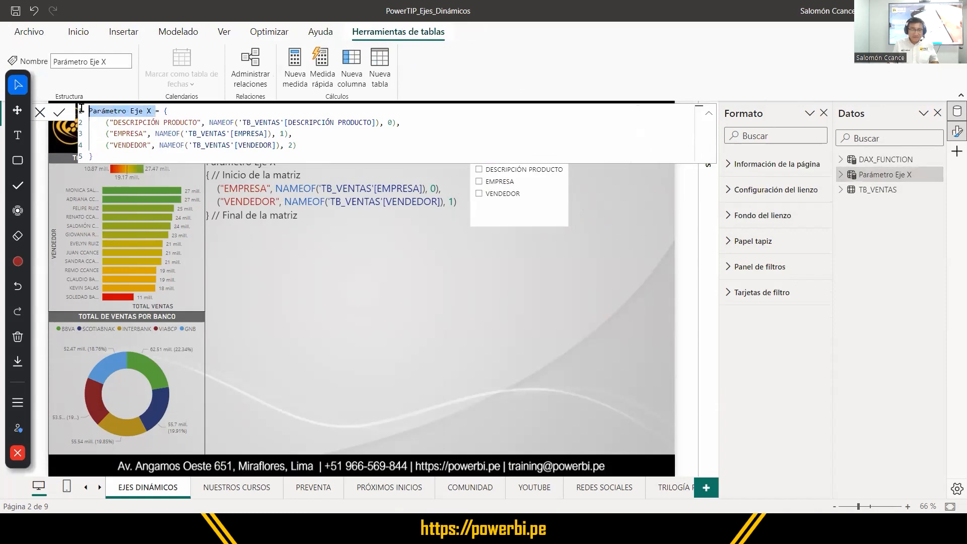
click(160, 109)
click(82, 156)
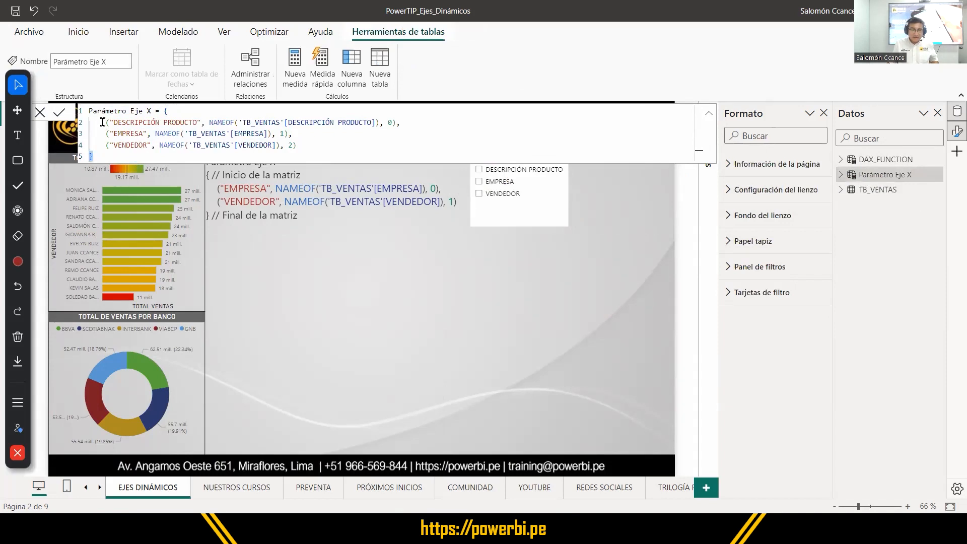
drag(102, 122, 397, 122)
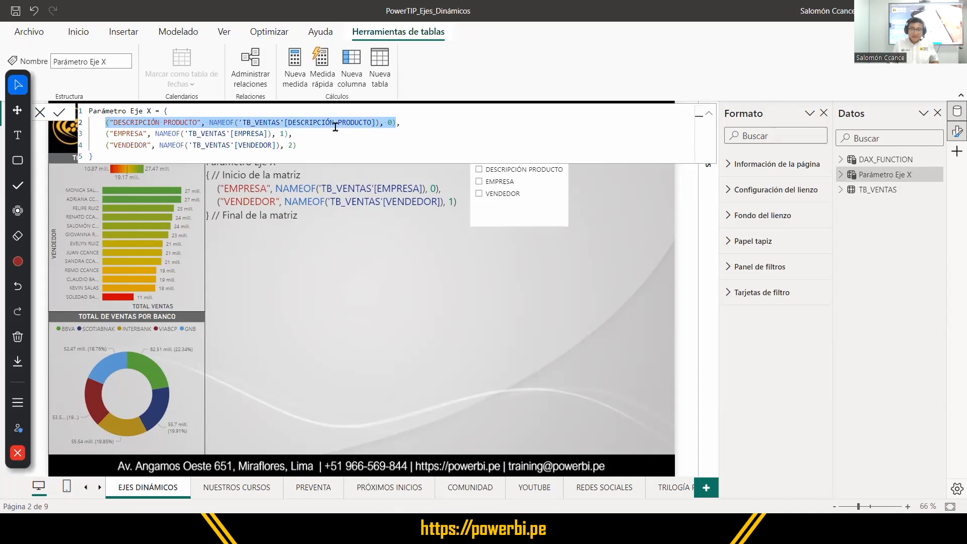
click(201, 122)
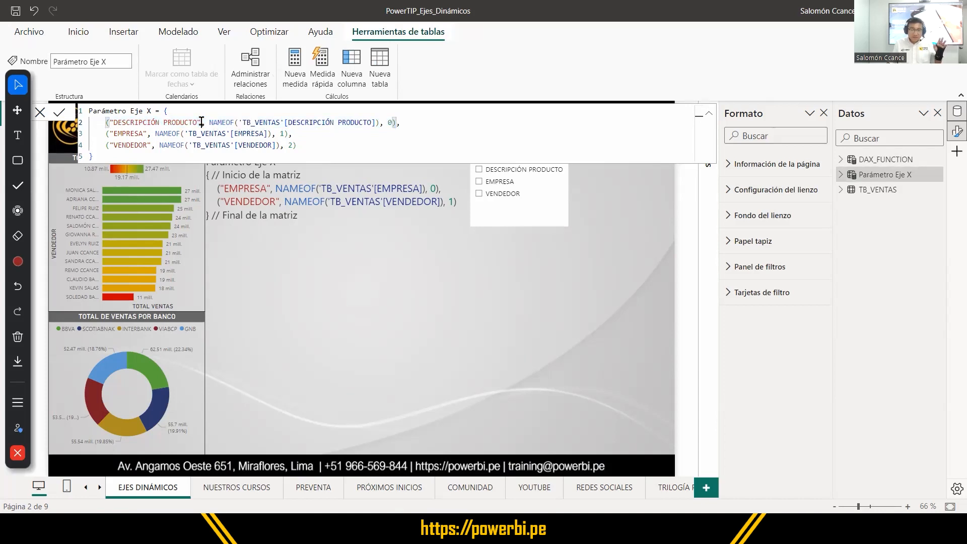
drag(201, 122, 109, 122)
drag(207, 121, 377, 125)
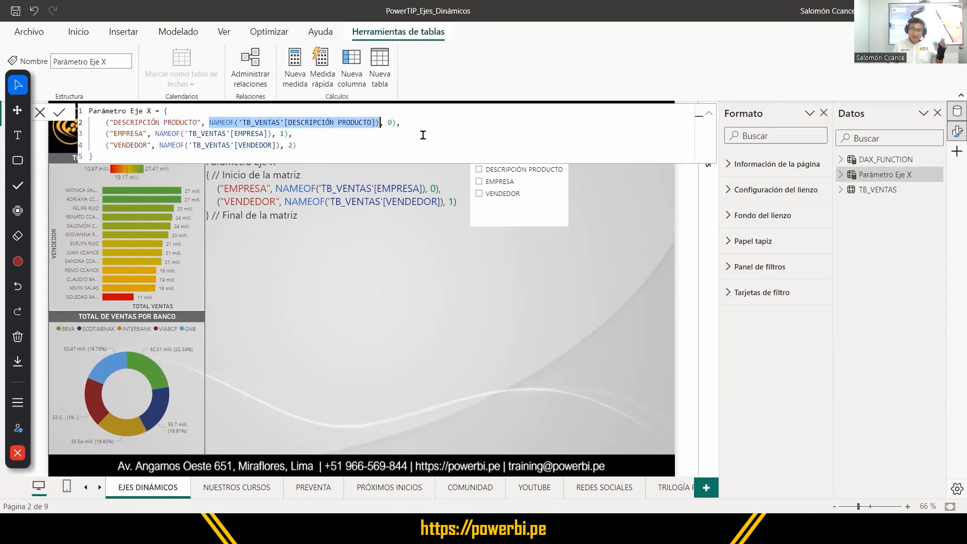
double_click(391, 122)
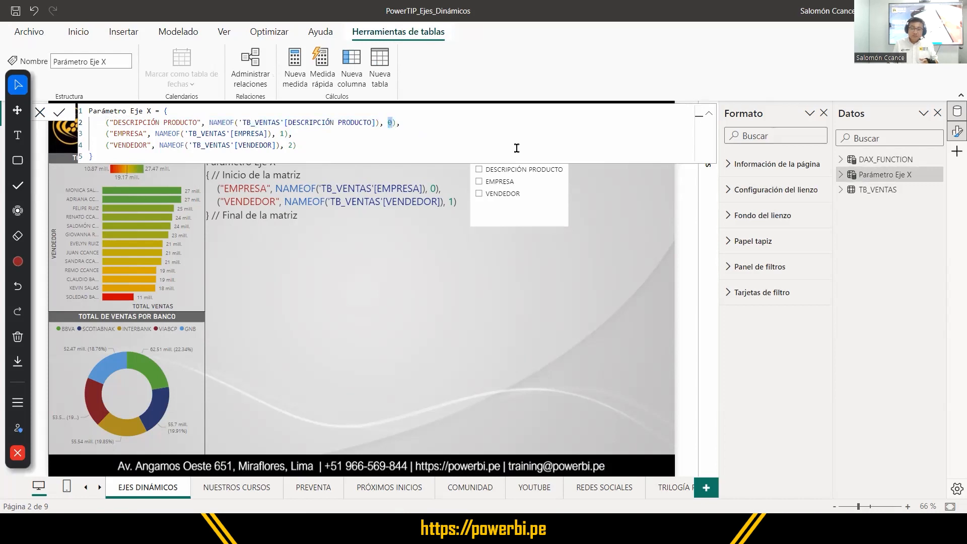
double_click(130, 133)
double_click(243, 132)
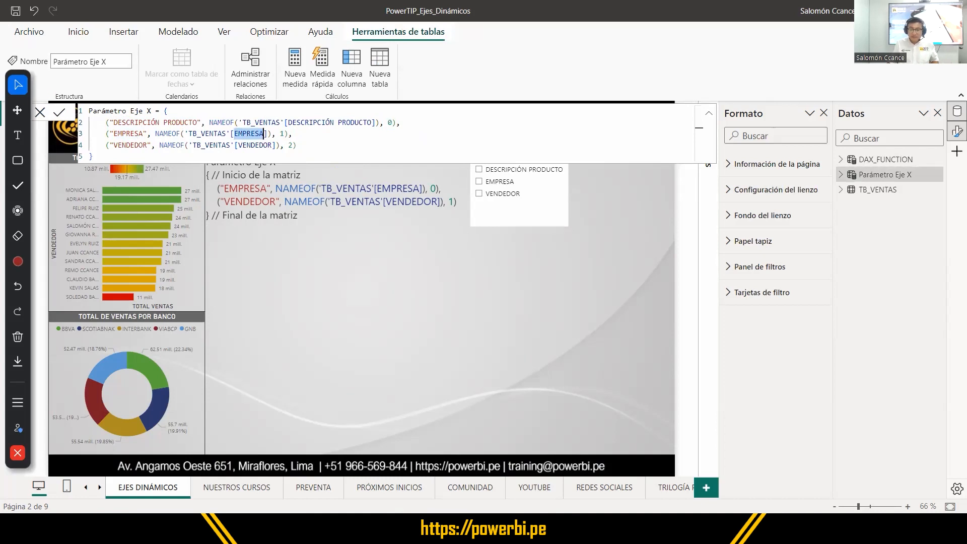
View the Parámetro Eje X table's data and examine its name, Campos and Orden columns, then return to the report page.
click(13, 138)
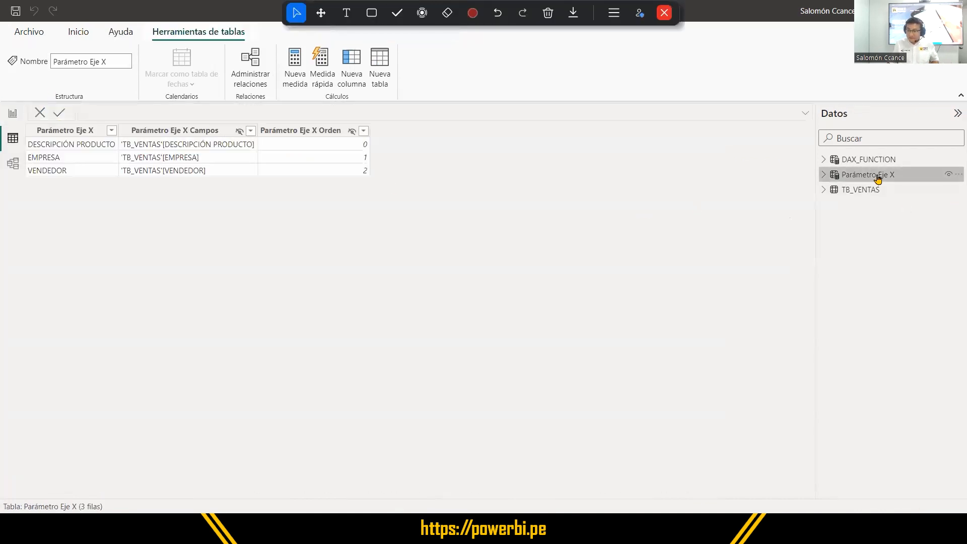
click(877, 178)
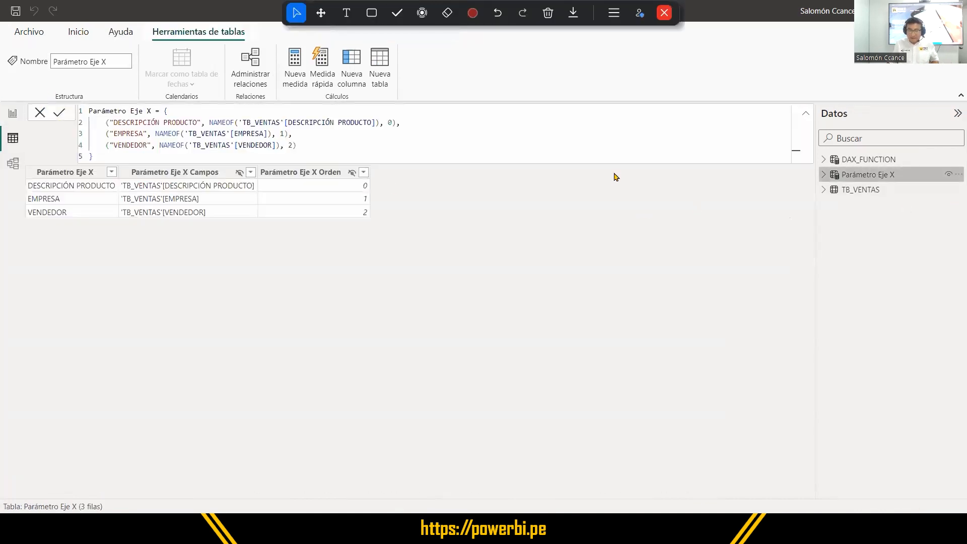
click(172, 174)
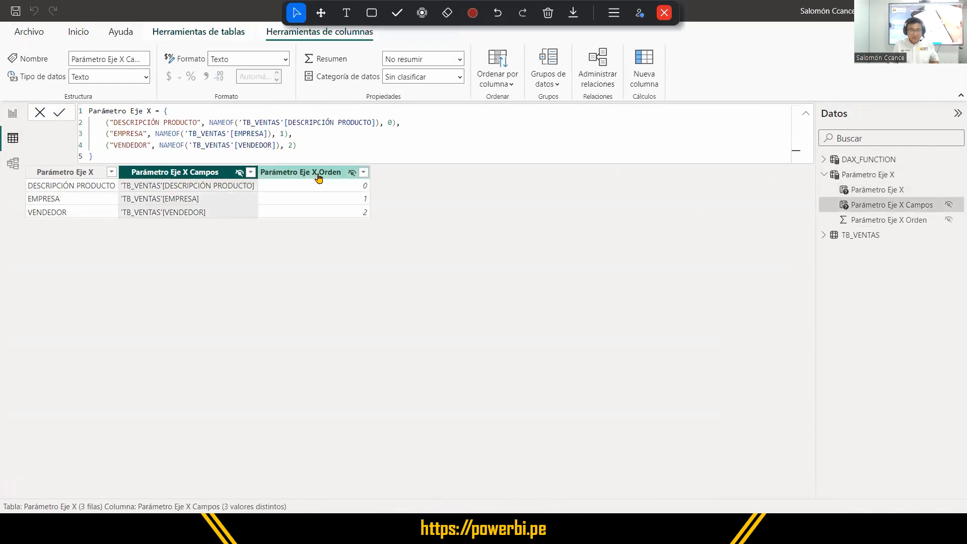
click(318, 173)
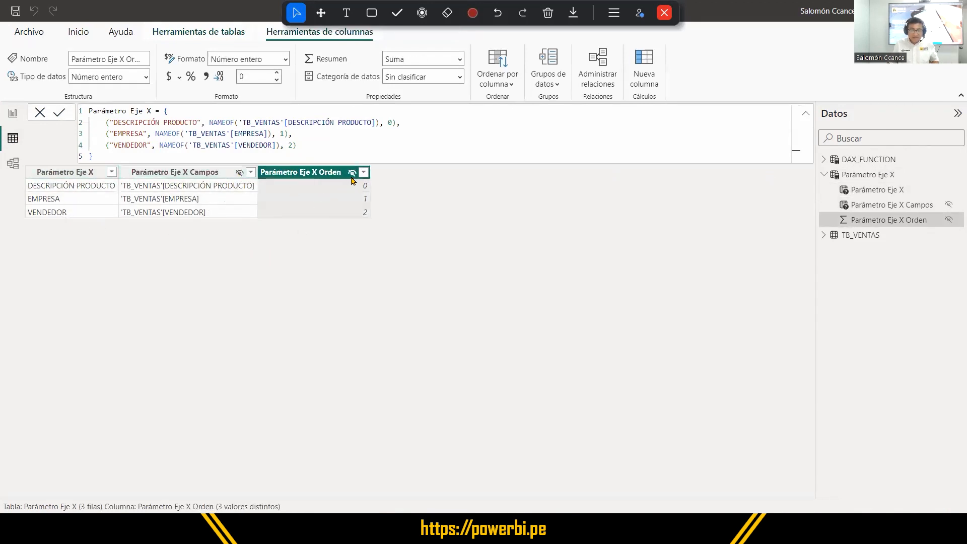
click(63, 176)
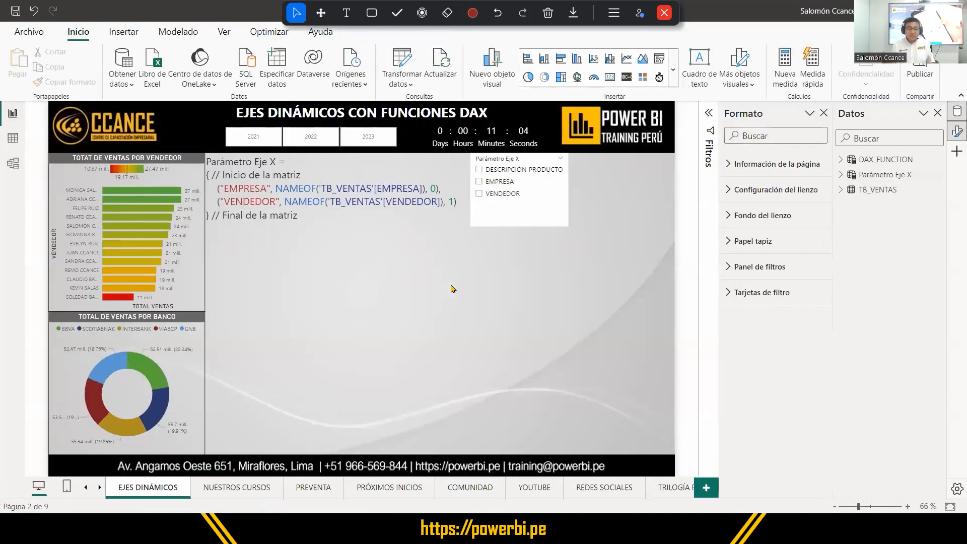
Insert a clustered column chart and enlarge it to span the free canvas area beneath the Parámetro Eje X slicer.
click(175, 183)
click(402, 290)
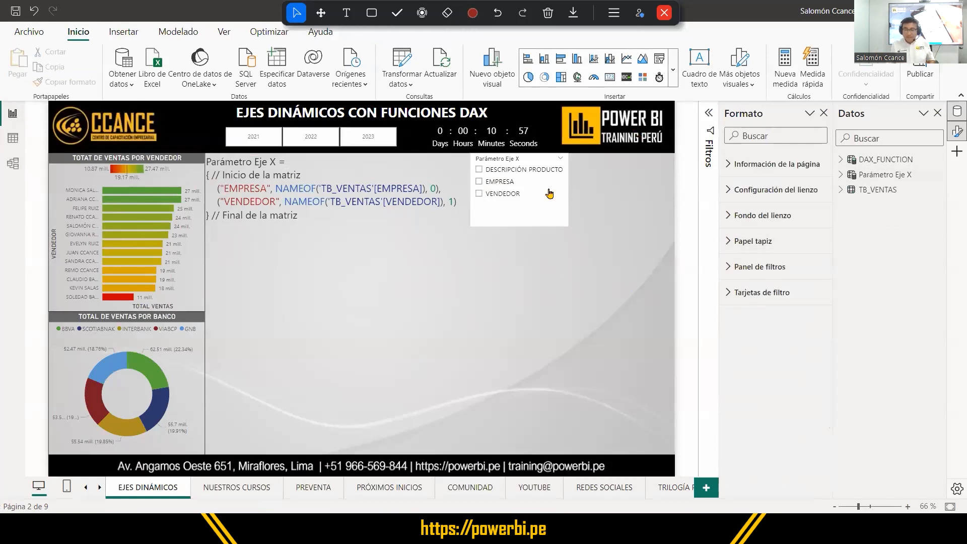
click(576, 60)
drag(469, 311, 636, 378)
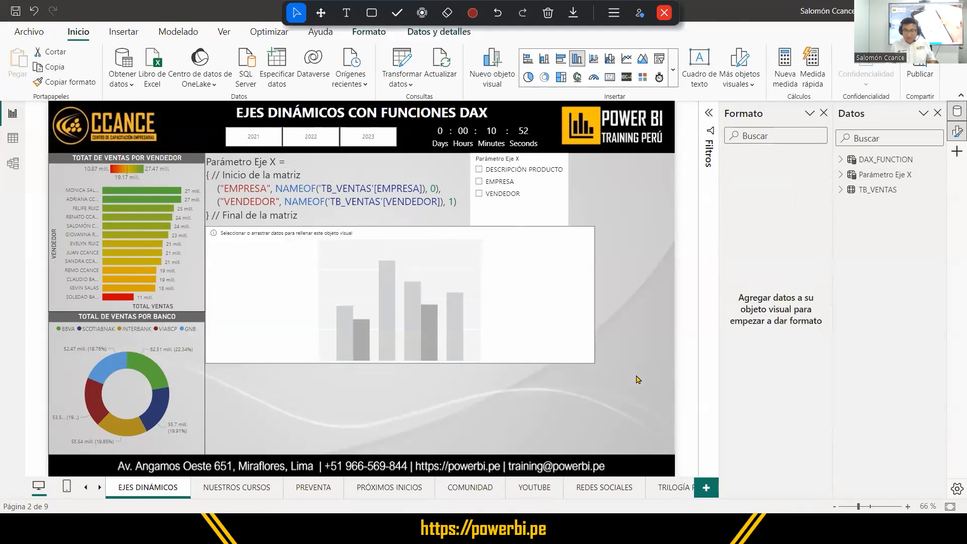
click(544, 313)
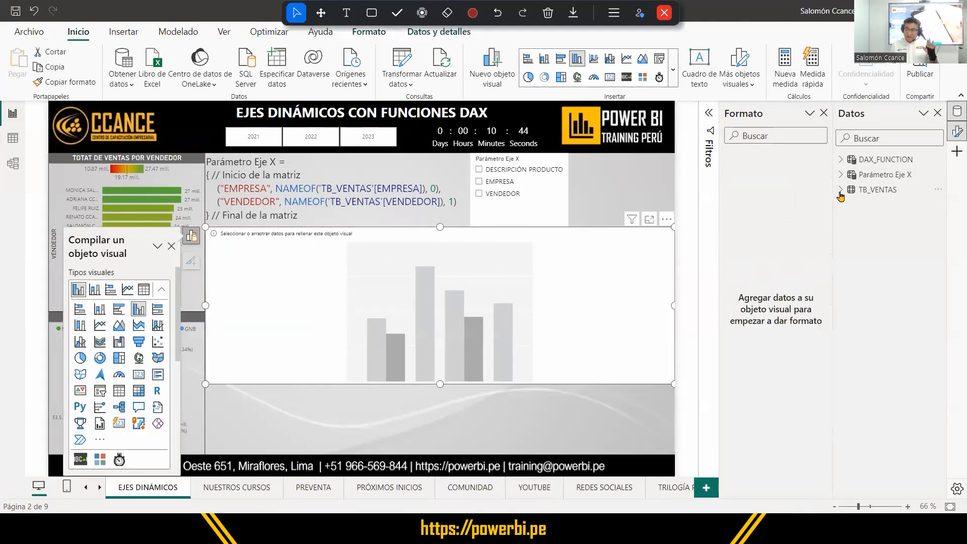
Plot VENTA by PROVINCIA_VENTA from TB_VENTAS in the column chart and turn on its data labels.
click(841, 190)
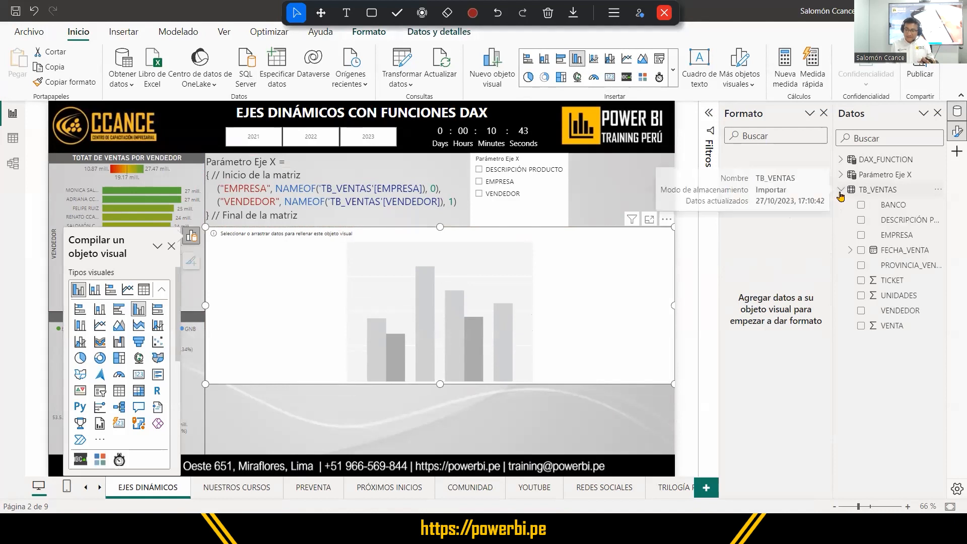
click(861, 266)
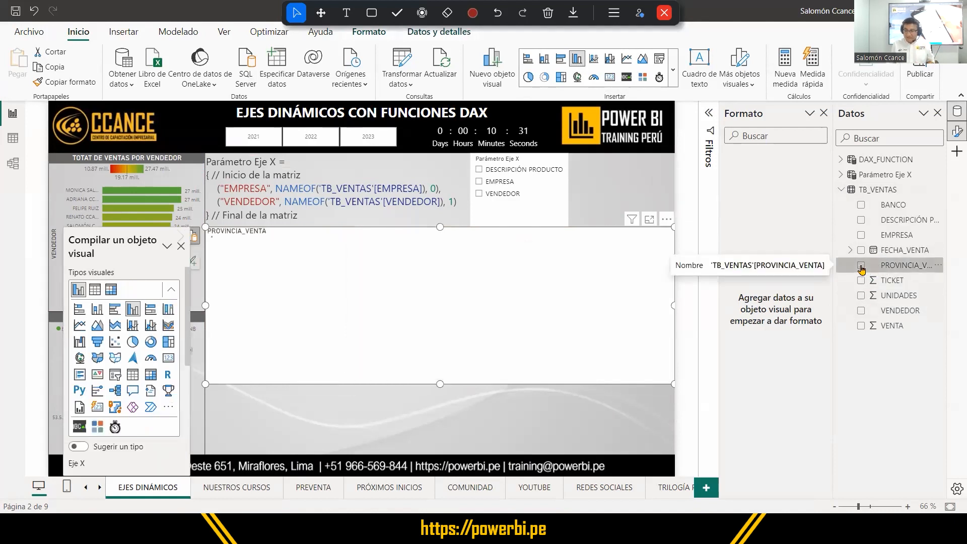
click(860, 326)
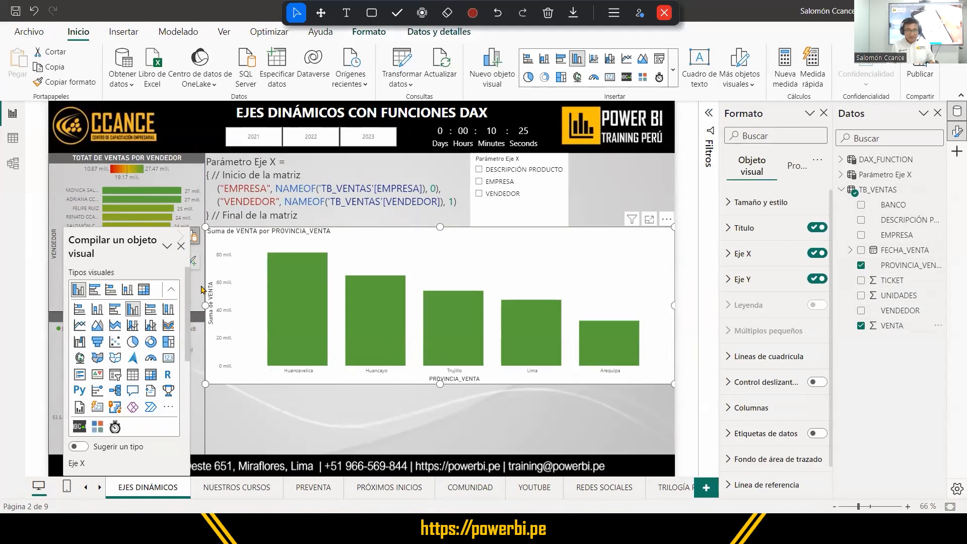
click(196, 264)
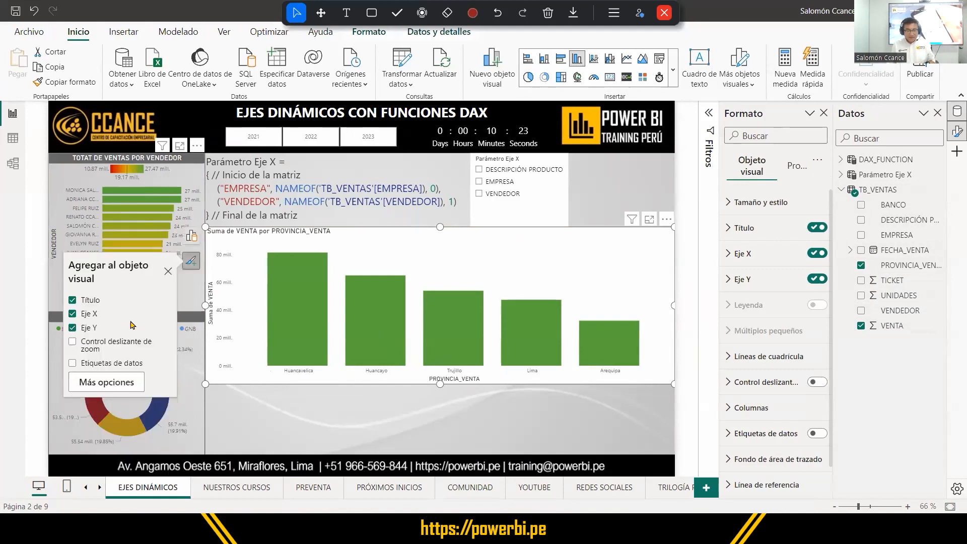
click(104, 365)
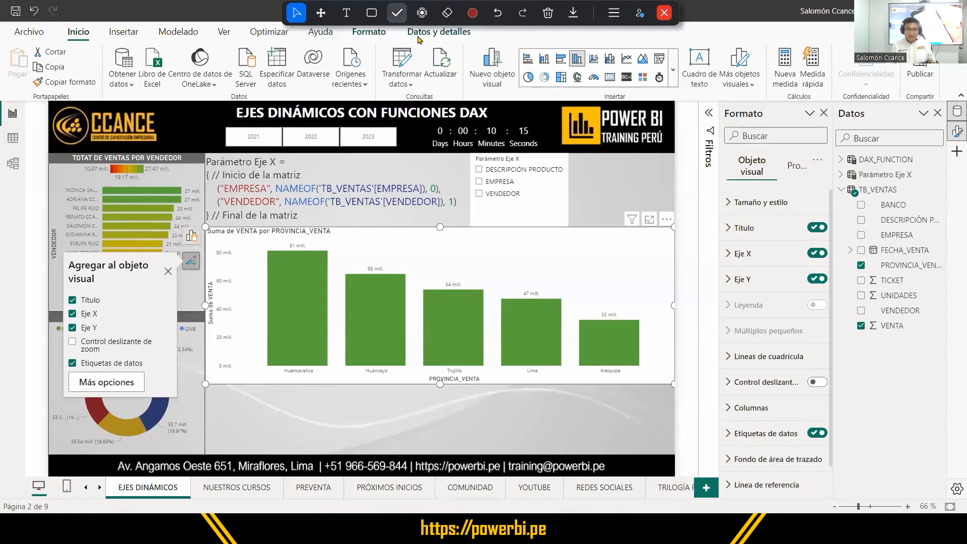
Outline the chart's X axis and the DESCRIPCIÓN PRODUCTO, EMPRESA and VENDEDOR slicer options with annotation rectangles.
click(371, 13)
mouse_move(254, 354)
mouse_down()
mouse_move(580, 391)
mouse_move(682, 393)
mouse_move(661, 387)
mouse_up()
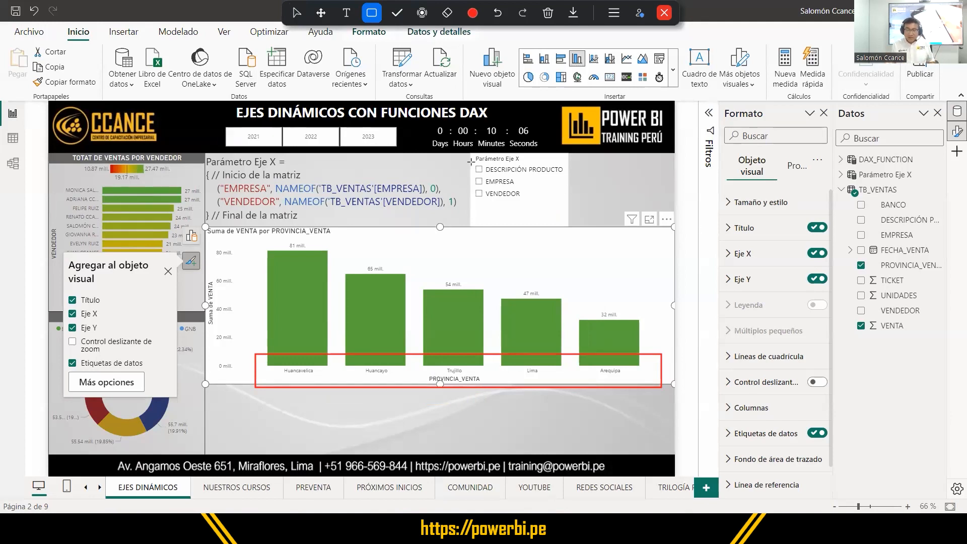
drag(471, 163, 566, 176)
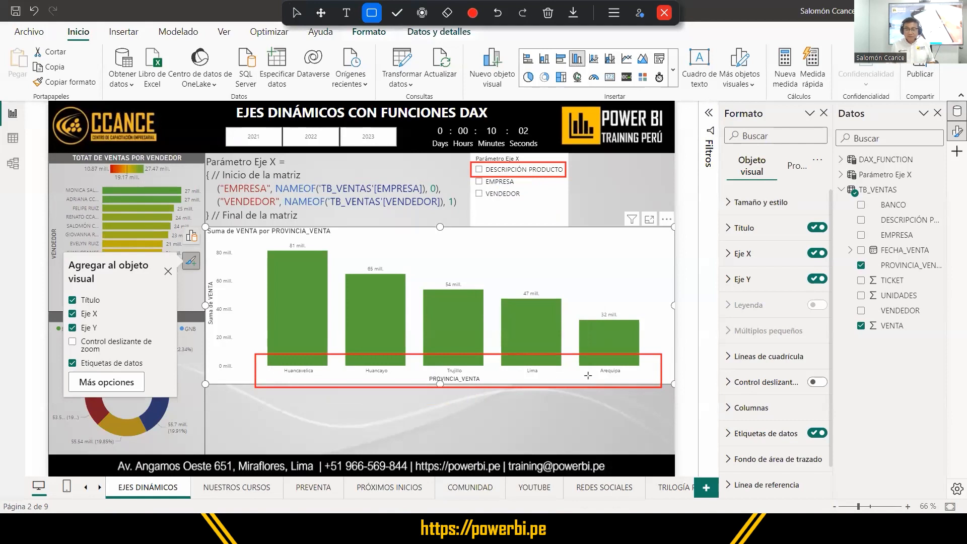
drag(472, 176, 521, 187)
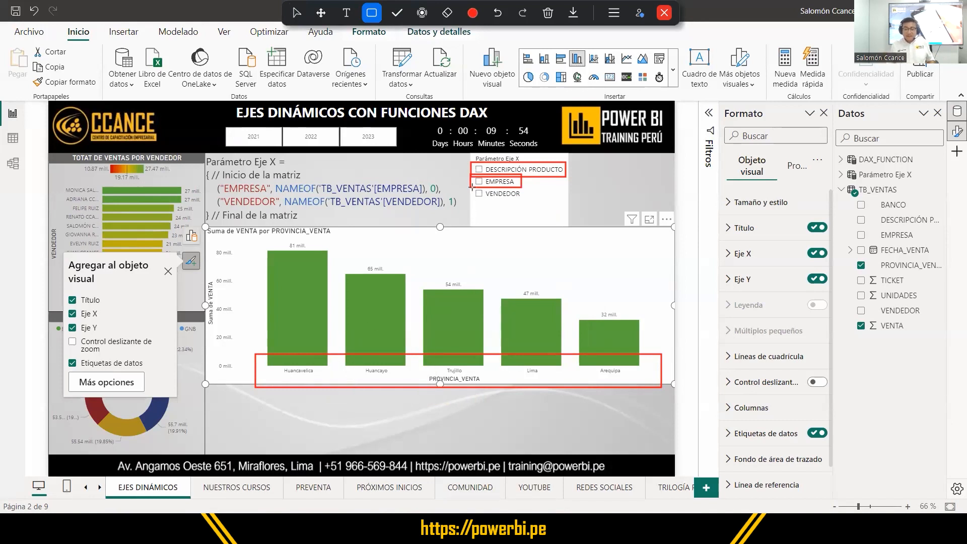
drag(472, 187, 525, 200)
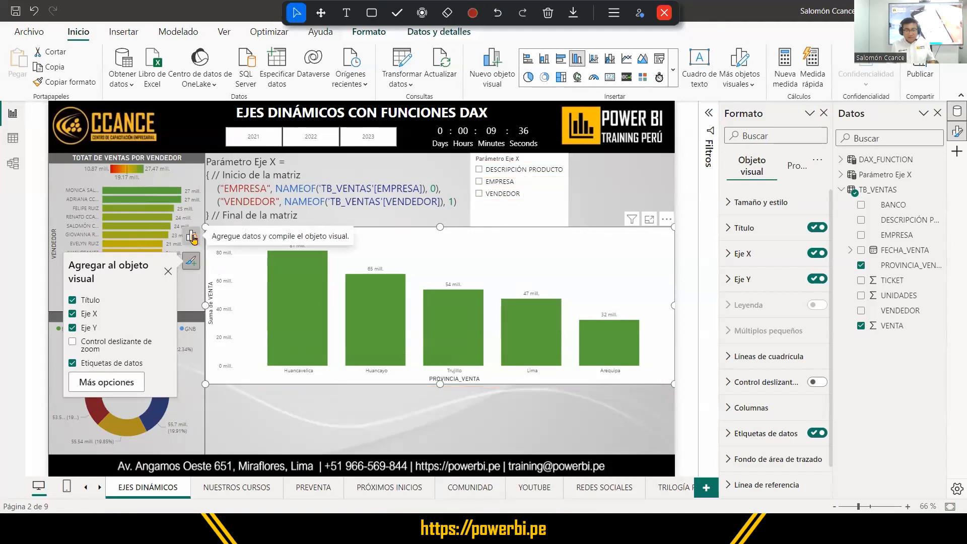
Remove PROVINCIA_VENTA from the column chart's X axis.
click(191, 237)
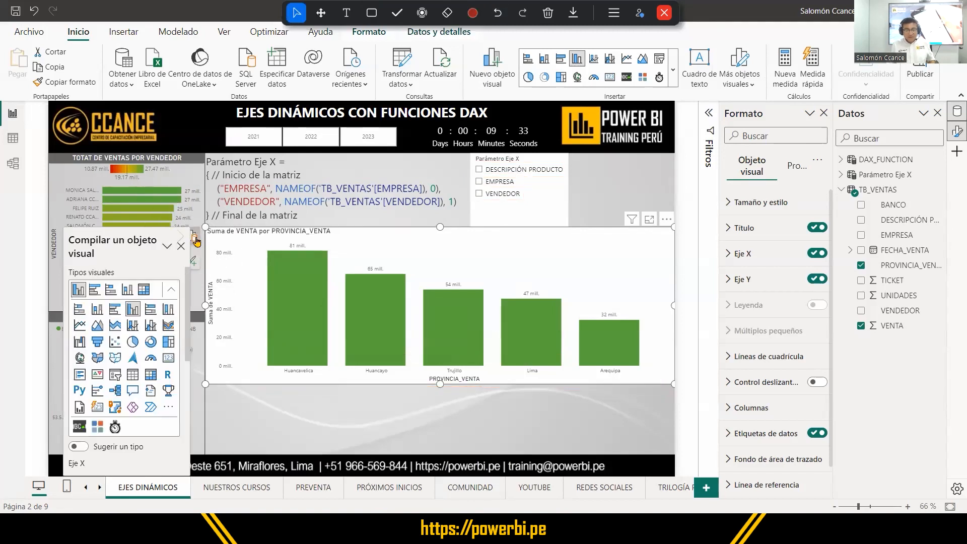
click(193, 241)
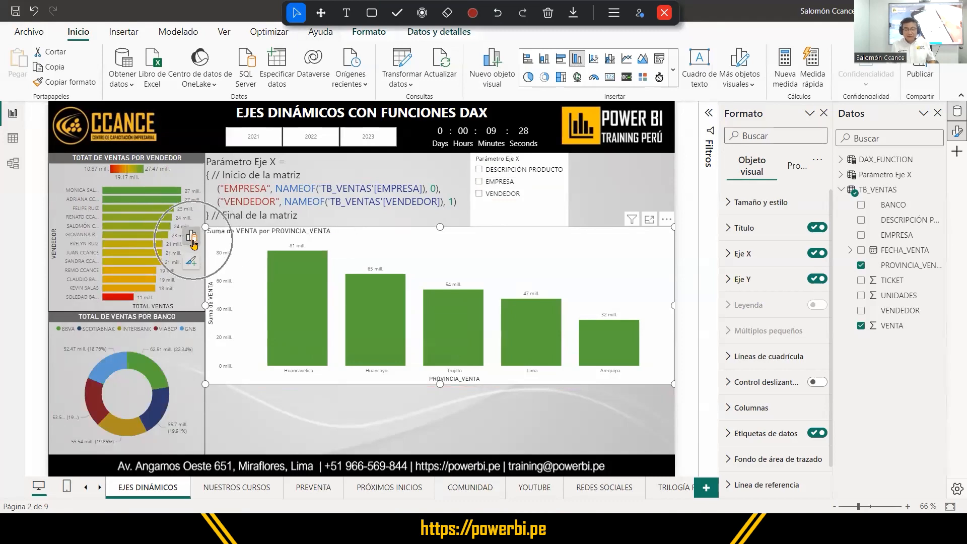
click(192, 241)
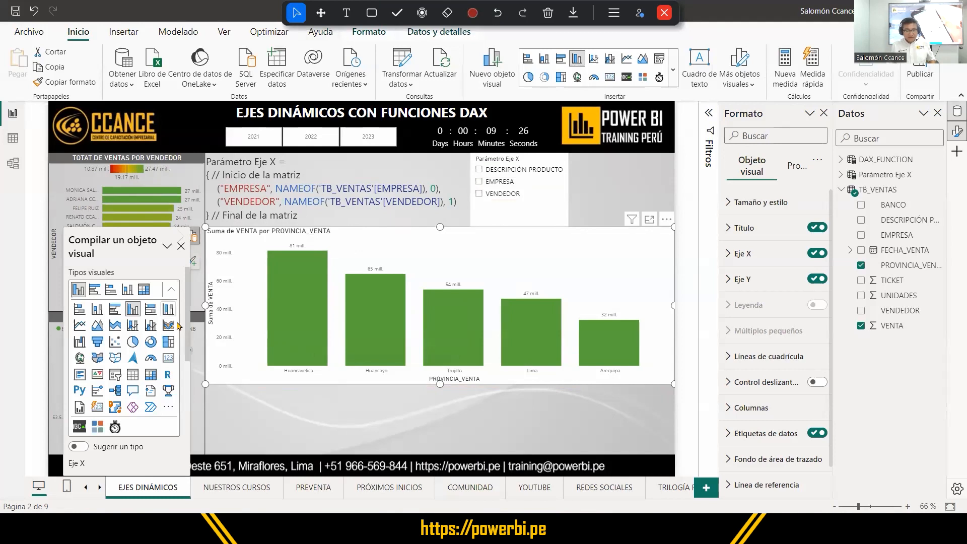
scroll(181, 327, down, 5)
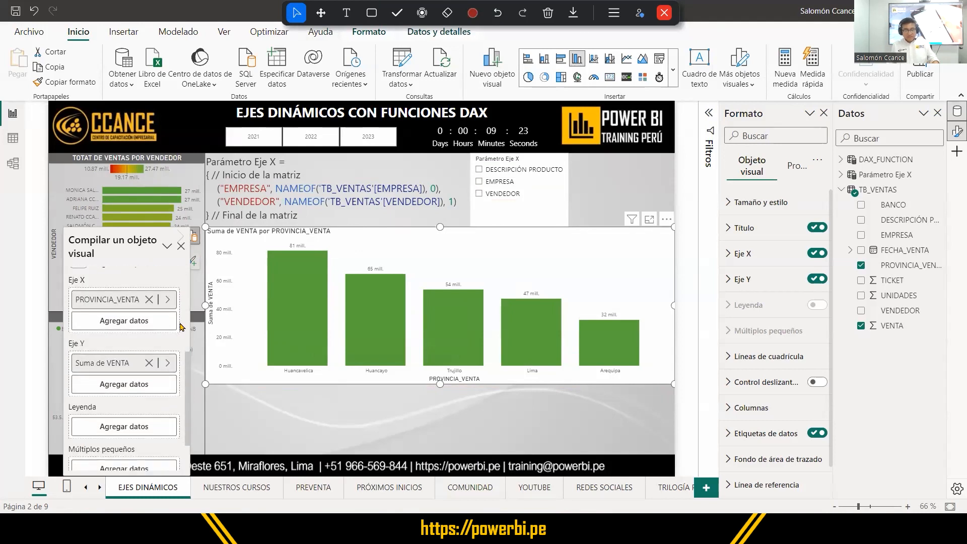
scroll(181, 327, down, 1)
scroll(182, 327, up, 1)
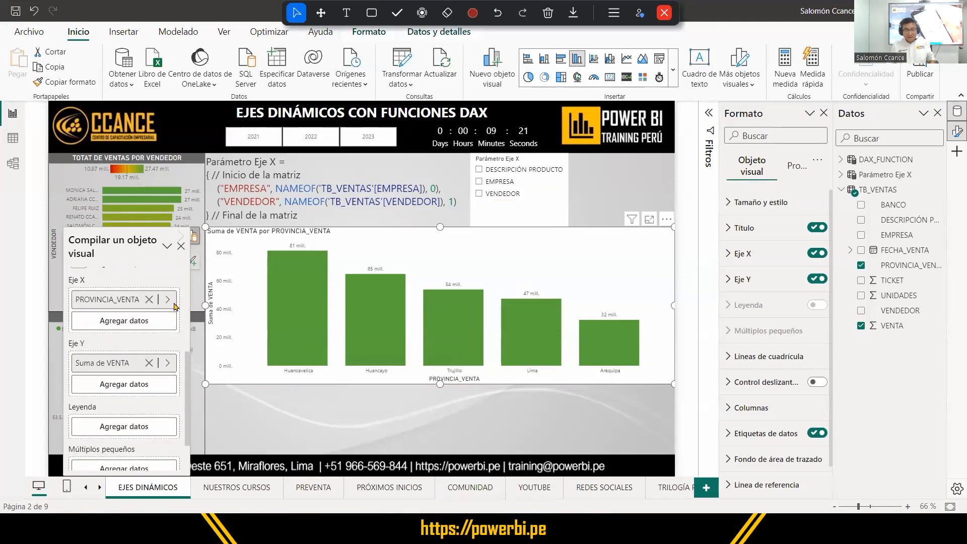
click(125, 296)
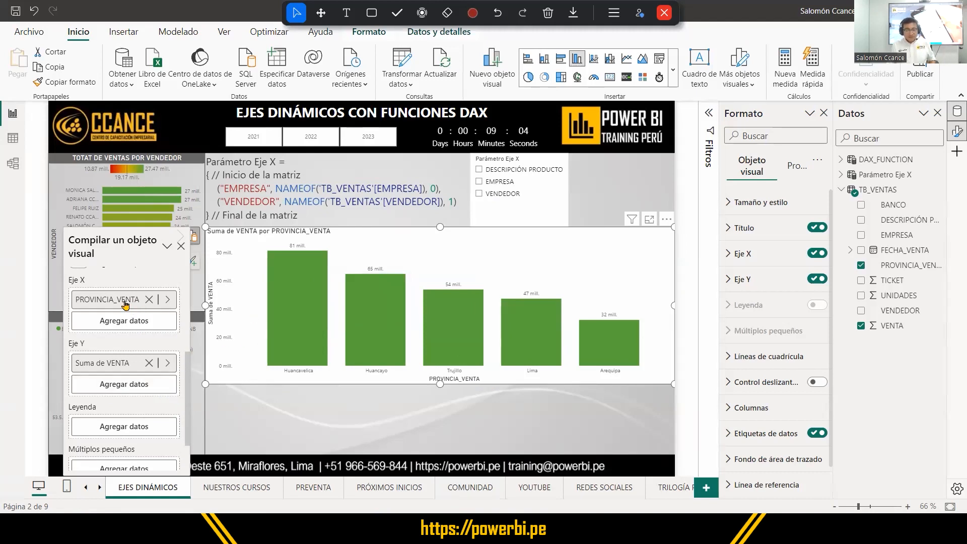
key(ctrl)
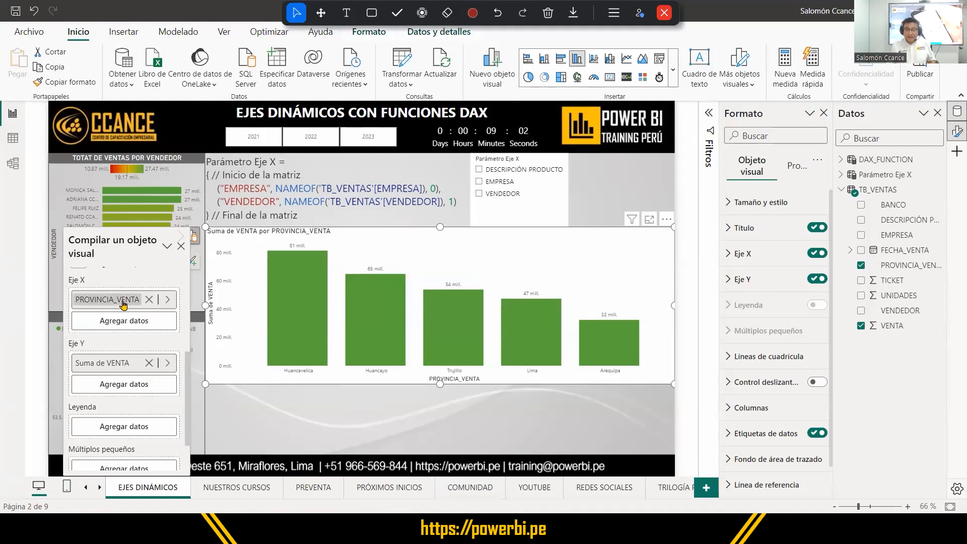
key(ctrl)
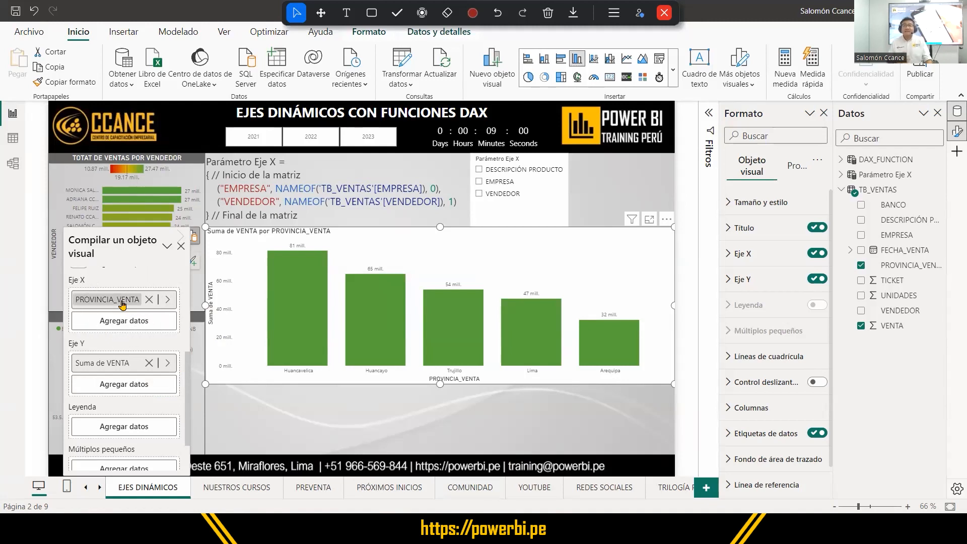
click(148, 300)
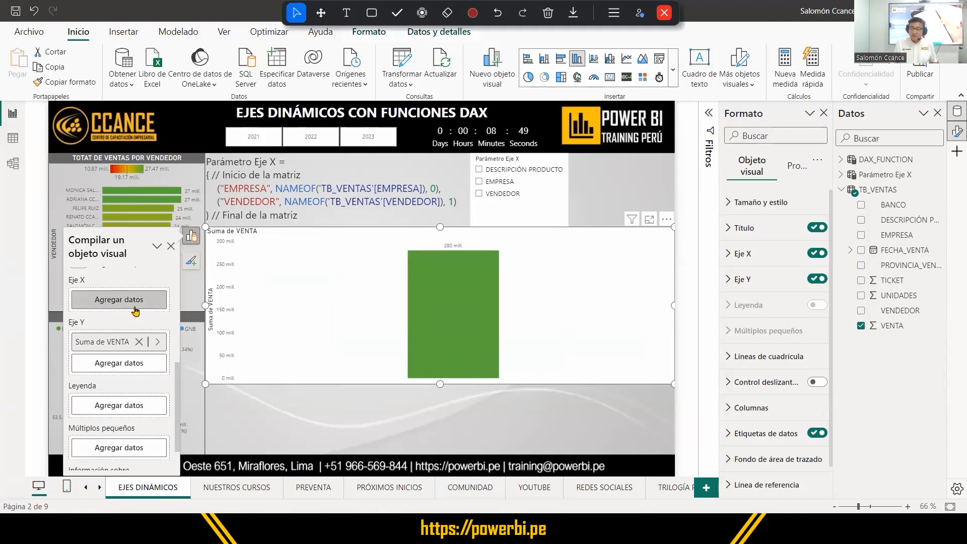
Assign the Parámetro Eje X field to the column chart's X axis and shift the chart slightly down.
click(841, 174)
click(852, 190)
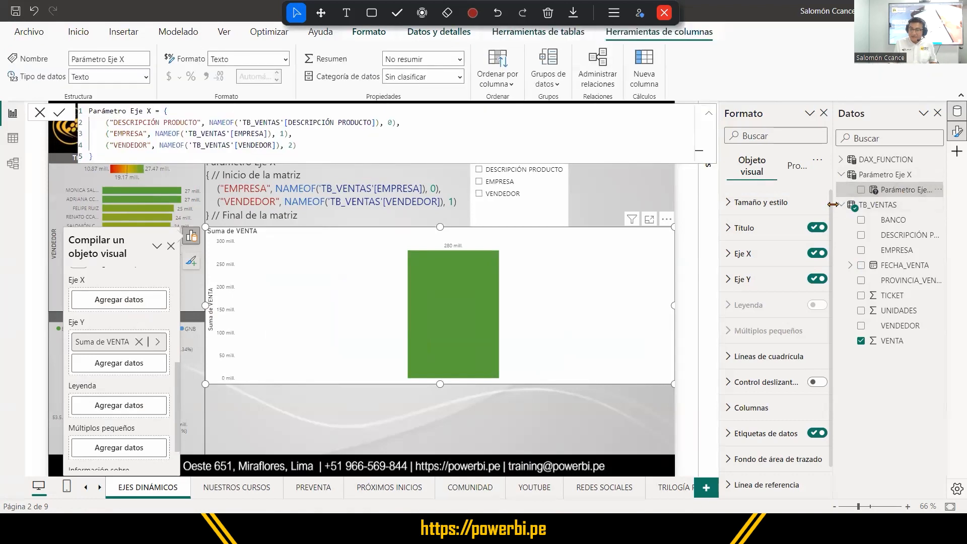
drag(832, 204, 822, 204)
scroll(161, 330, down, 1)
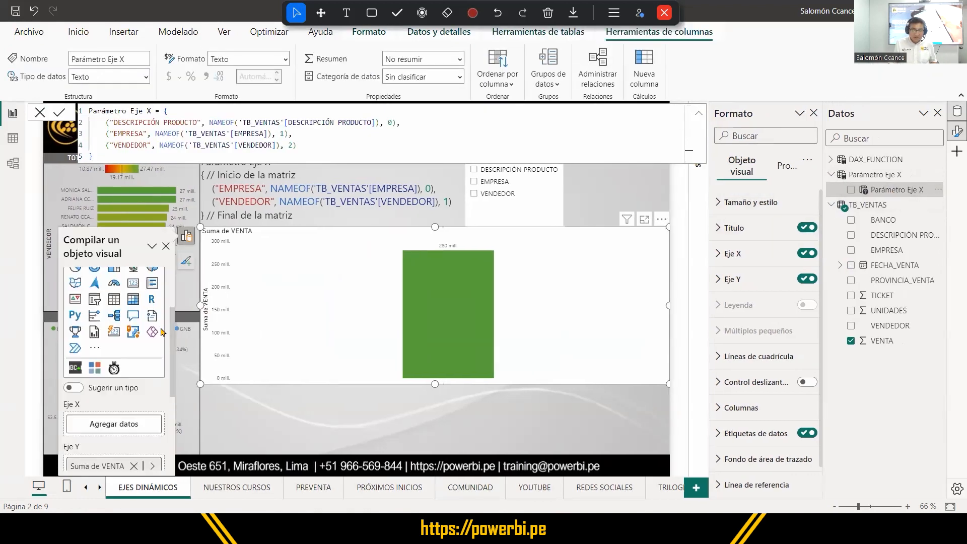
scroll(162, 331, down, 3)
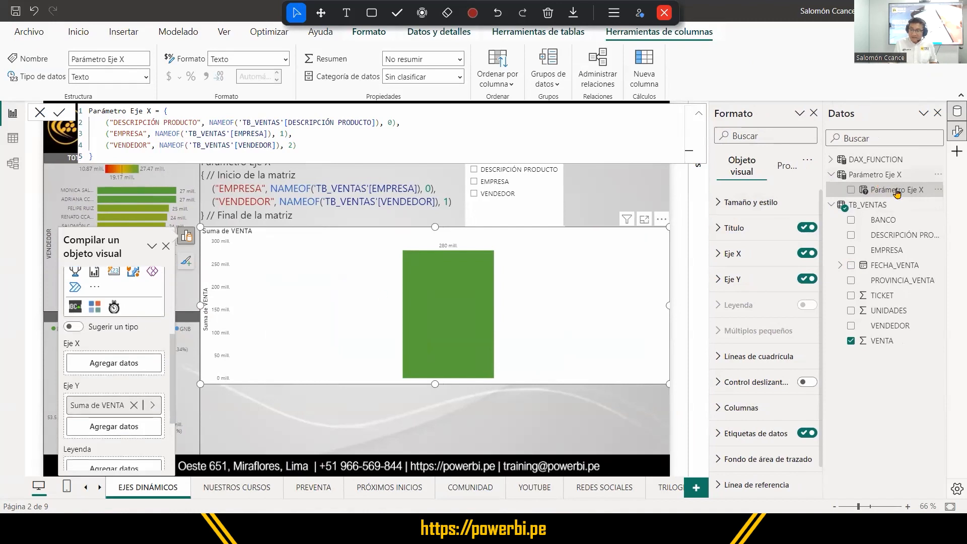
drag(897, 193, 135, 369)
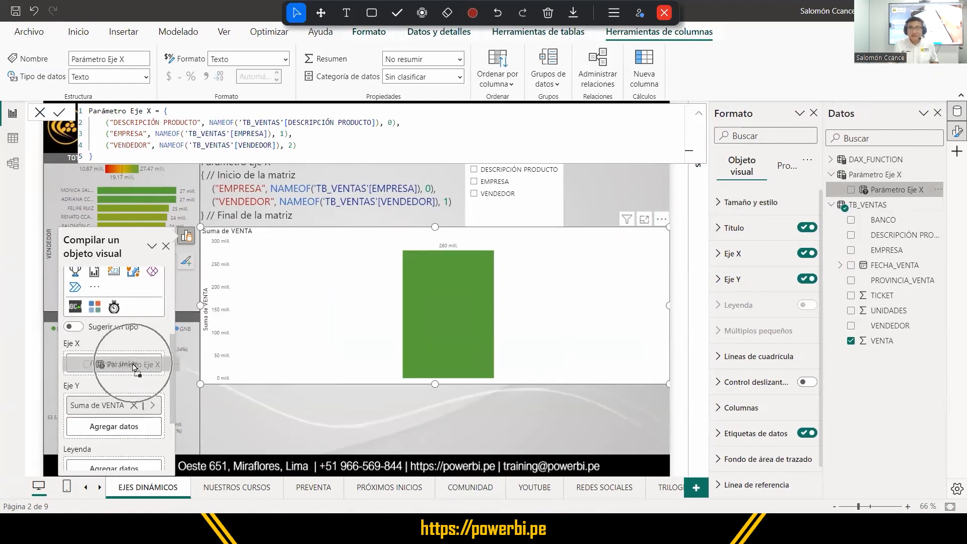
drag(897, 190, 134, 364)
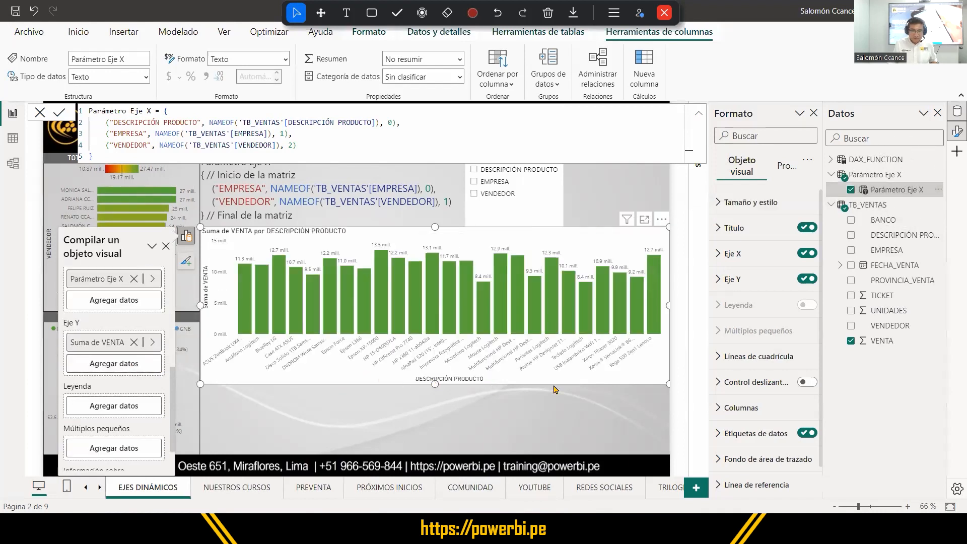
drag(599, 231, 599, 243)
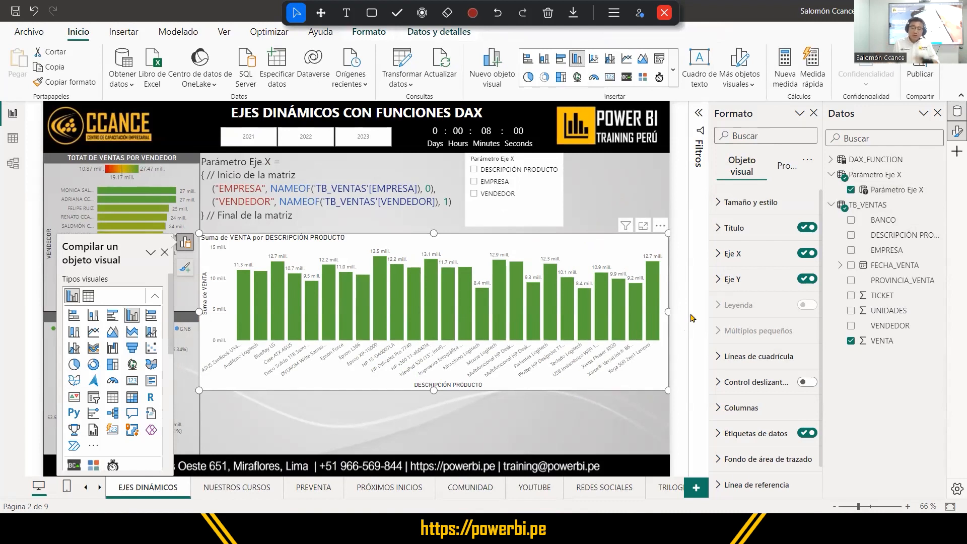
Test the dynamic axis by choosing VENDEDOR, EMPRESA, DESCRIPCIÓN PRODUCTO and VENDEDOR again in the Parámetro Eje X slicer.
click(473, 194)
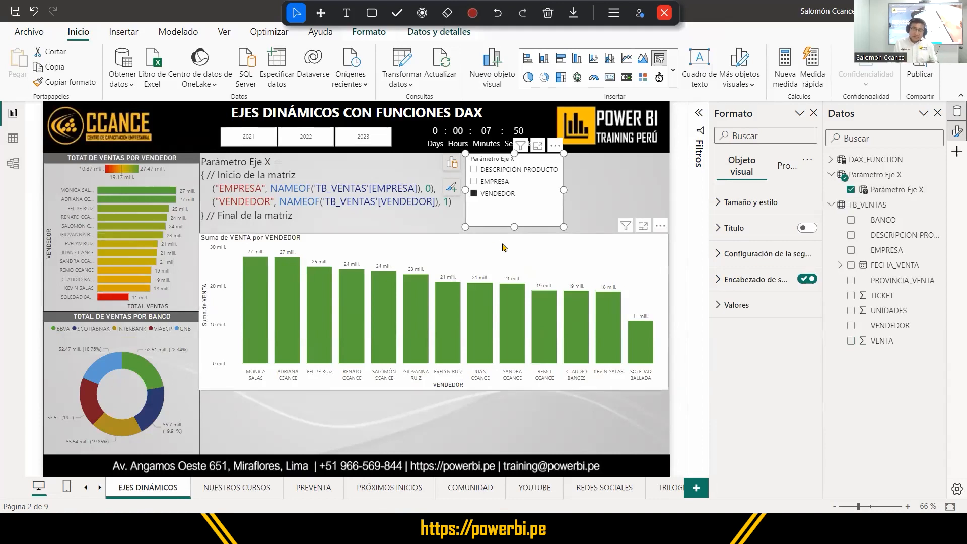
click(475, 183)
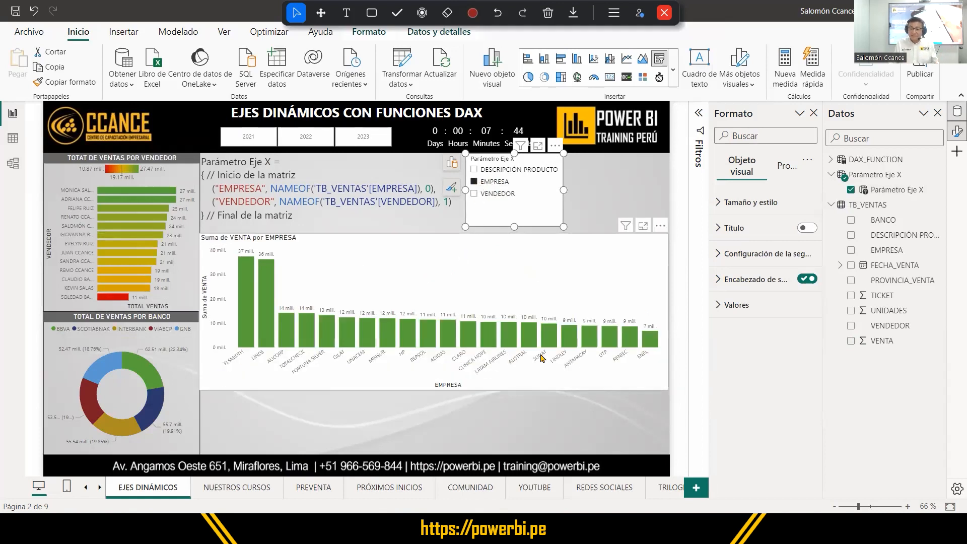
click(511, 171)
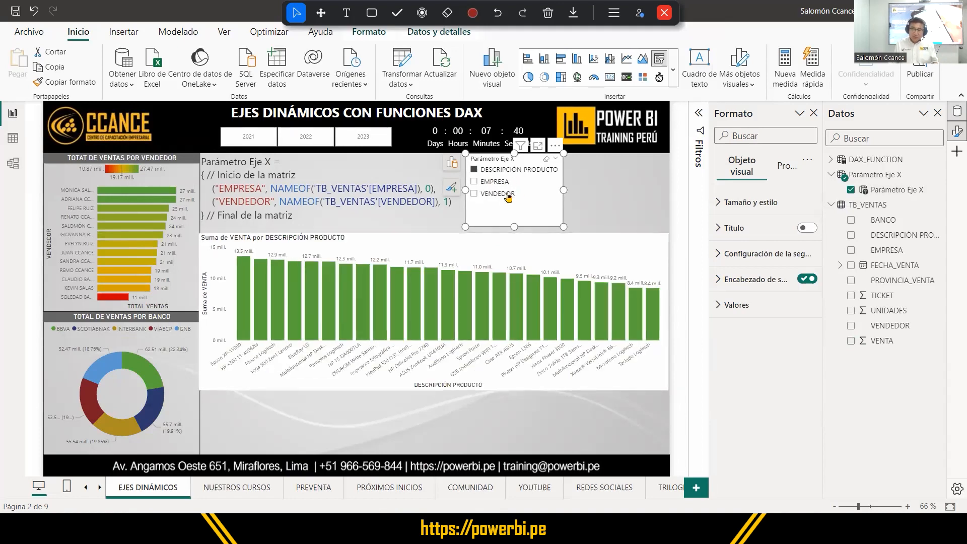
click(506, 195)
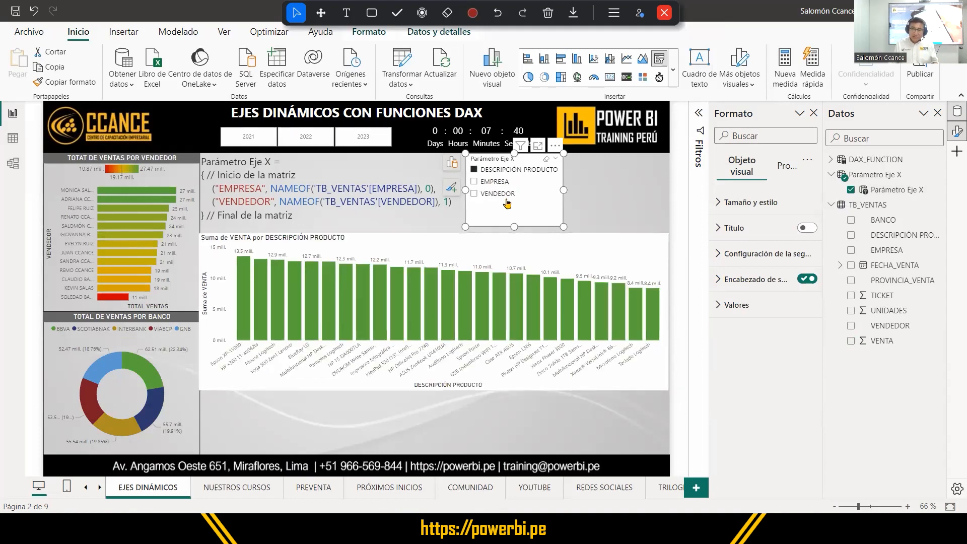
Clear the VENDEDOR selection in the slicer, try the EMPRESA axis, and leave the slicer with no option selected.
click(474, 194)
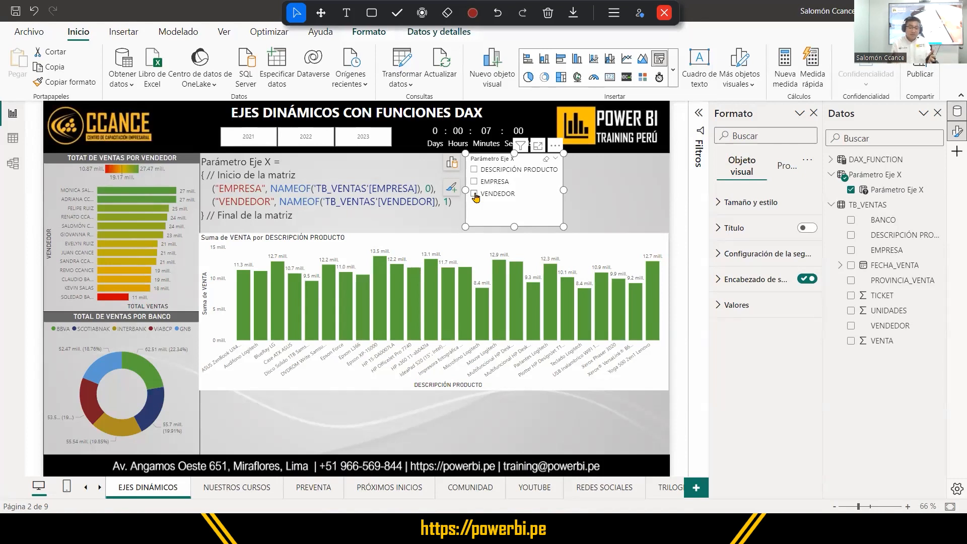
click(474, 195)
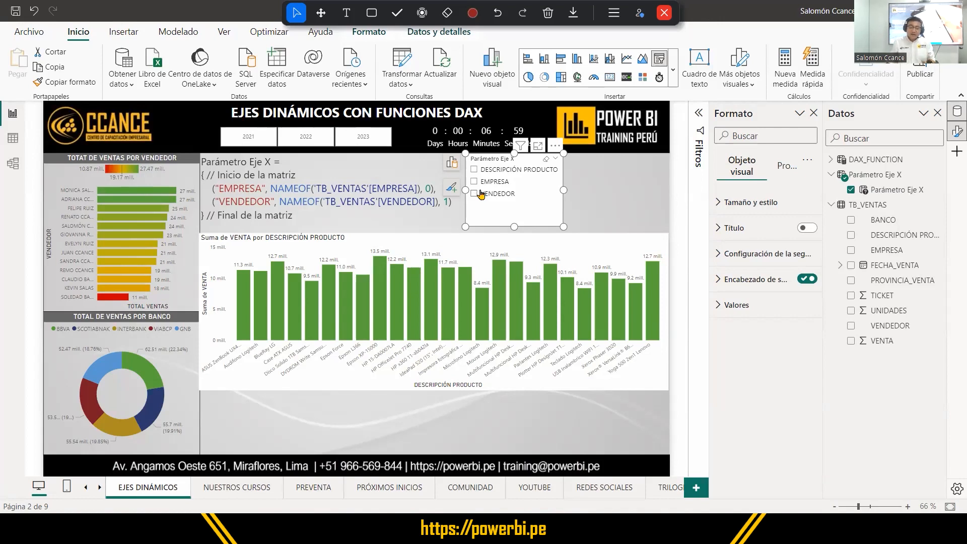
click(484, 182)
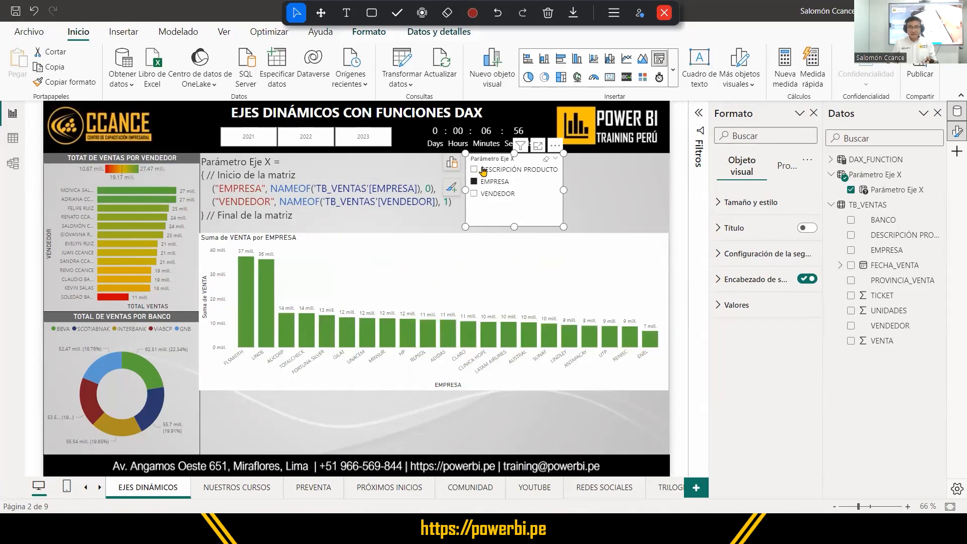
click(484, 172)
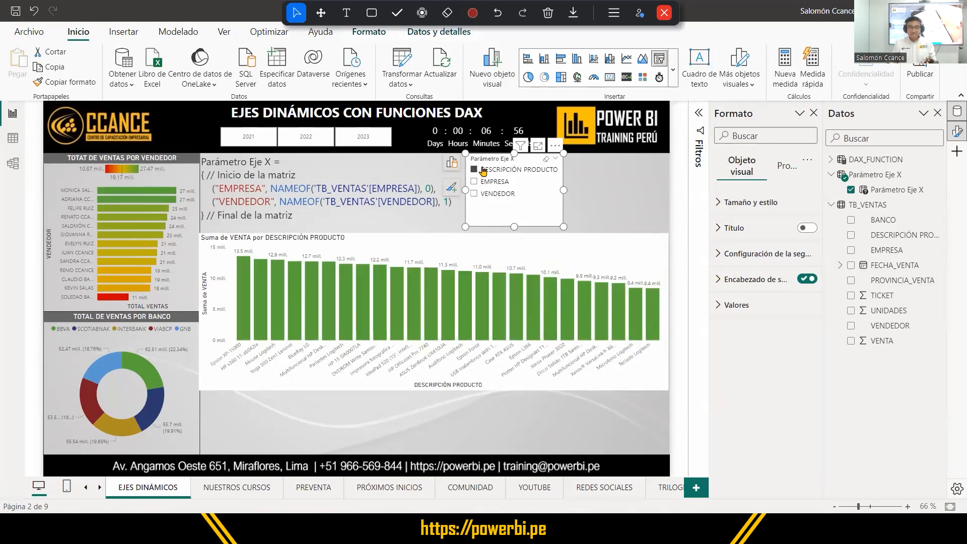
Briefly try the VENDEDOR slicer option and examine the DESCRIPCIÓN PRODUCTO label and column reference in the Parámetro Eje X formula.
click(498, 191)
click(498, 190)
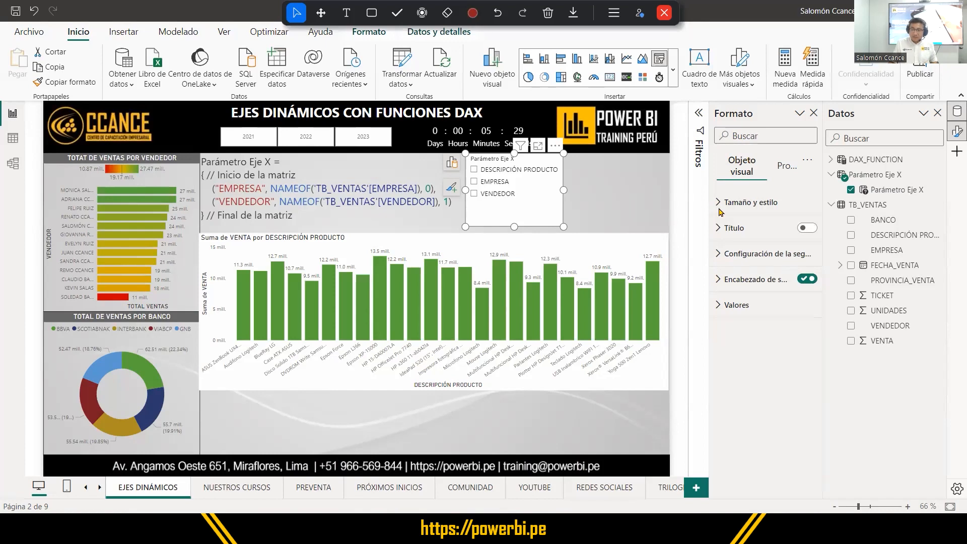
click(887, 192)
key(ctrl)
key(ctrl)
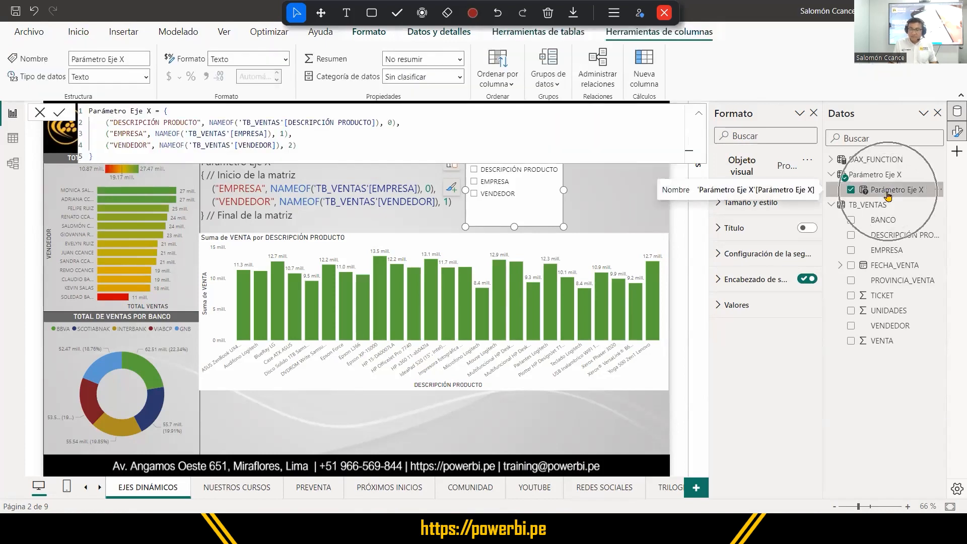
key(ctrl)
key(ctrl)
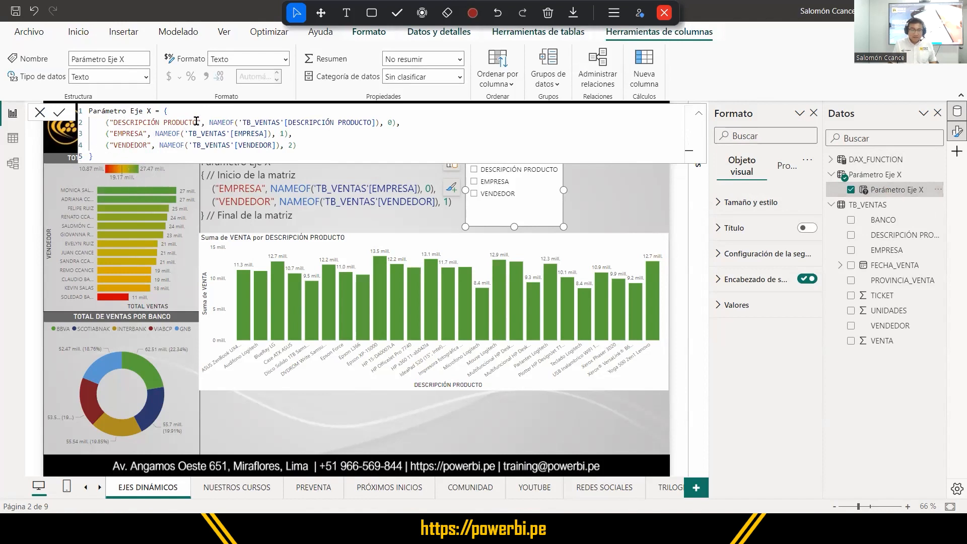
drag(197, 122, 113, 122)
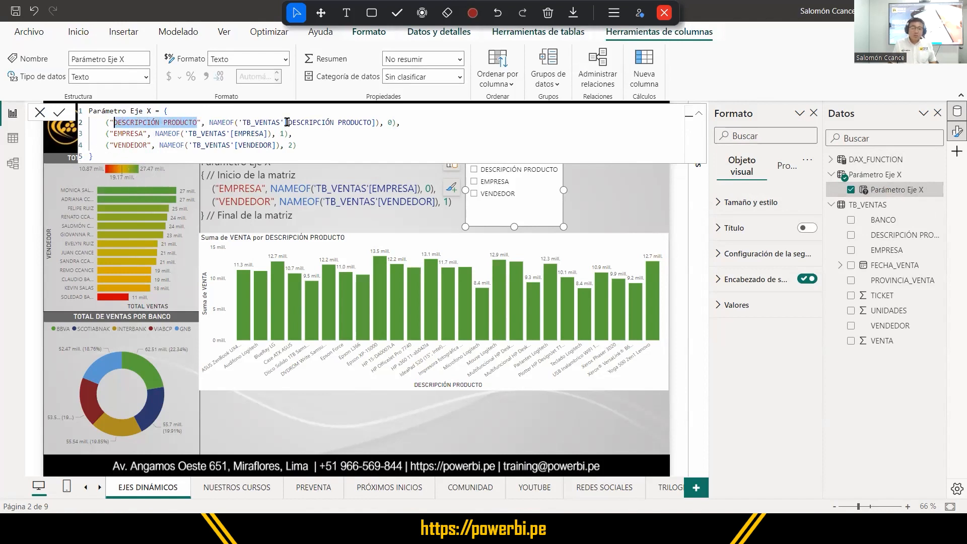
drag(287, 123, 352, 122)
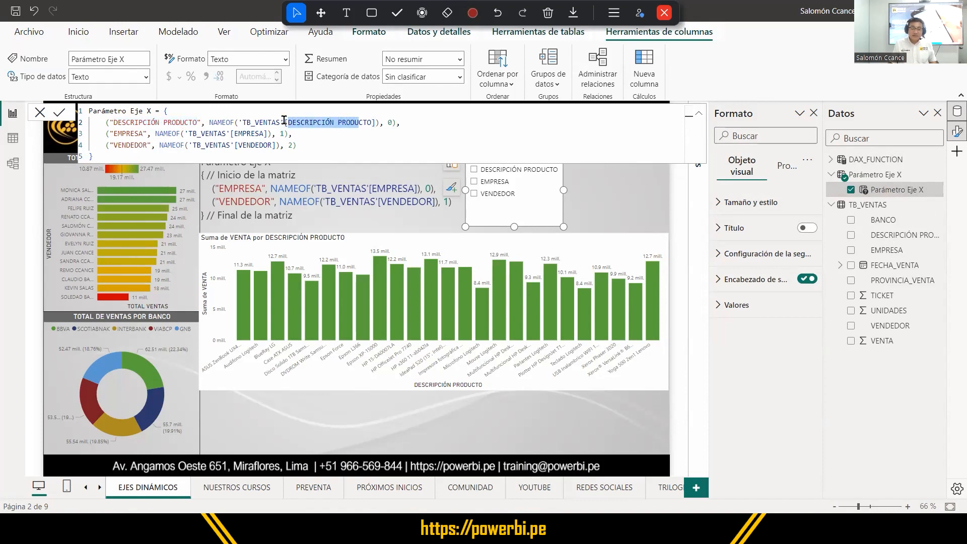
click(284, 122)
drag(240, 122, 377, 120)
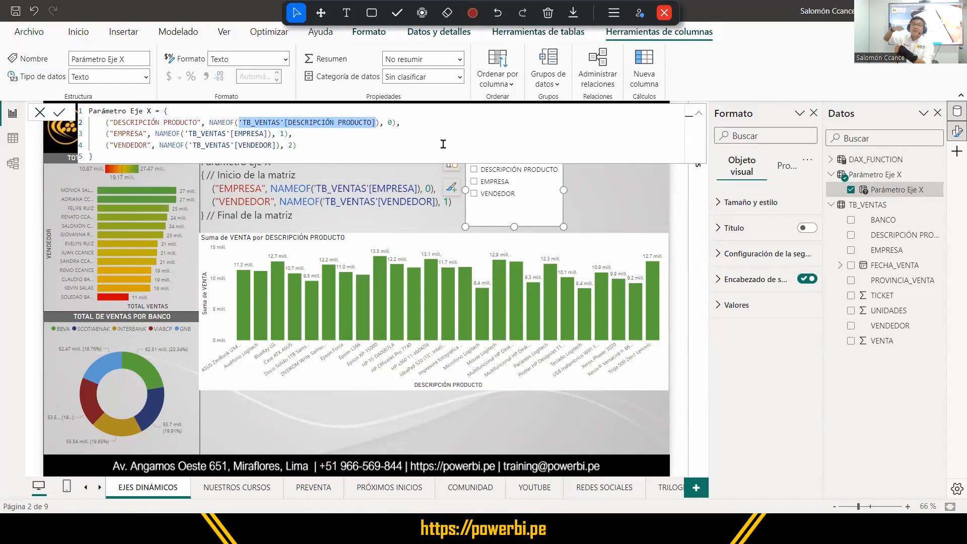
Shorten the DESCRIPCIÓN PRODUCTO display label to DESCRIPCIÓN in the Parámetro Eje X formula and commit it.
click(191, 122)
double_click(191, 121)
key(BackSpace)
key(BackSpace)
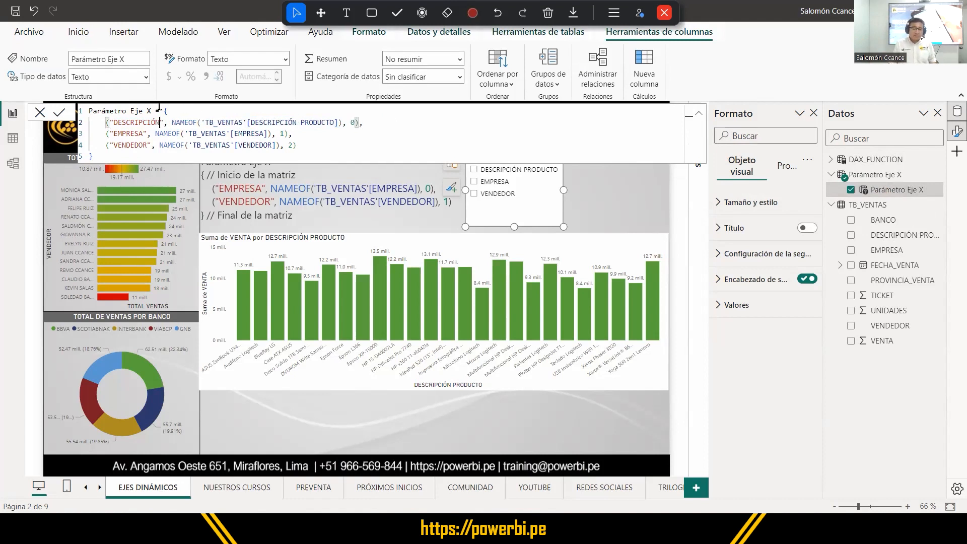
double_click(149, 110)
drag(115, 106, 85, 108)
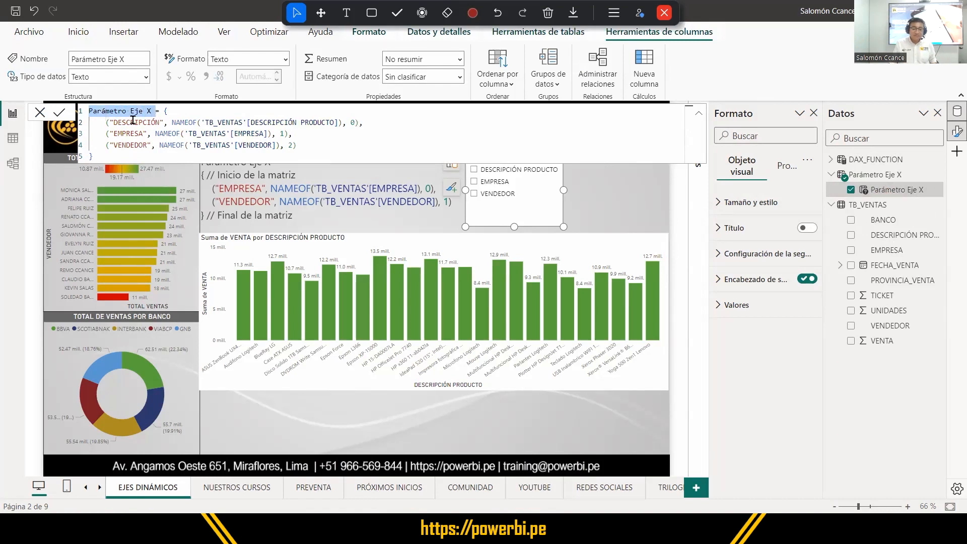
click(196, 152)
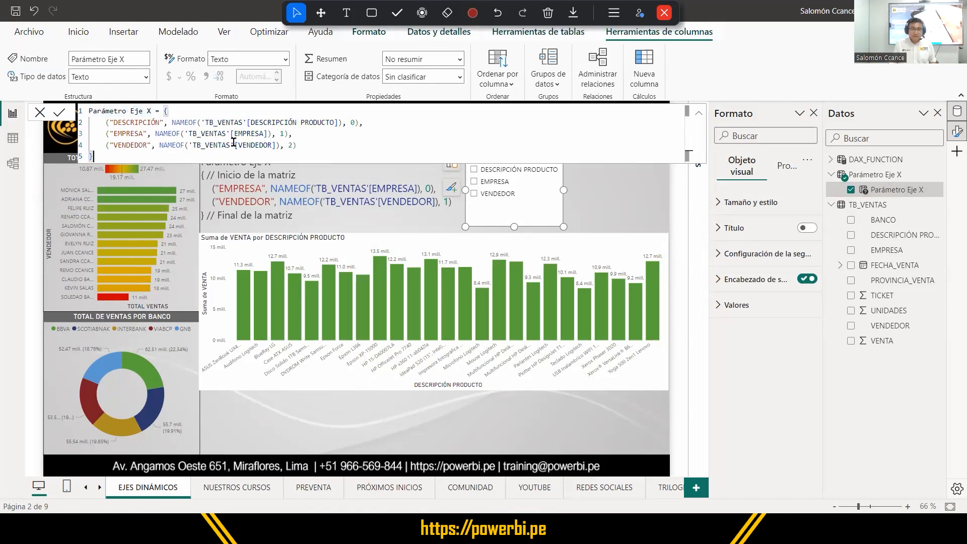
click(60, 114)
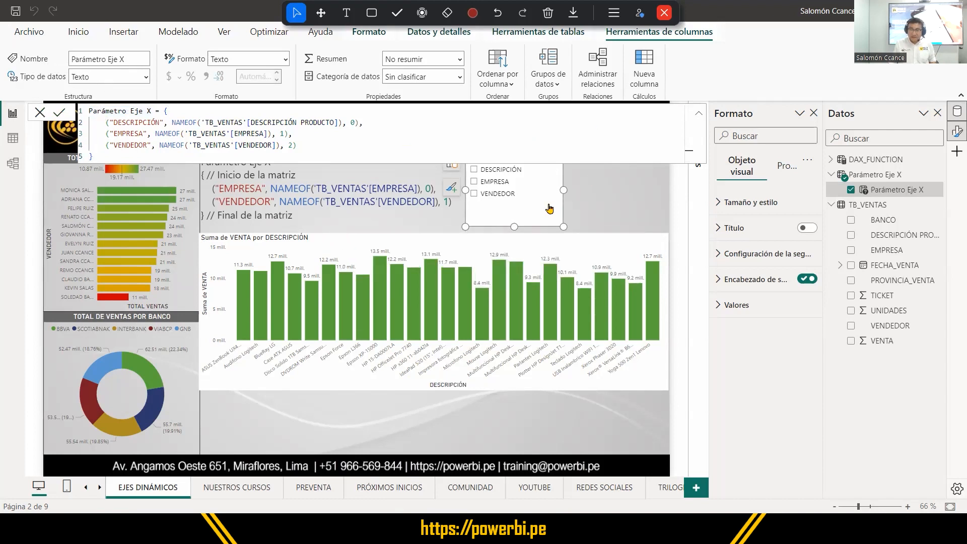
Shrink the Parámetro Eje X slicer to fit below the formula, test DESCRIPCIÓN, EMPRESA and VENDEDOR twice, and clear the selection.
drag(515, 226, 532, 214)
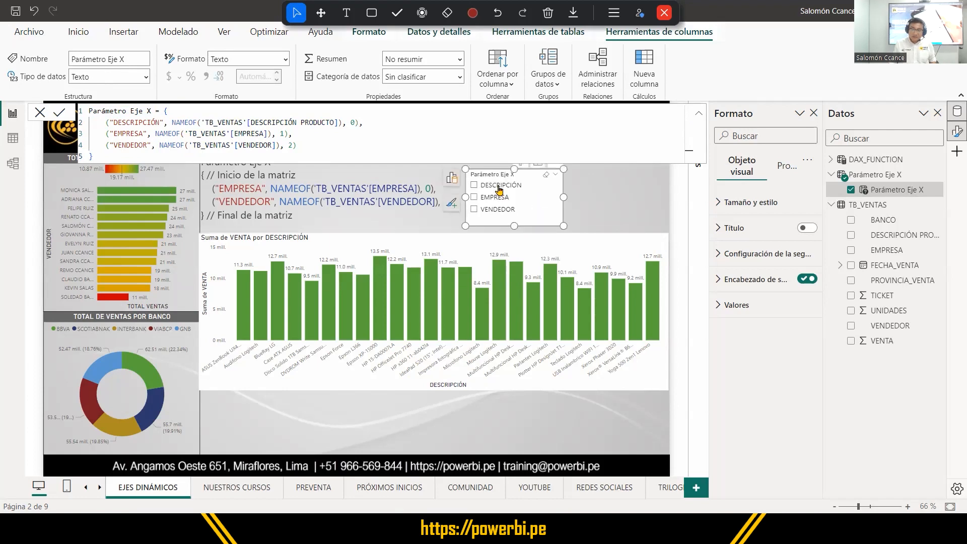
click(496, 186)
click(497, 198)
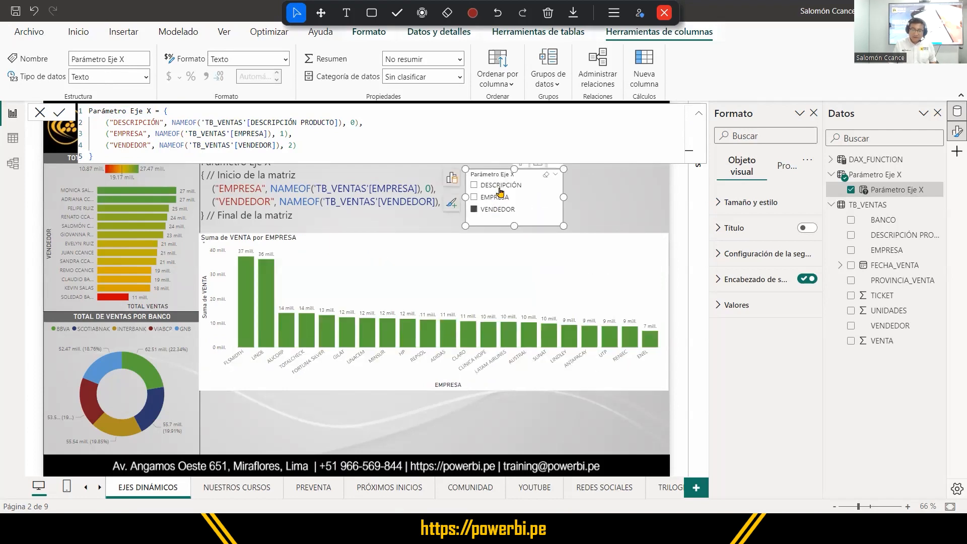
click(500, 186)
click(497, 197)
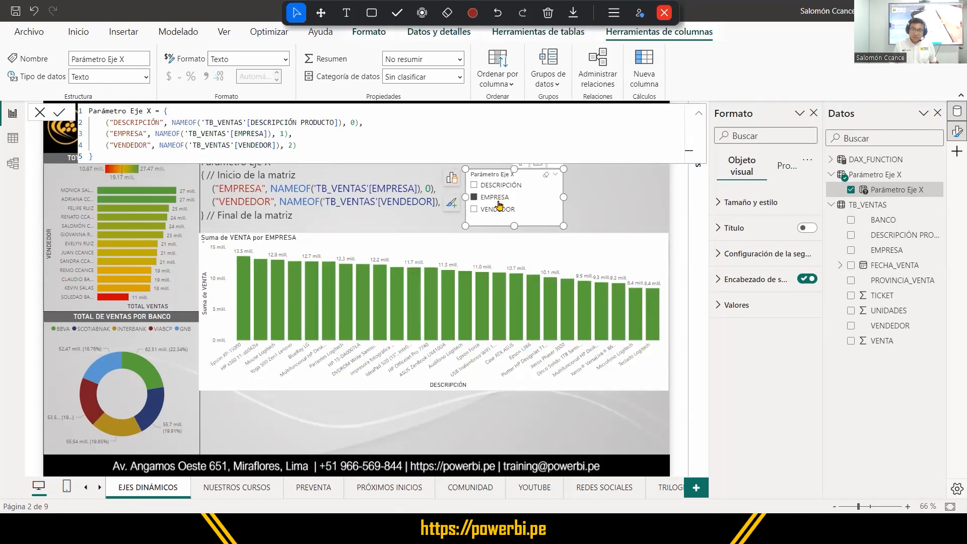
click(498, 210)
click(498, 209)
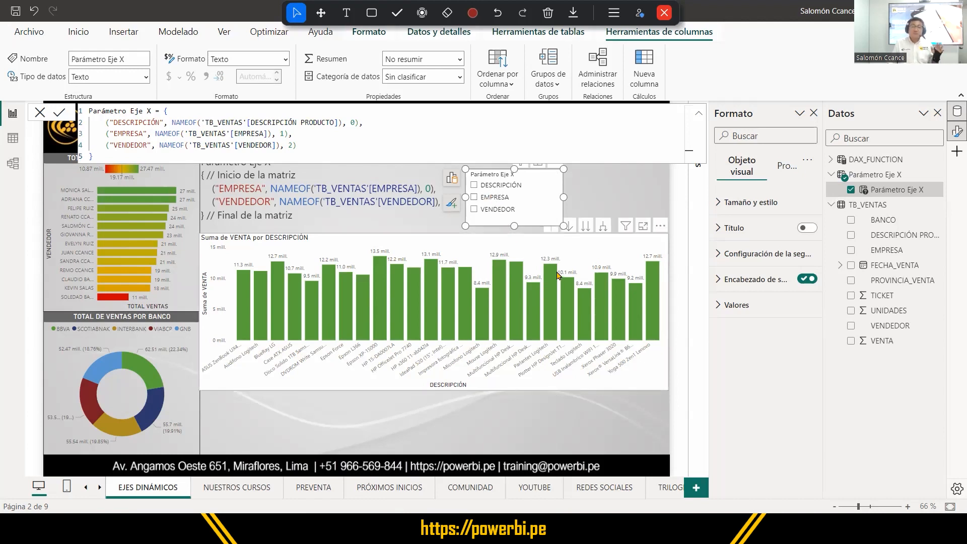
Set the order index of VENDEDOR to 0 and of DESCRIPCIÓN to 2 in the Parámetro Eje X formula, and commit it.
mouse_move(558, 273)
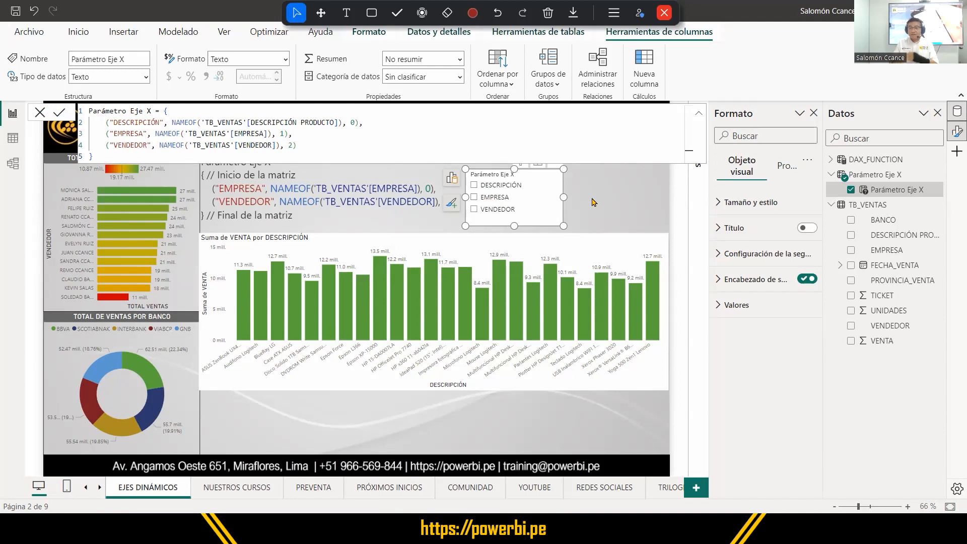
drag(98, 152, 82, 110)
click(377, 151)
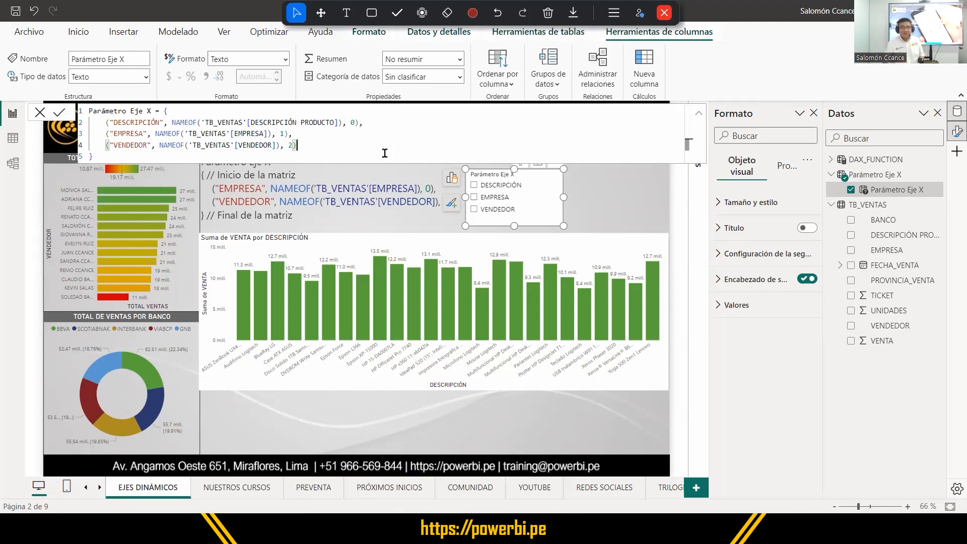
click(285, 144)
key(BackSpace)
text(0)
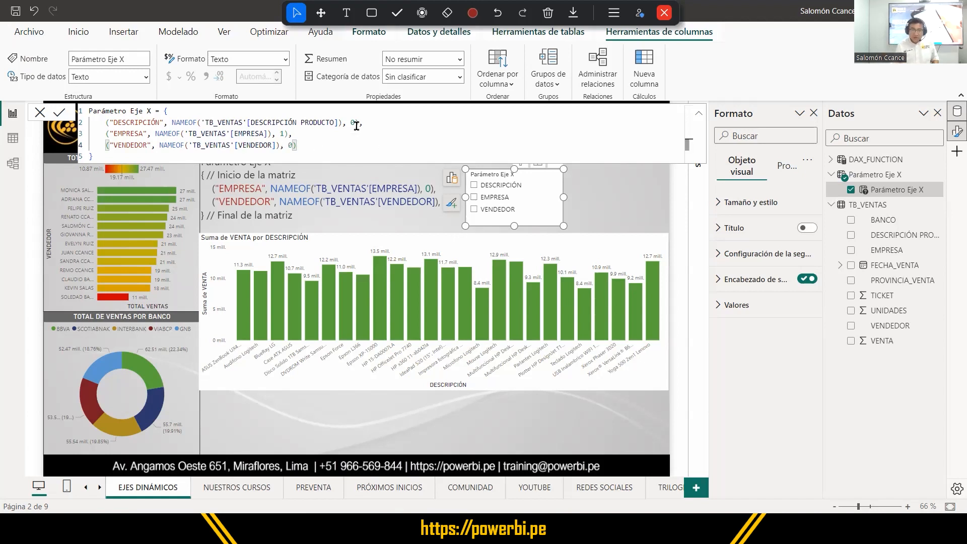
click(355, 124)
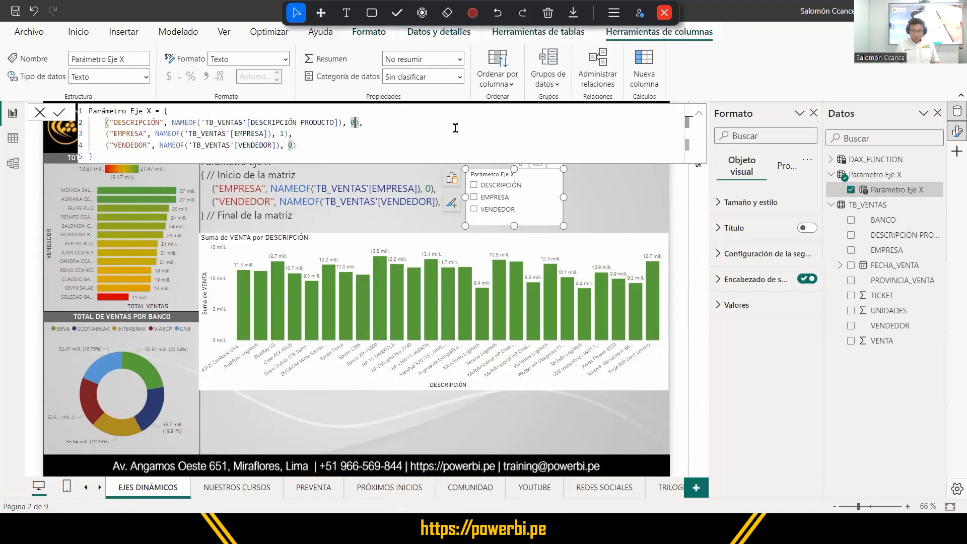
key(BackSpace)
text(2)
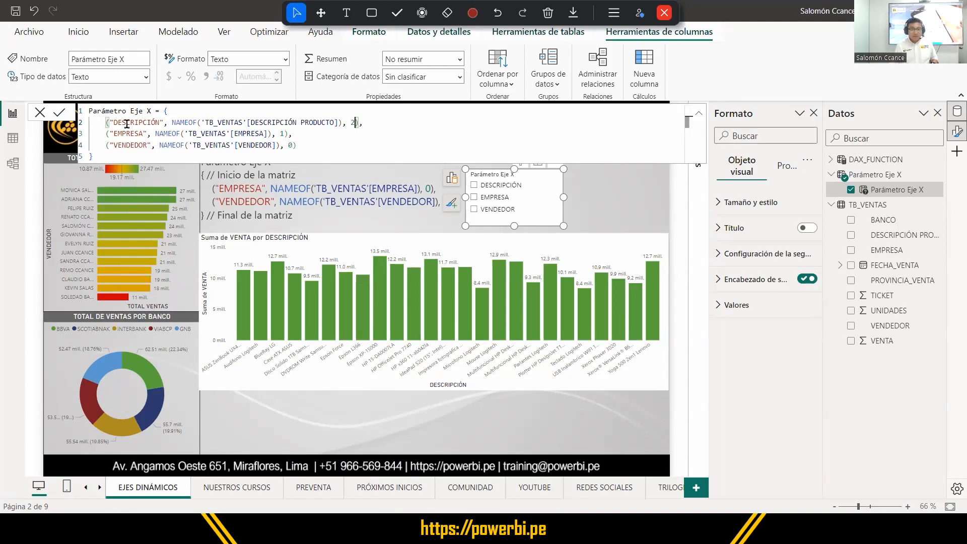
click(58, 115)
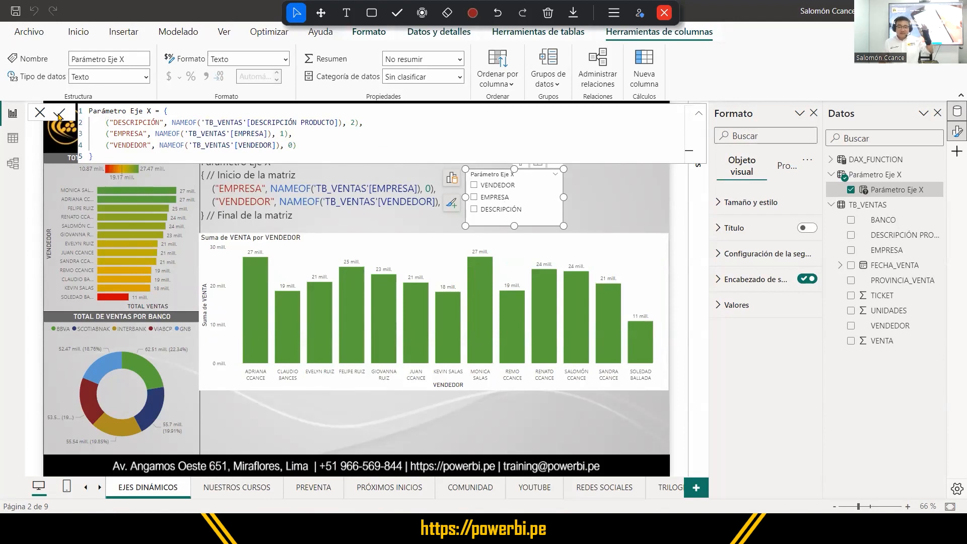
Test the reordered slicer with EMPRESA, DESCRIPCIÓN and VENDEDOR, and clear the selection.
click(484, 203)
click(490, 213)
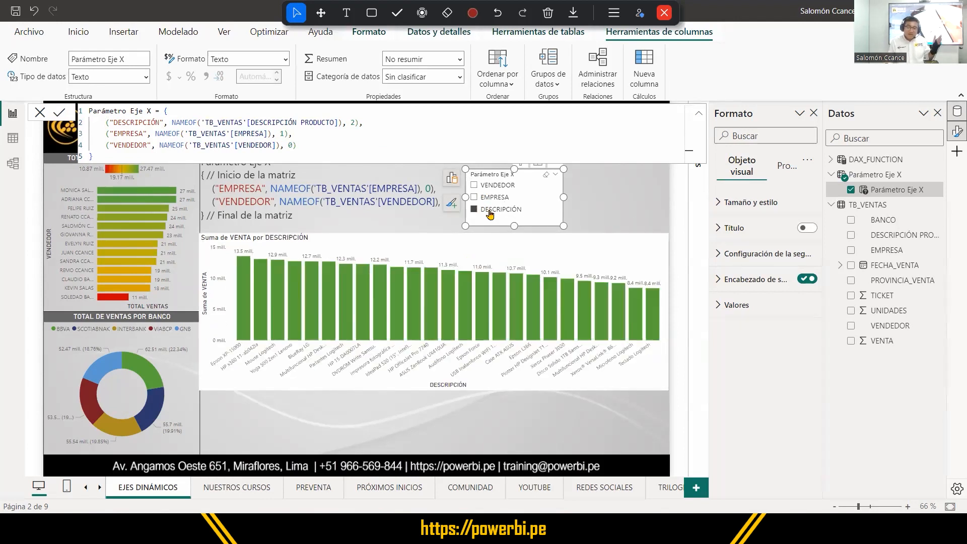
click(489, 187)
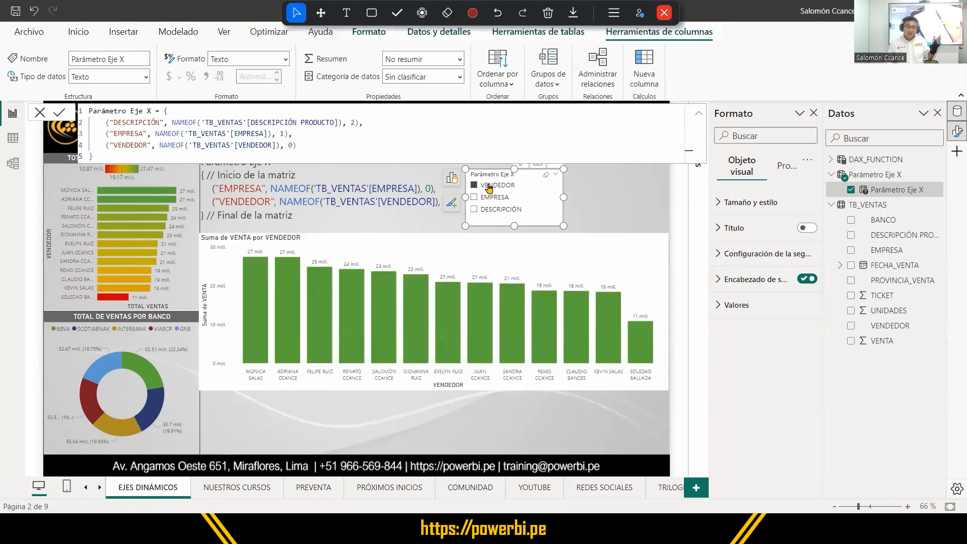
click(489, 186)
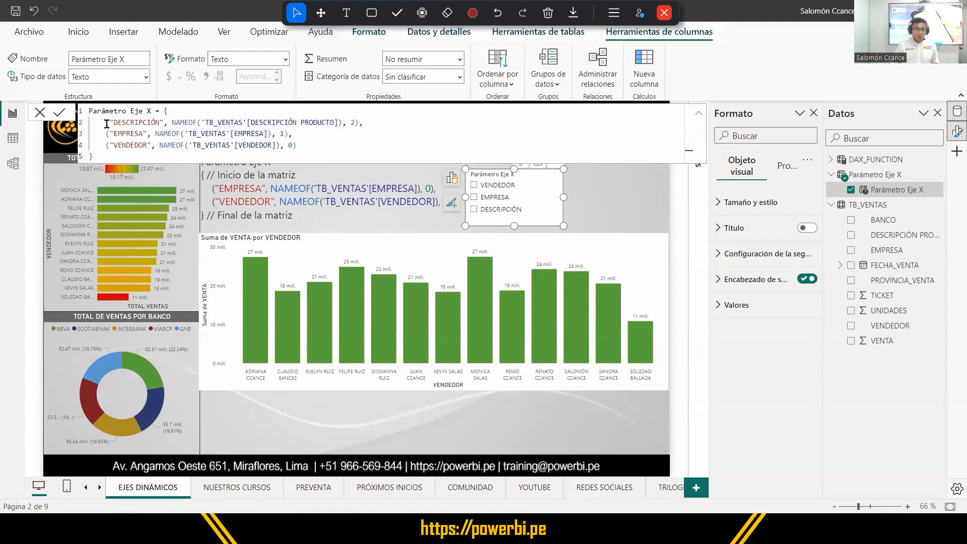
Show the Parámetro Eje X table in Table view and put the formula's opening brace on its own line.
drag(106, 122, 364, 123)
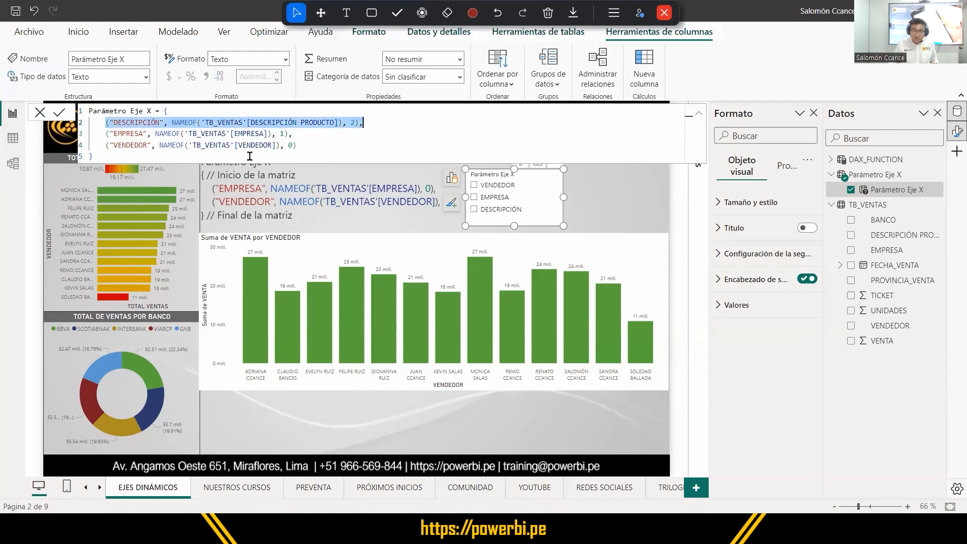
click(14, 142)
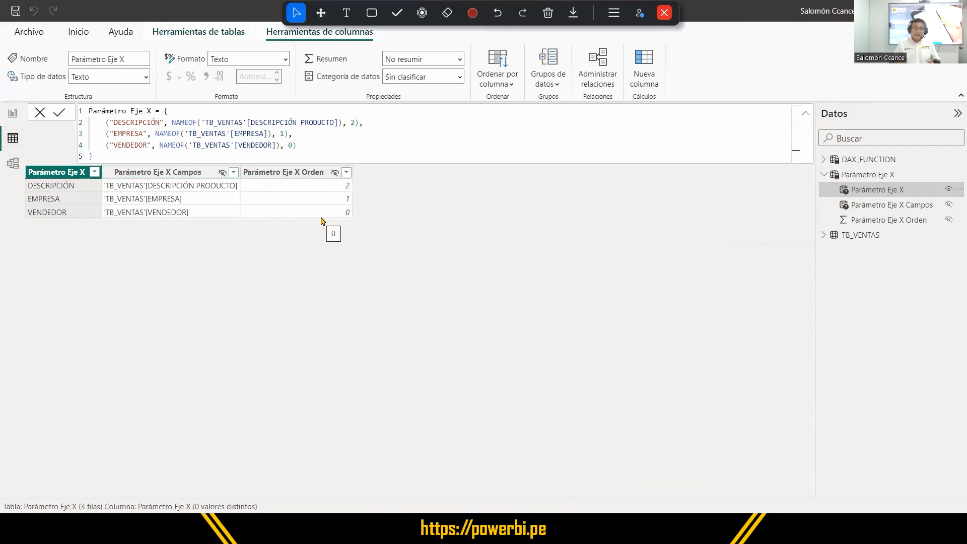
click(164, 111)
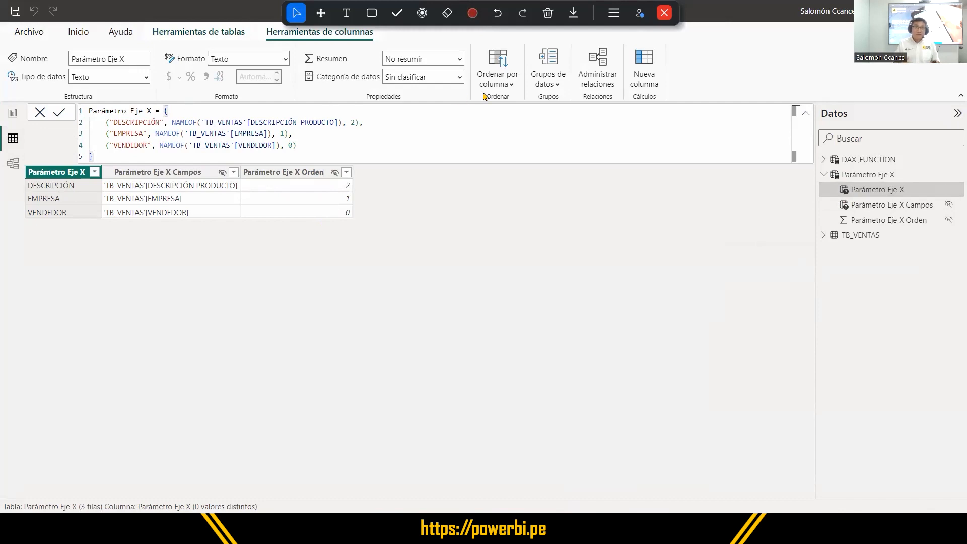
key(shift+Return)
key(Escape)
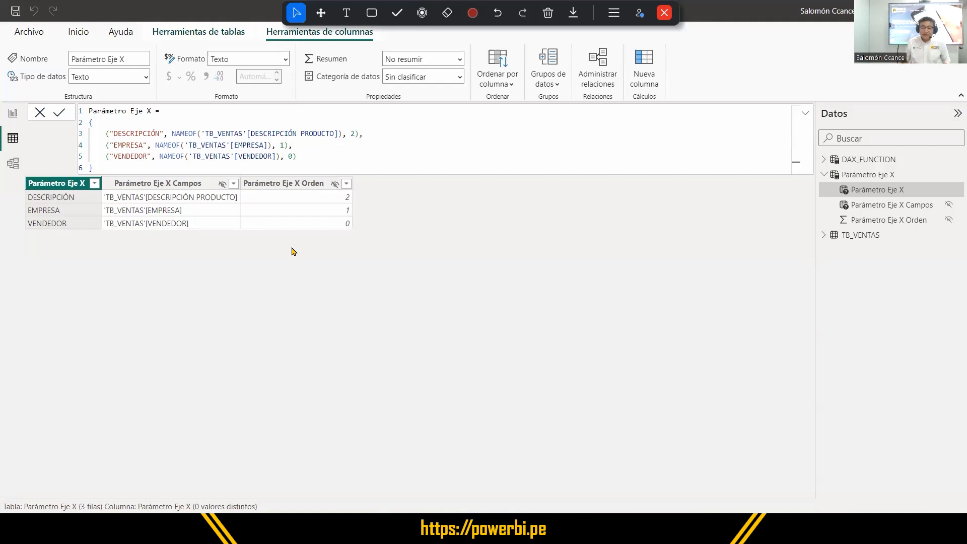
Expand the TB_VENTAS fields and start a fourth entry after the VENDEDOR row in the Parámetro Eje X formula.
click(823, 235)
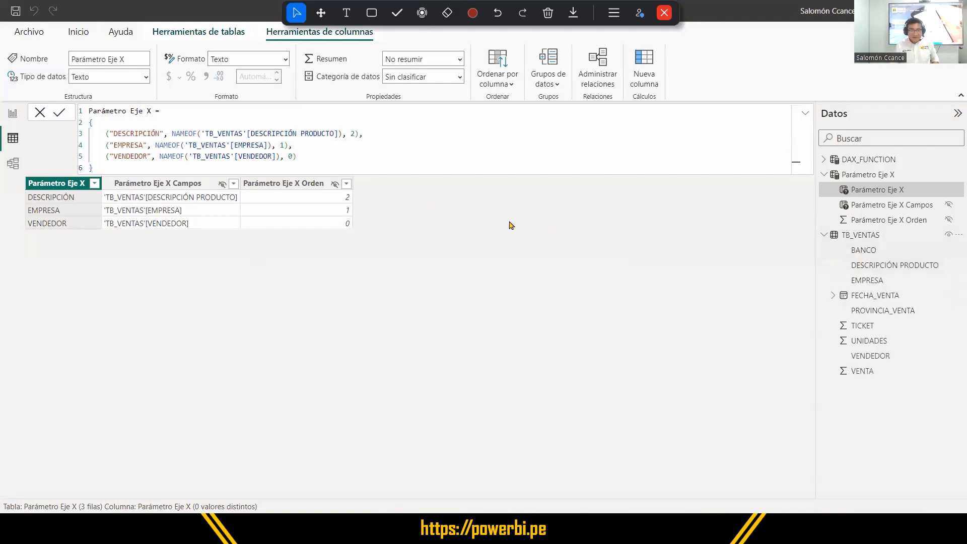
click(312, 156)
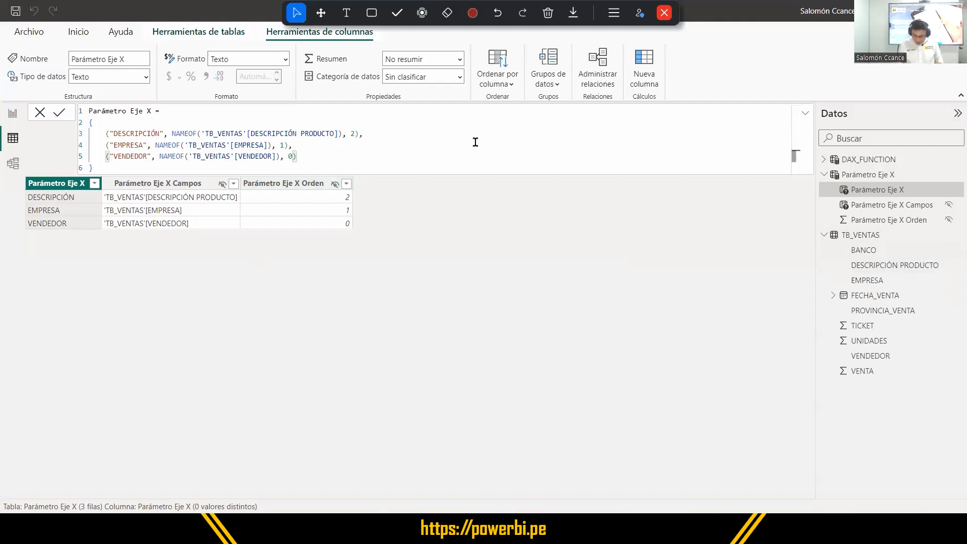
text(,)
key(Return)
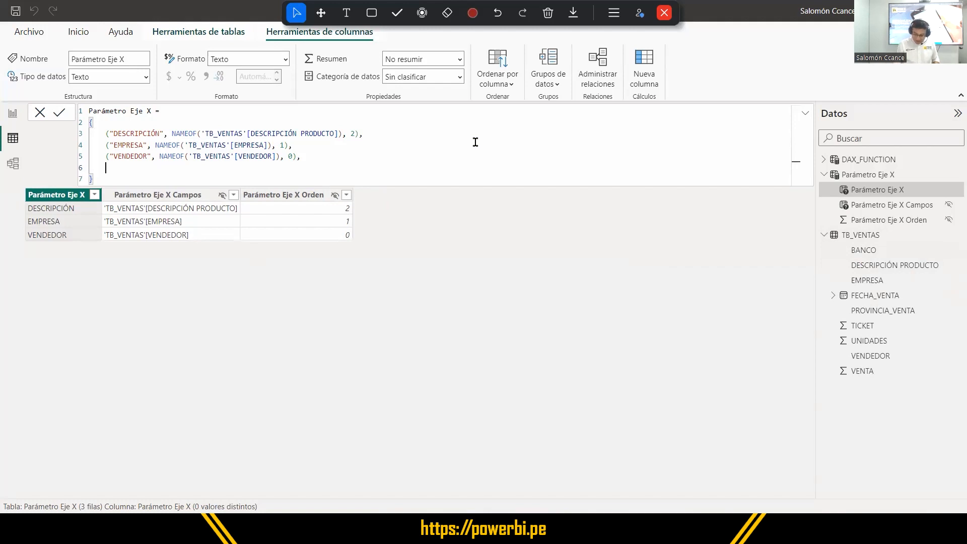
text(()
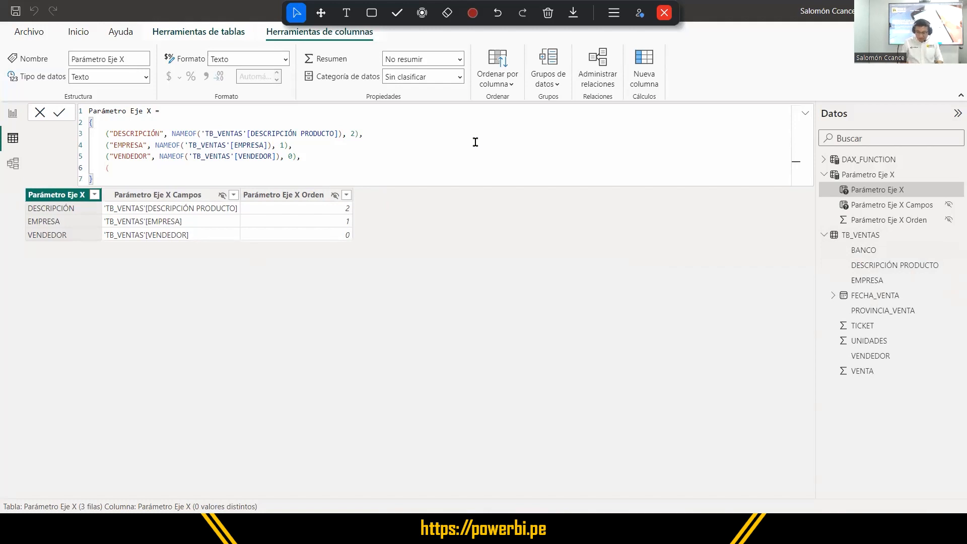
text(")
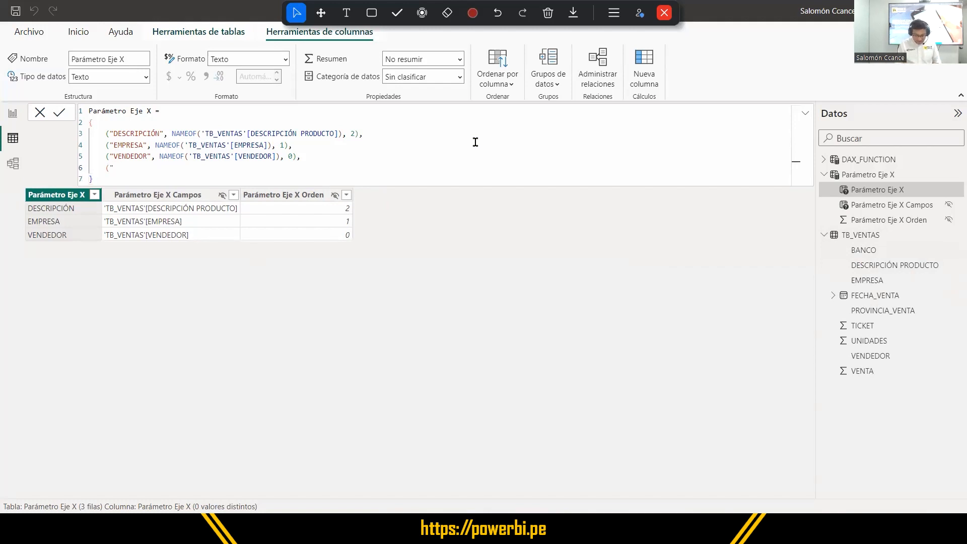
text(ban)
key(BackSpace)
key(BackSpace)
key(BackSpace)
key(Caps_Lock)
text(BA)
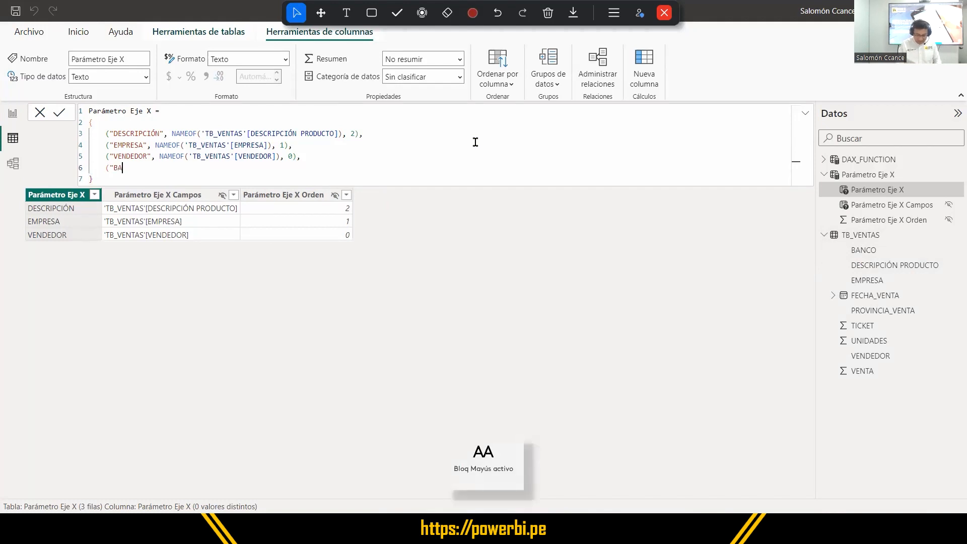
text(NCO")
key(BackSpace)
key(BackSpace)
key(BackSpace)
key(BackSpace)
key(BackSpace)
key(BackSpace)
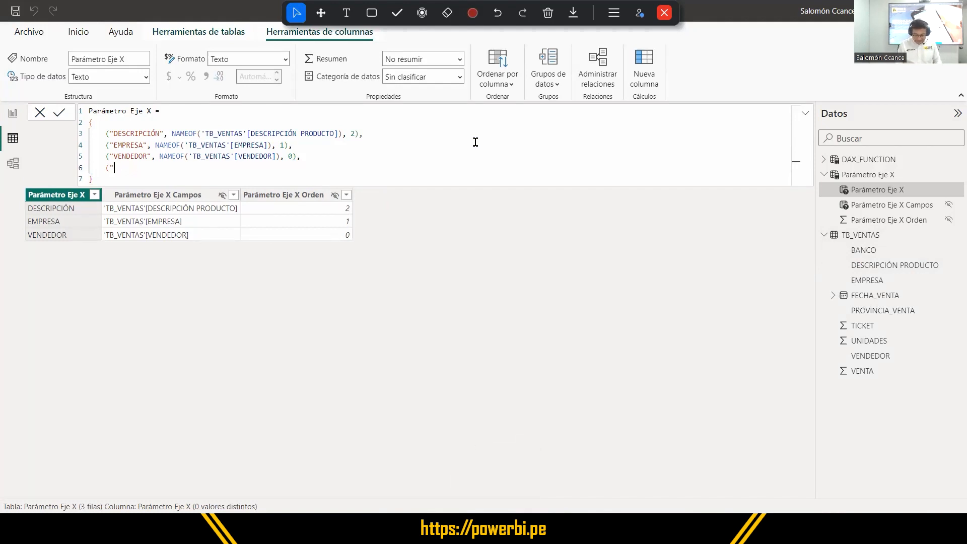
Label the fourth entry "ENTIDADES FINANCIERAS" and reference the TB_VENTAS[BANCO] column in it with NAMEOF.
text(ENTIDADES FINAN)
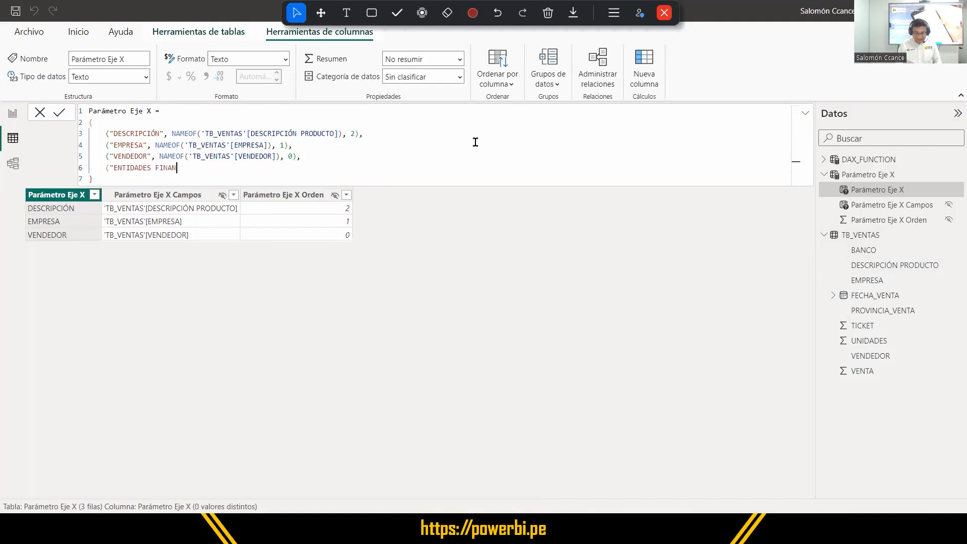
text(CIERA",)
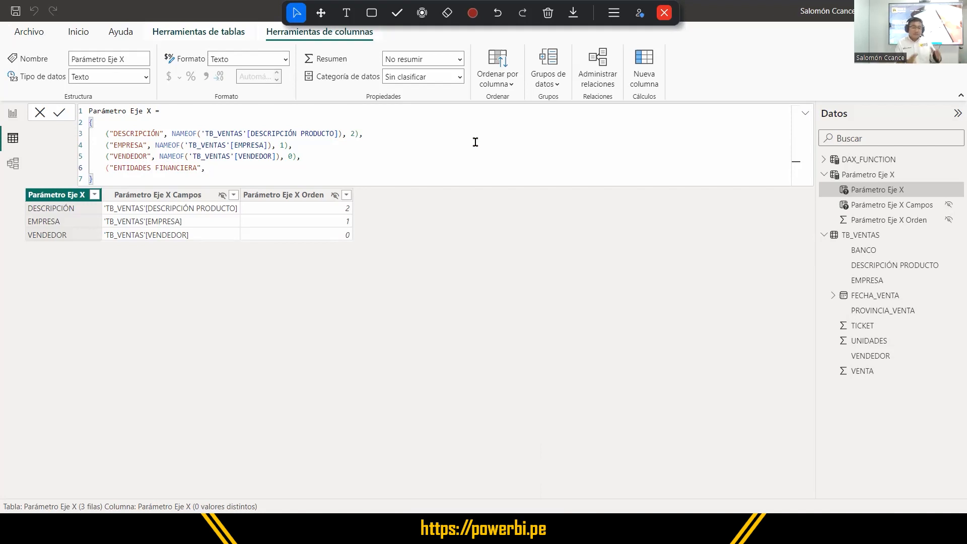
text(S",)
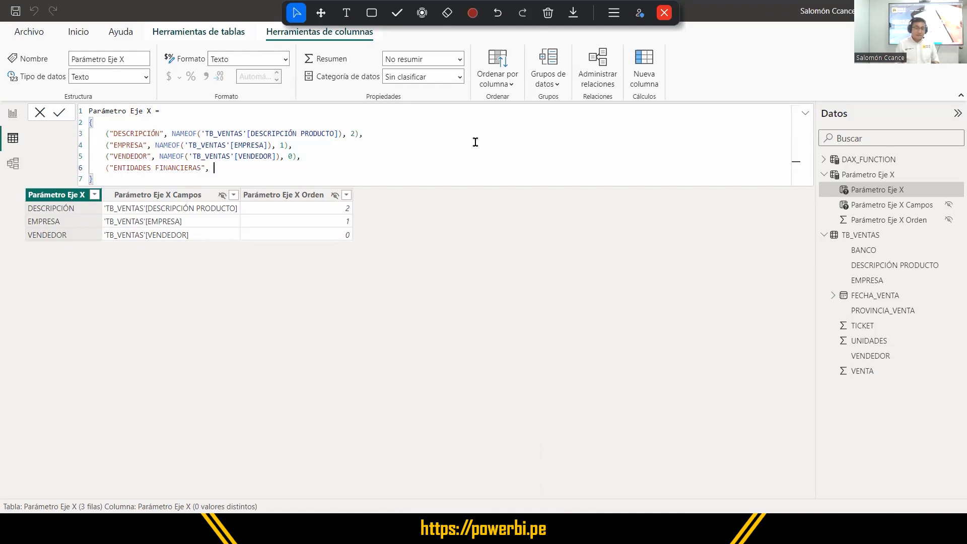
text( NAME)
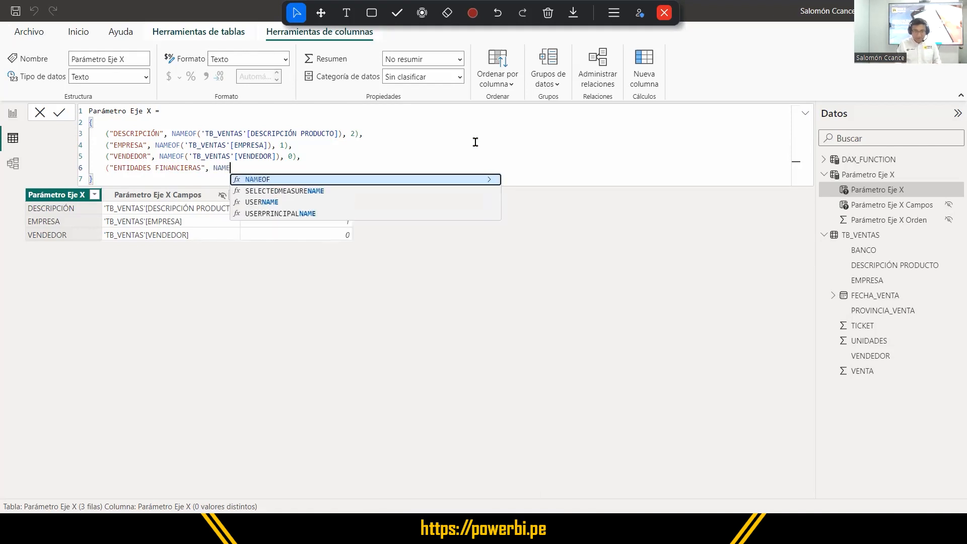
key(Tab)
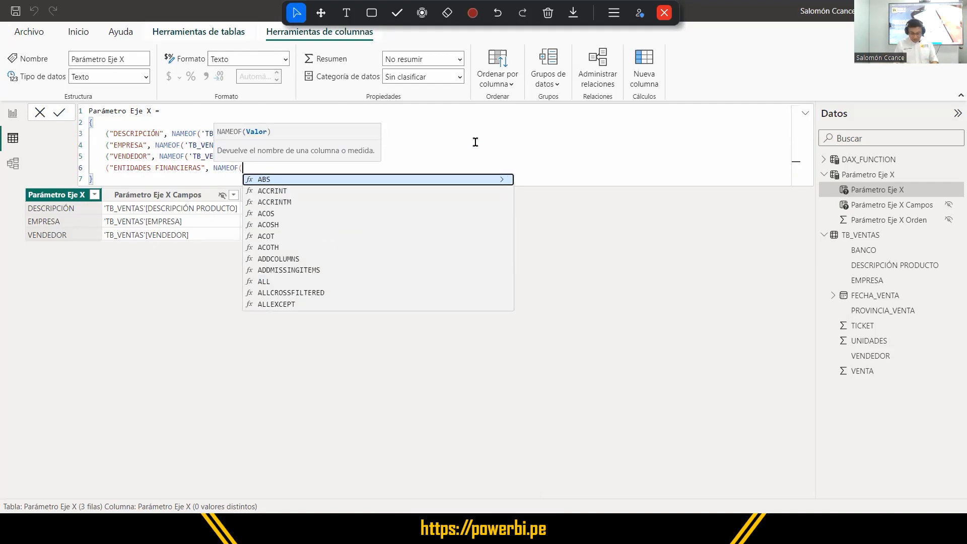
text(BANC)
key(Tab)
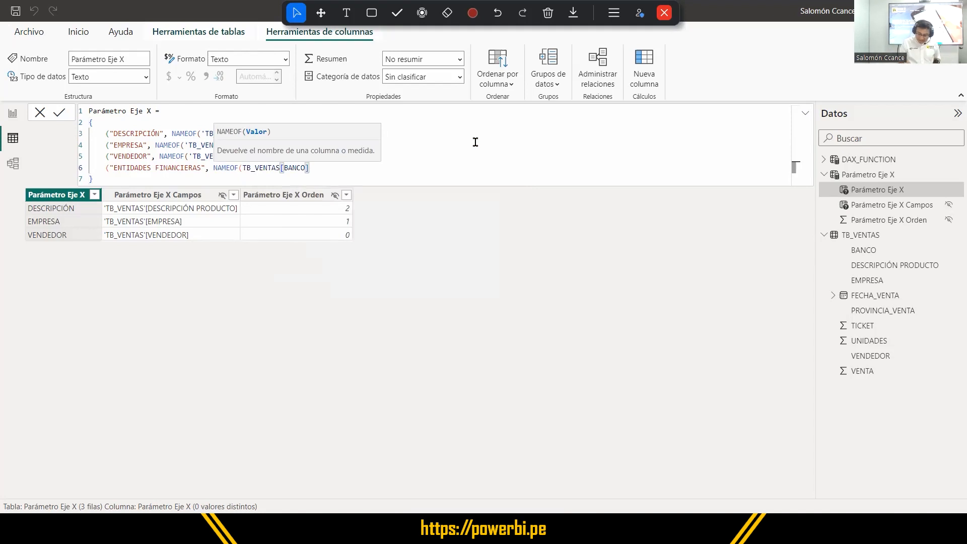
Close the NAMEOF call, give the ENTIDADES FINANCIERAS entry order index 3, and commit the Parámetro Eje X formula.
text())
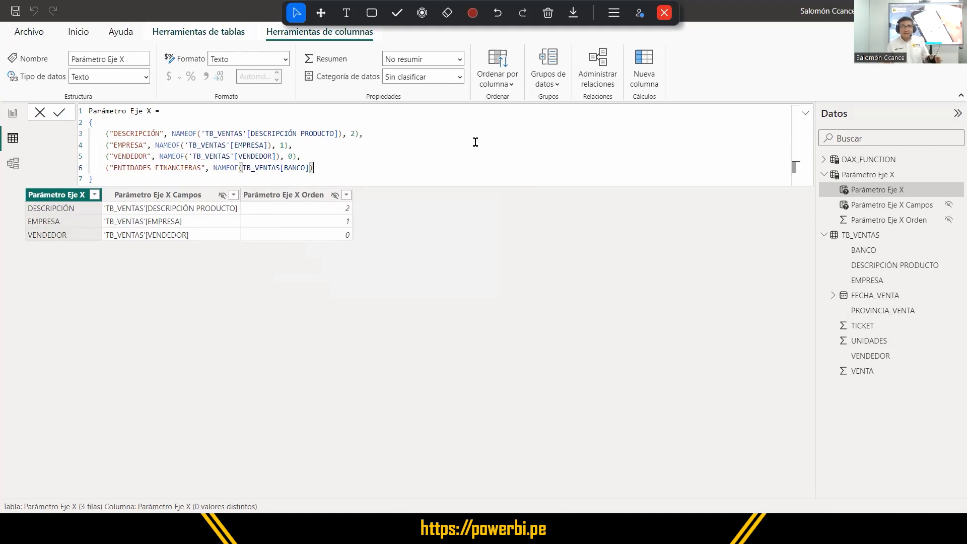
text(,)
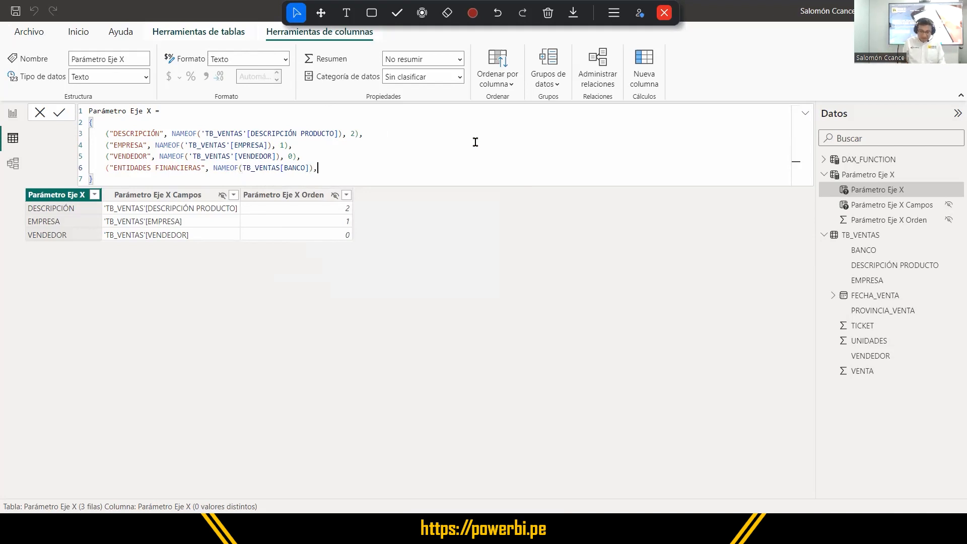
text(3))
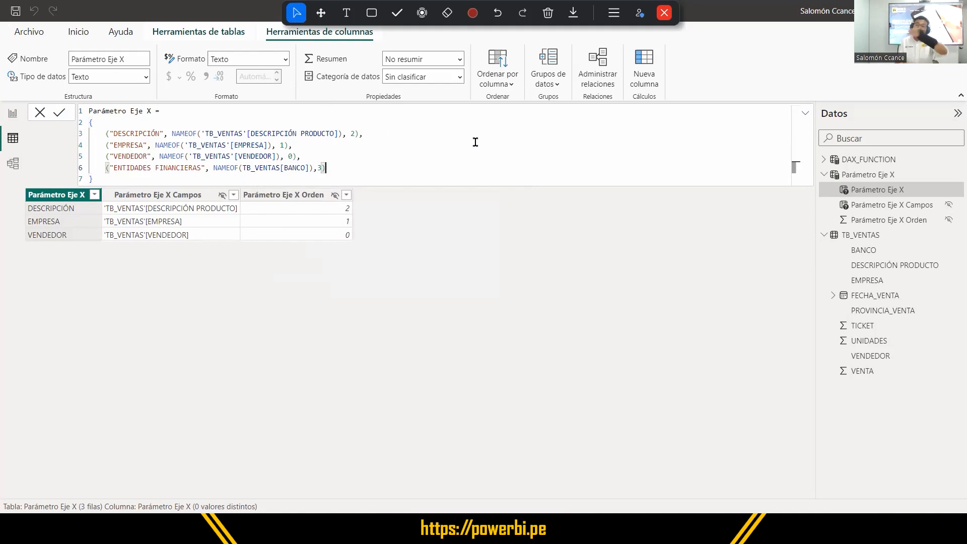
click(372, 177)
key(Return)
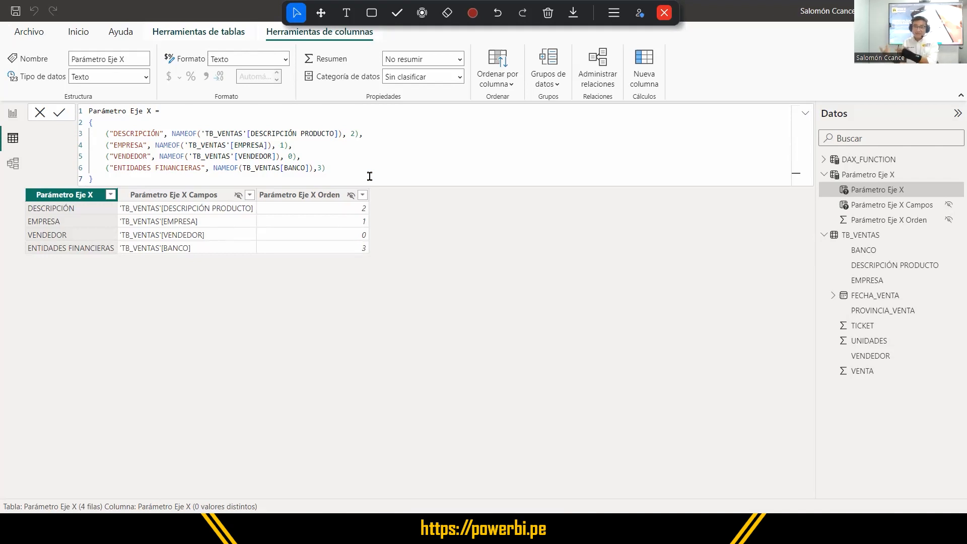
Return to the report and test the slicer with ENTIDADES FINANCIERAS, DESCRIPCIÓN and VENDEDOR, and clear the selection.
click(12, 113)
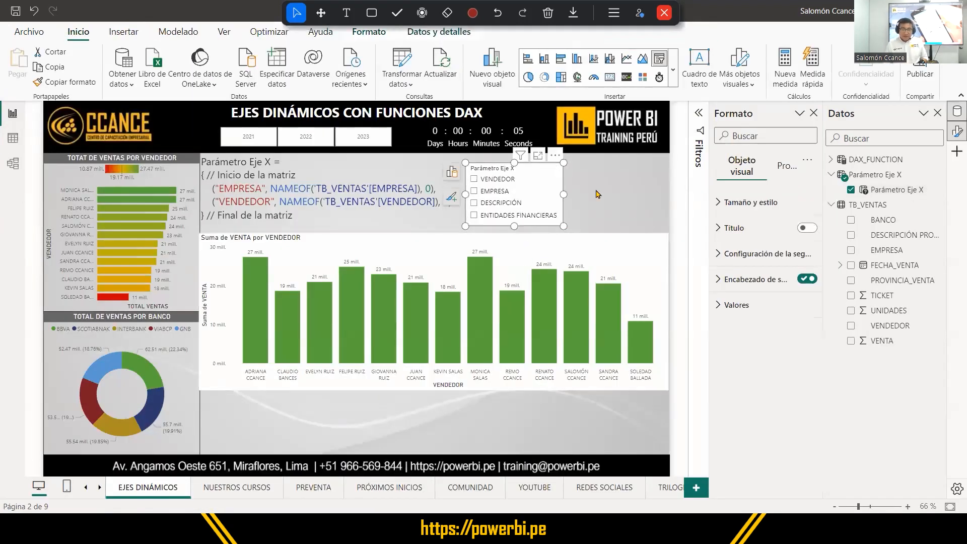
click(474, 215)
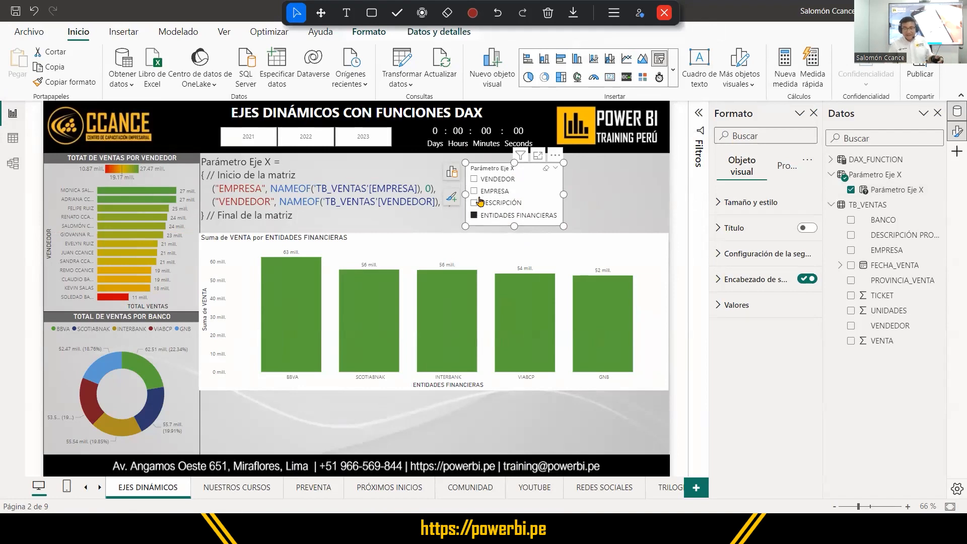
click(479, 203)
click(490, 179)
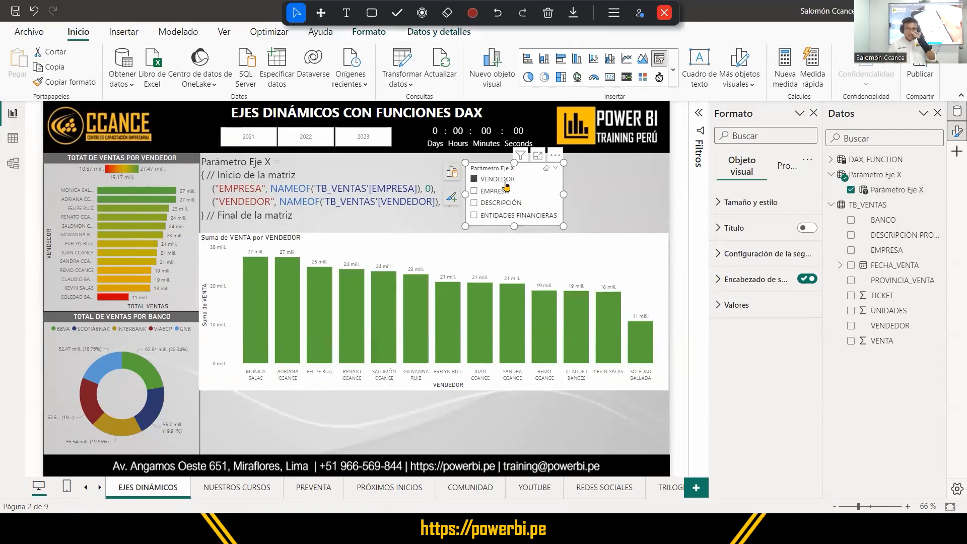
click(534, 182)
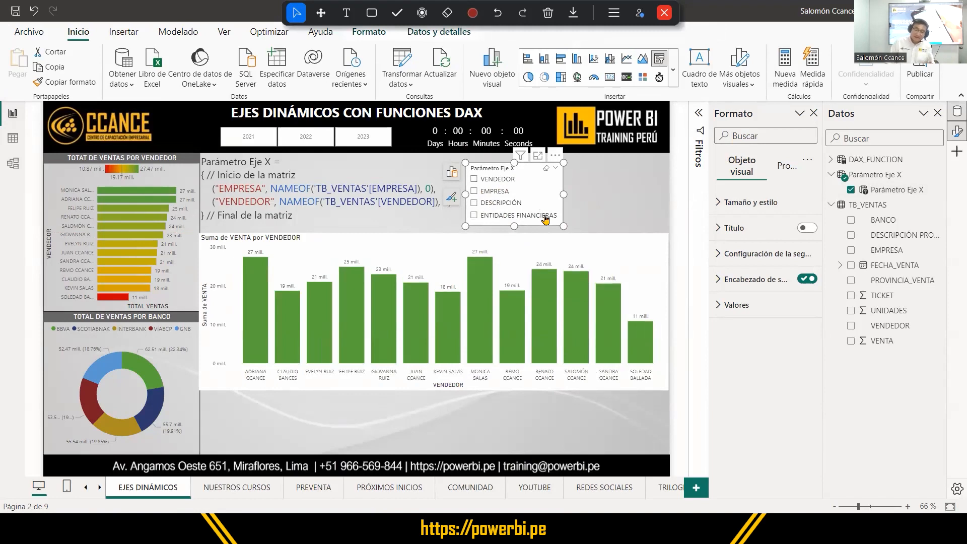
Change the ENTIDADES FINANCIERAS label to "BANCOS" in the Parámetro Eje X formula and commit it.
click(874, 190)
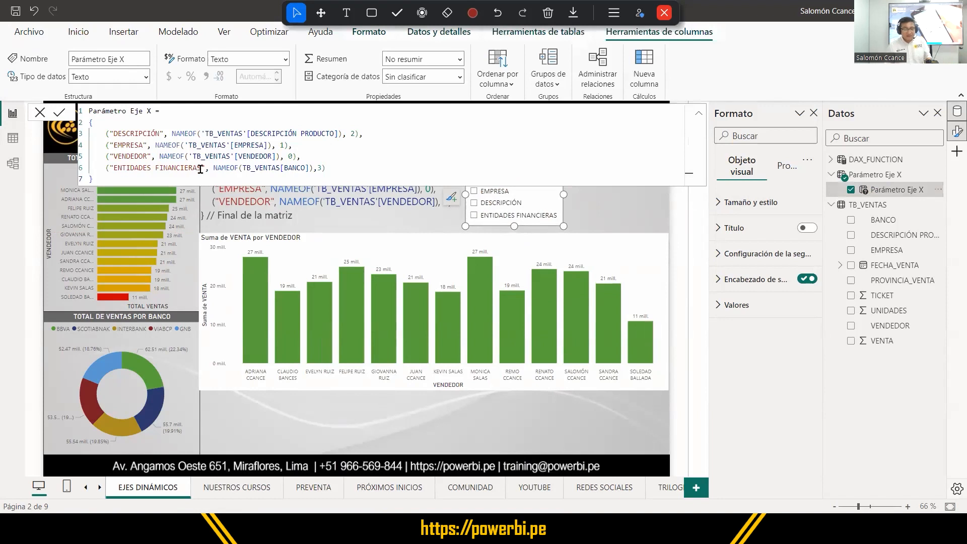
click(201, 168)
key(BackSpace)
key(BackSpace)
key(BackSpace)
key(BackSpace)
key(BackSpace)
key(BackSpace)
key(BackSpace)
key(BackSpace)
key(BackSpace)
key(BackSpace)
key(BackSpace)
key(BackSpace)
key(BackSpace)
key(BackSpace)
key(BackSpace)
key(BackSpace)
key(BackSpace)
key(BackSpace)
key(BackSpace)
key(BackSpace)
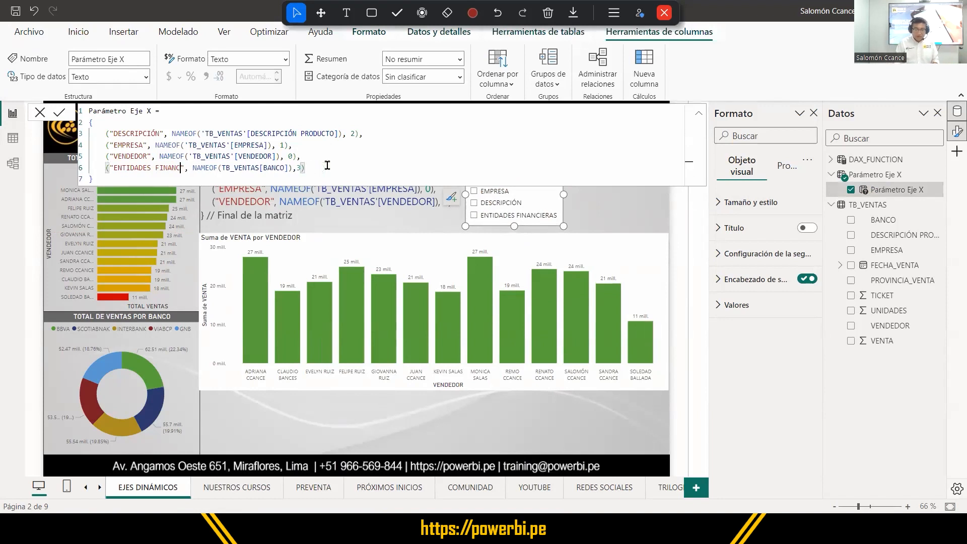
text(BANCOS)
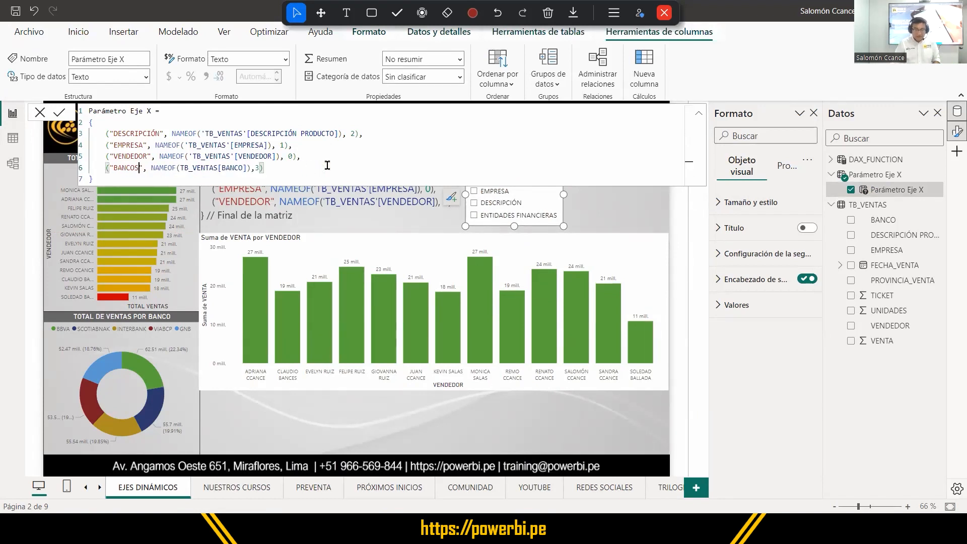
click(60, 115)
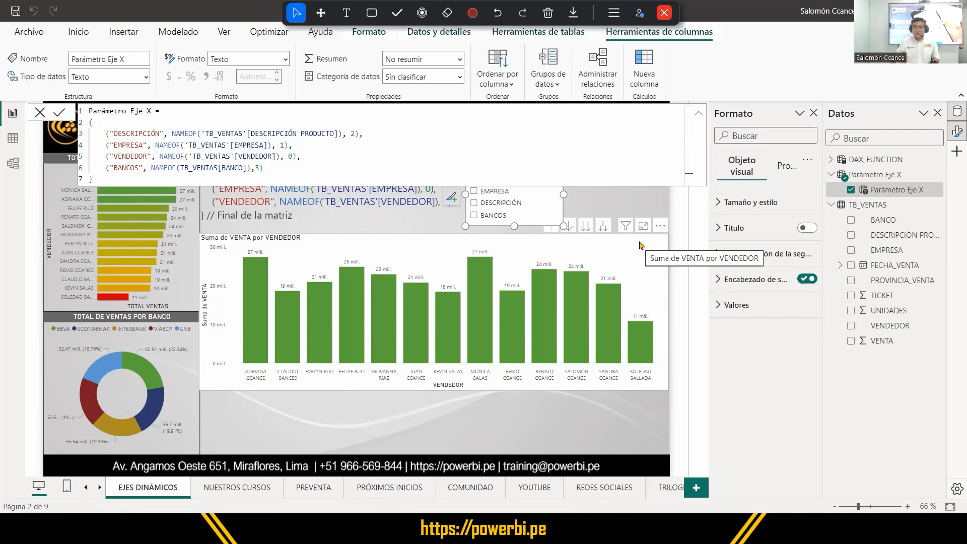
Examine the full gallery of visual types down to the table and matrix group, and leave nothing selected on the page.
click(70, 33)
click(676, 71)
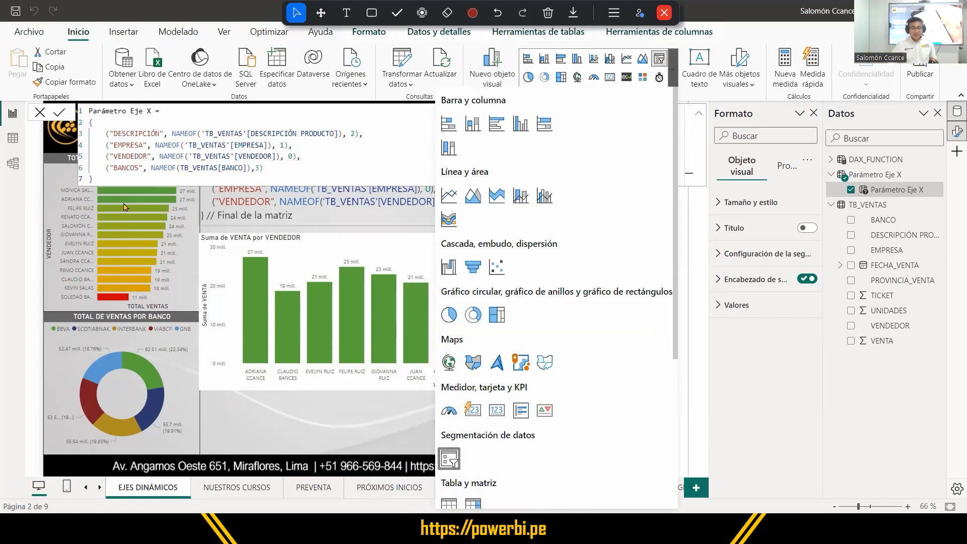
click(60, 179)
click(60, 179)
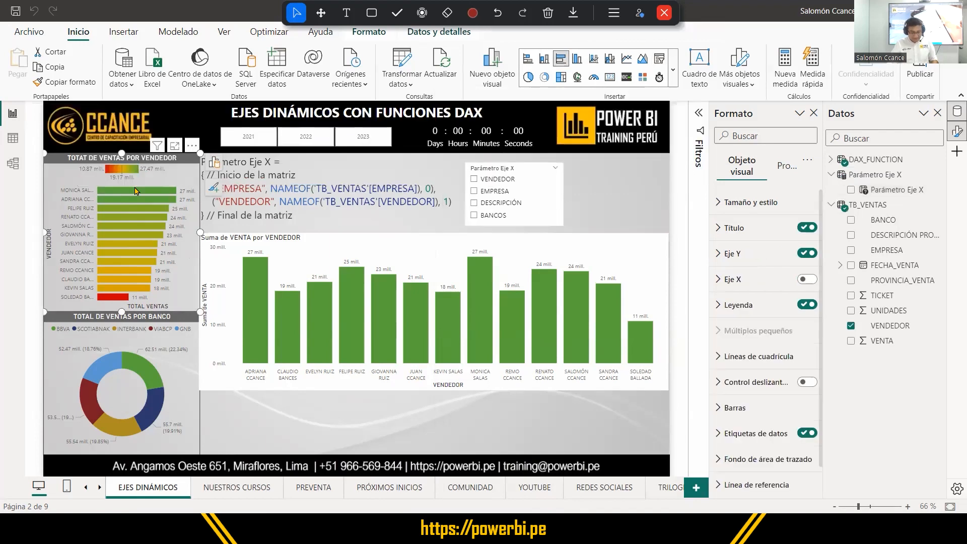
click(514, 170)
click(60, 180)
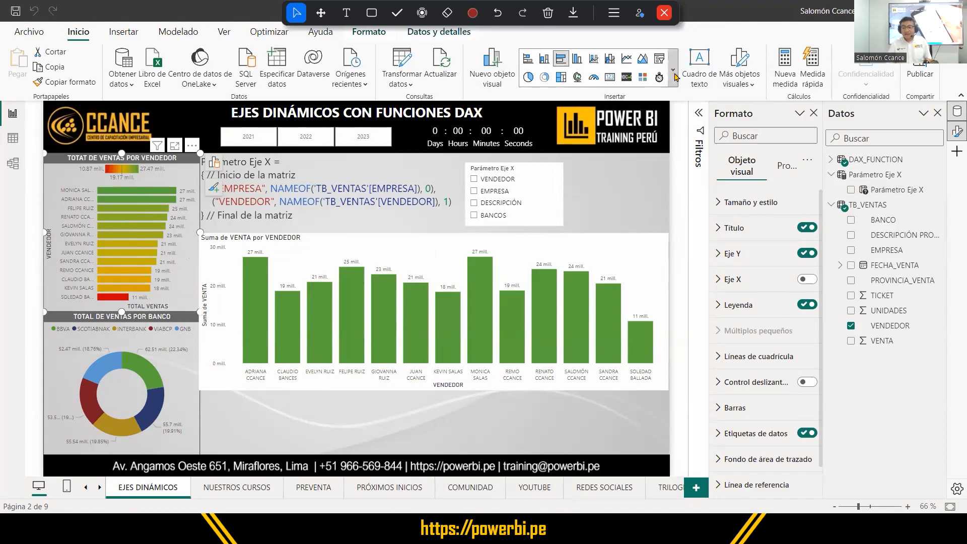
click(675, 77)
scroll(545, 293, down, 5)
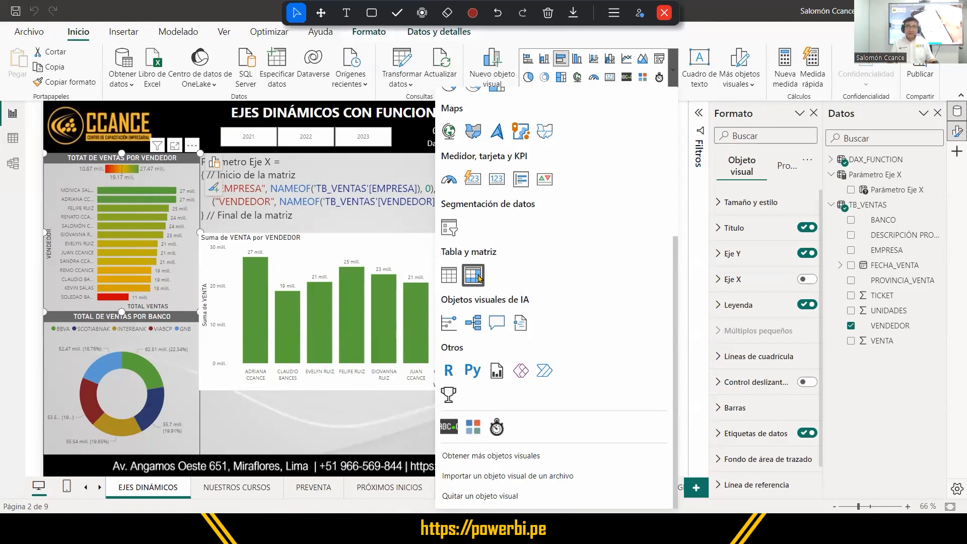
click(637, 210)
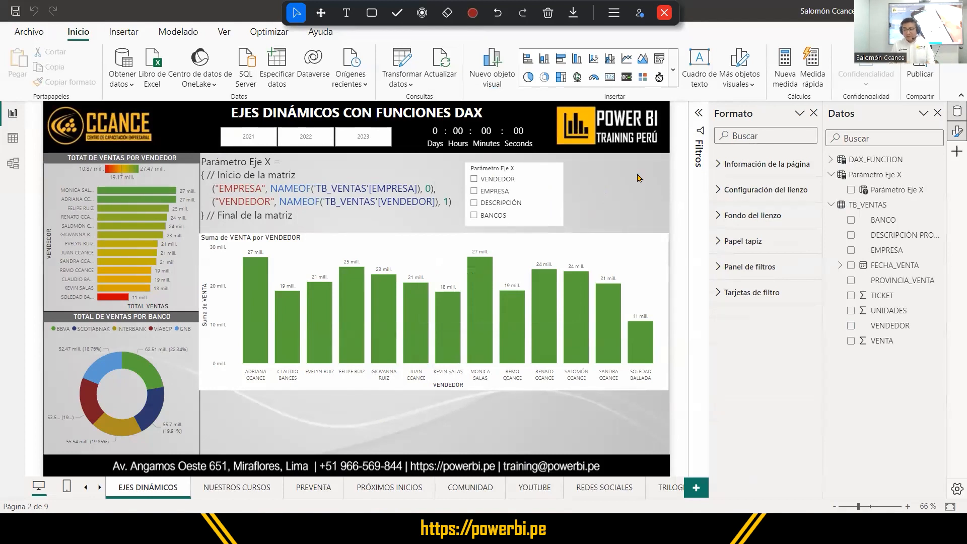
Expand the DAX_FUNCTION table and examine the TOTAL VENTAS measure's formula alongside the VENTA column of TB_VENTAS.
click(831, 159)
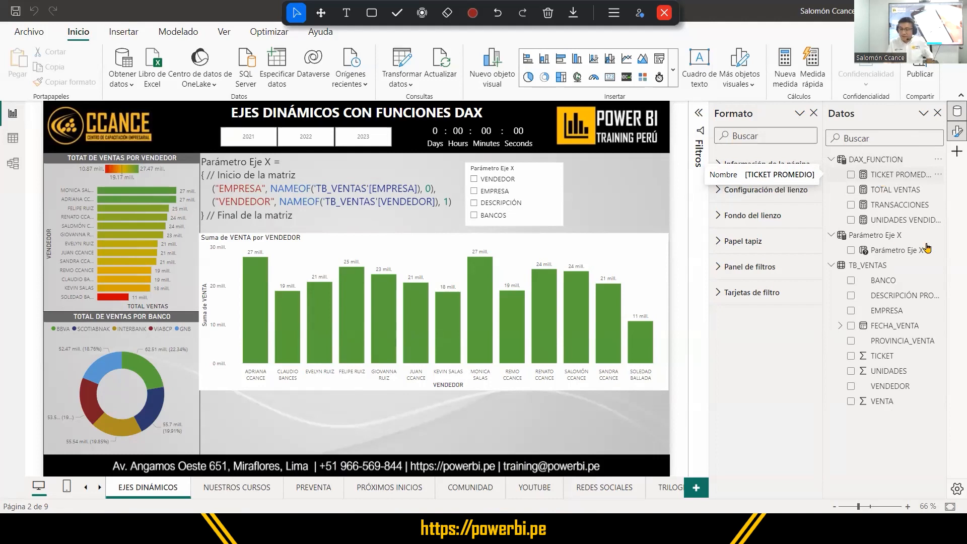
click(895, 190)
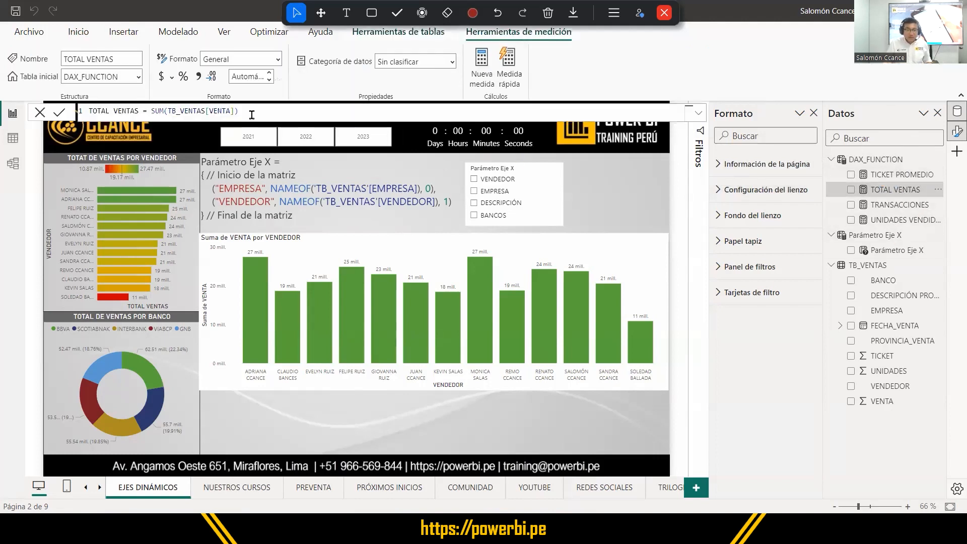
drag(241, 111, 80, 108)
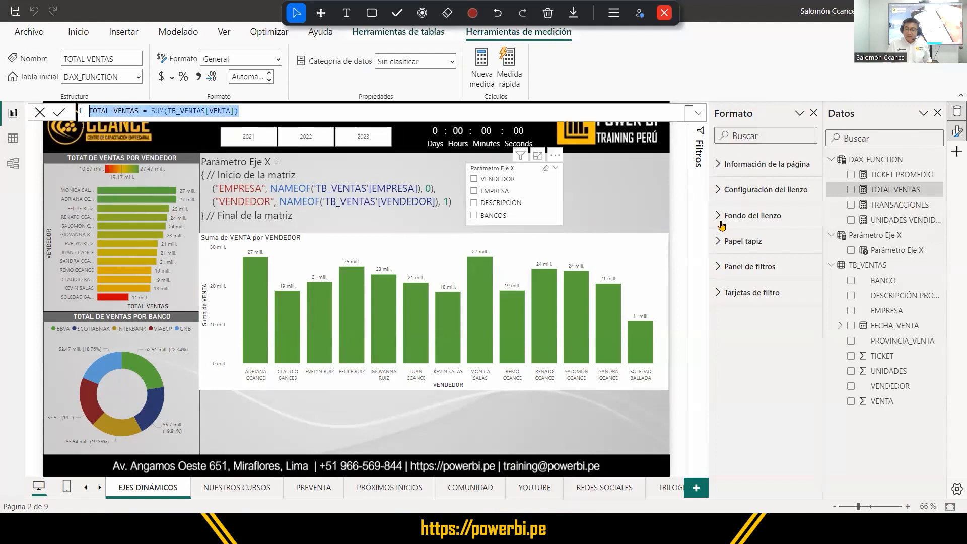
click(887, 402)
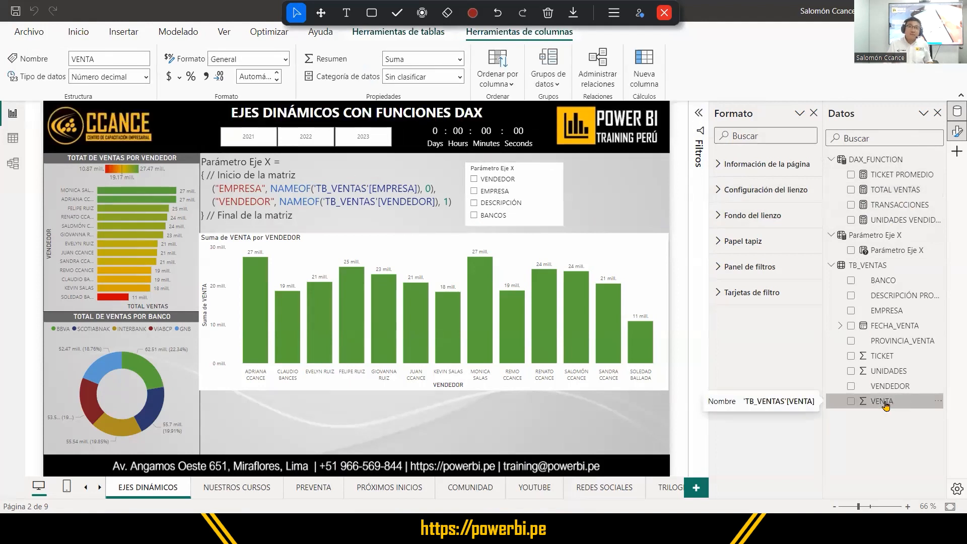
click(885, 406)
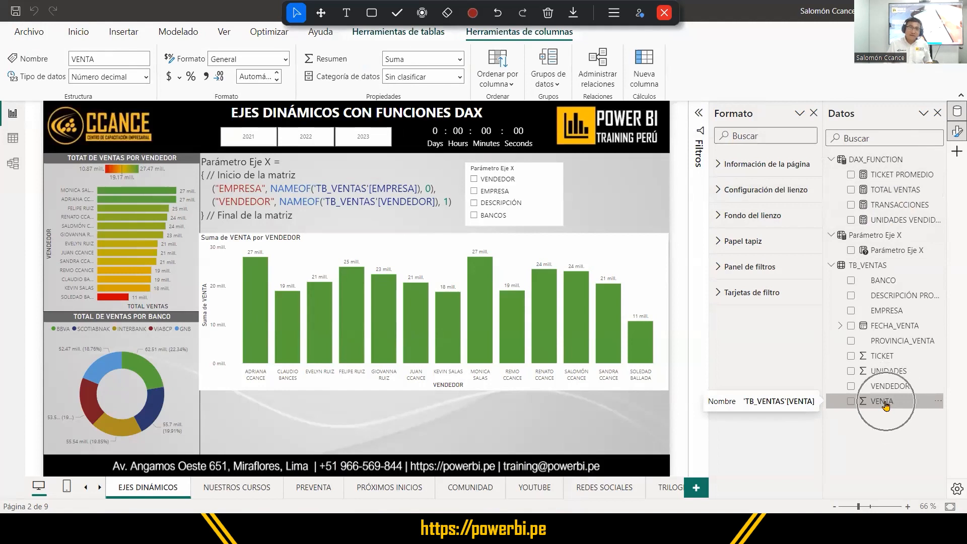
click(894, 190)
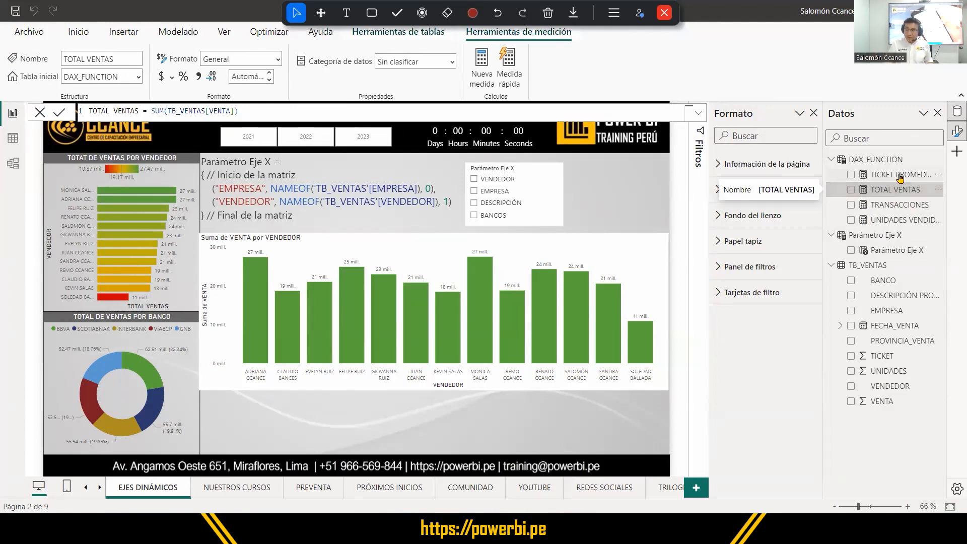
Review the formulas of the TICKET PROMEDIO, TRANSACCIONES and UNIDADES VENDIDAS measures.
click(899, 176)
key(Down)
key(Down)
key(Down)
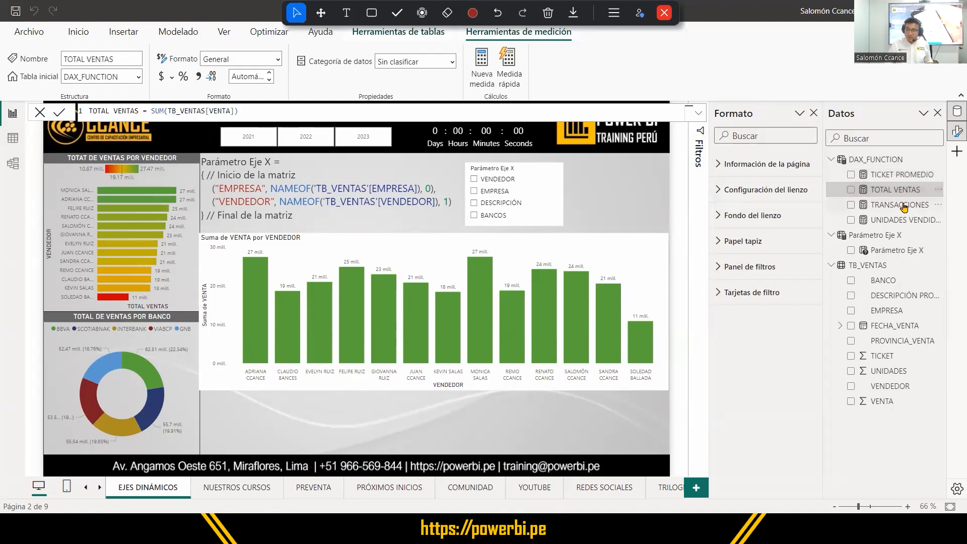
click(895, 176)
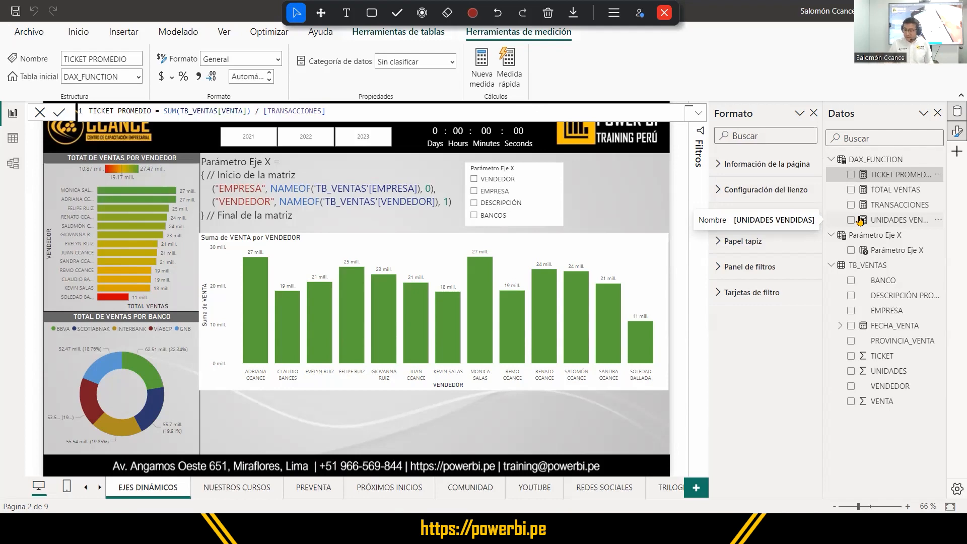
Start a new field parameter and name it "Parámetro Eje Y".
click(593, 216)
click(178, 31)
click(279, 75)
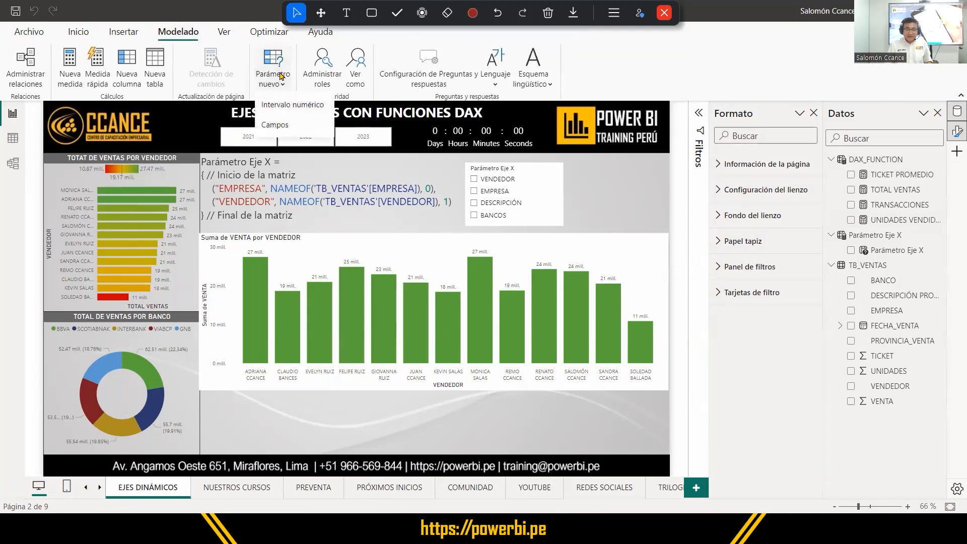
click(278, 126)
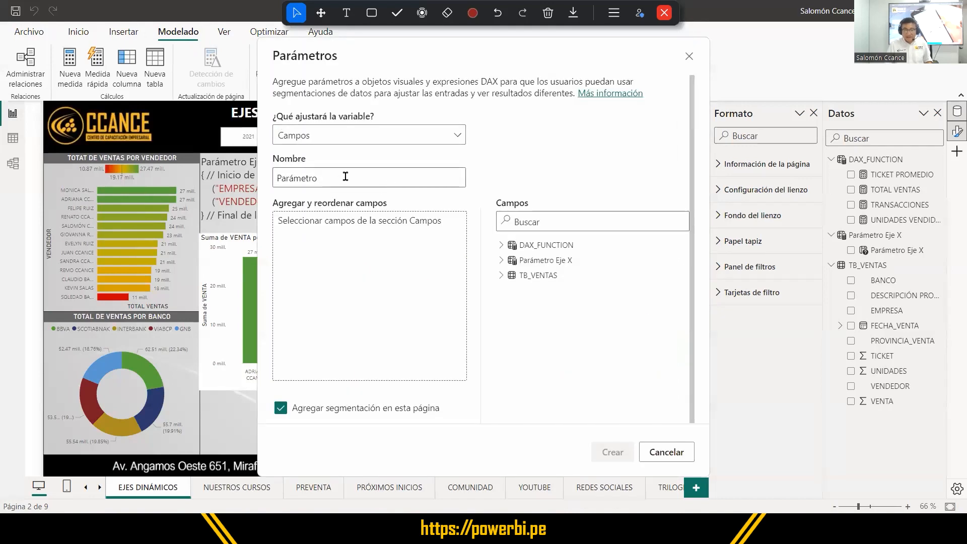
click(340, 176)
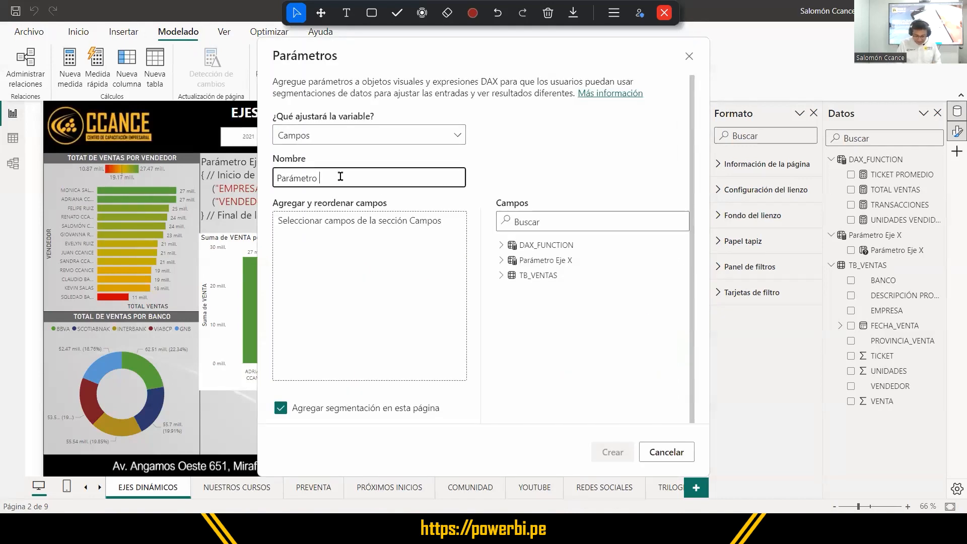
text(eJE)
key(BackSpace)
key(BackSpace)
key(BackSpace)
key(BackSpace)
text(Eje Y)
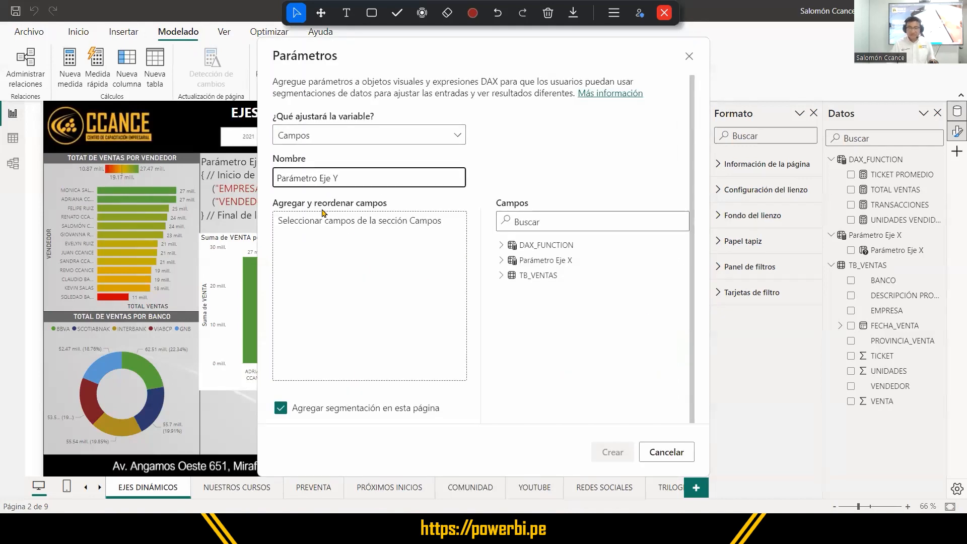
Add TICKET PROMEDIO, TOTAL VENTAS, TRANSACCIONES and UNIDADES VENDIDAS from DAX_FUNCTION to the parameter and create it with a slicer on the page.
click(502, 246)
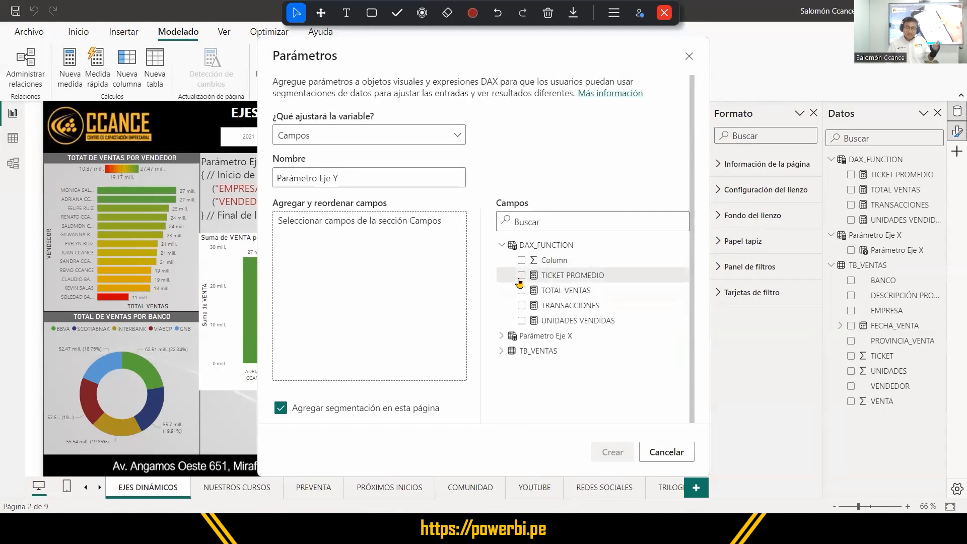
click(521, 276)
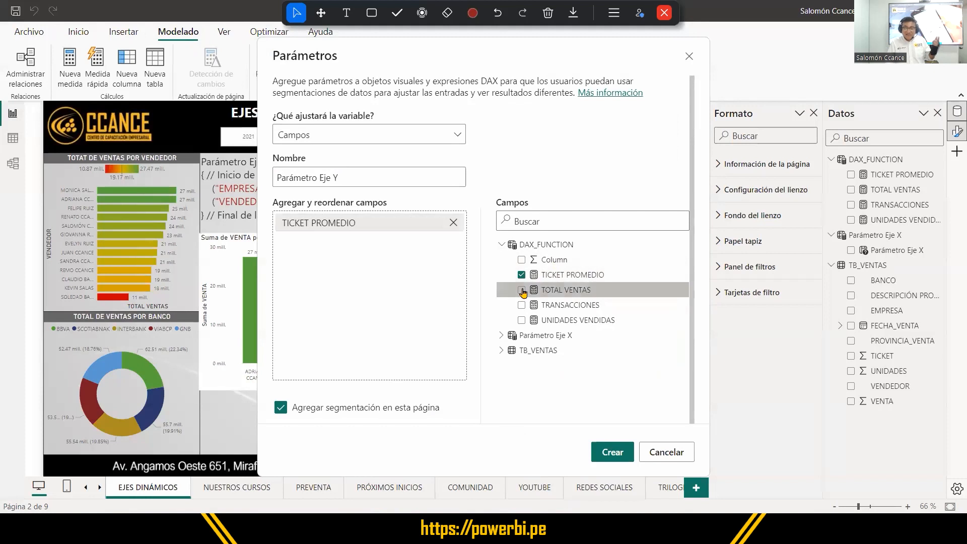
click(521, 290)
click(521, 305)
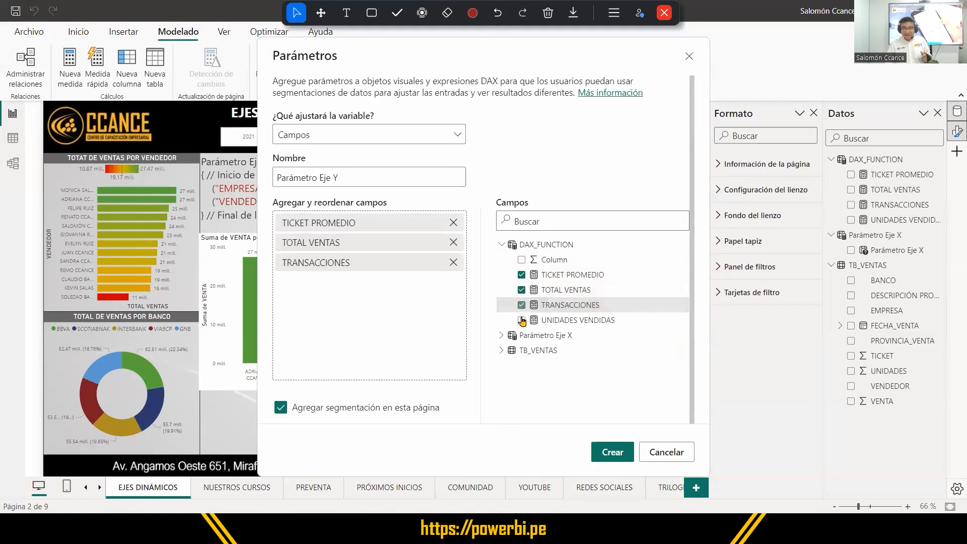
click(521, 320)
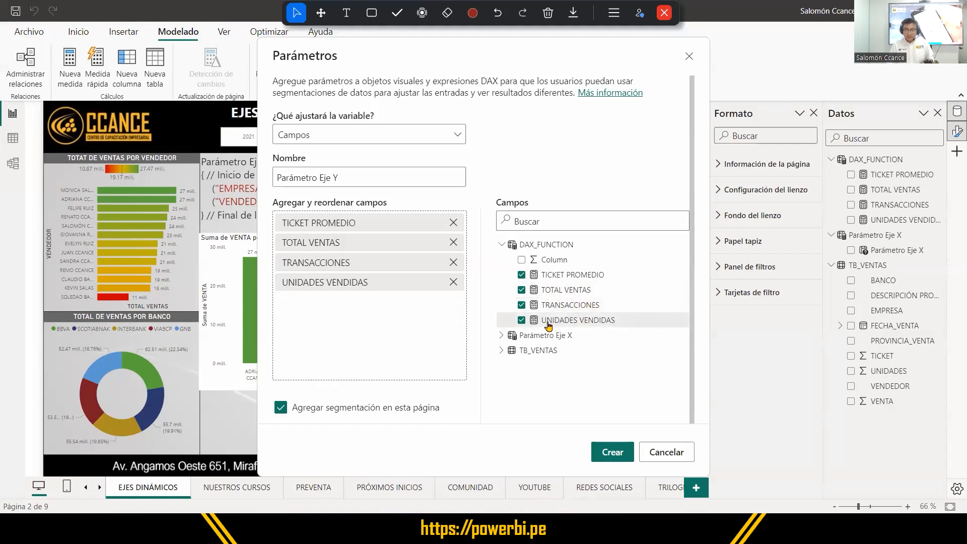
click(606, 453)
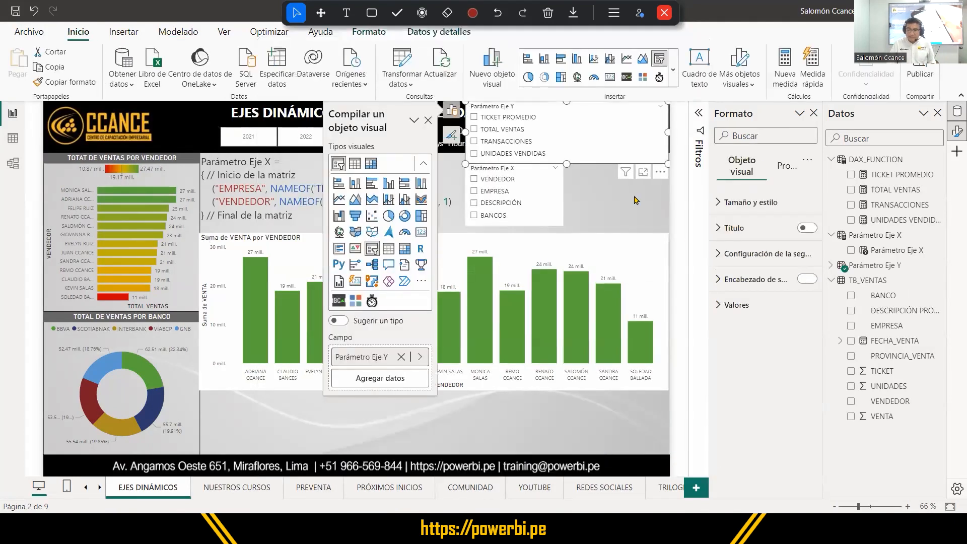
Shrink the Parámetro Eje Y slicer, place it beside the Parámetro Eje X slicer, and try its TOTAL VENTAS and UNIDADES VENDIDAS options.
drag(466, 164, 608, 224)
drag(619, 161, 616, 193)
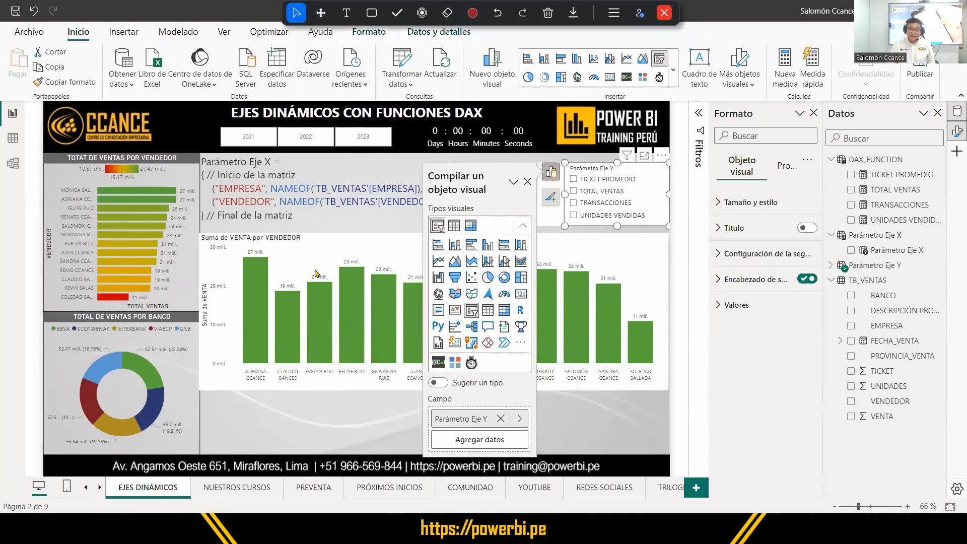
click(698, 228)
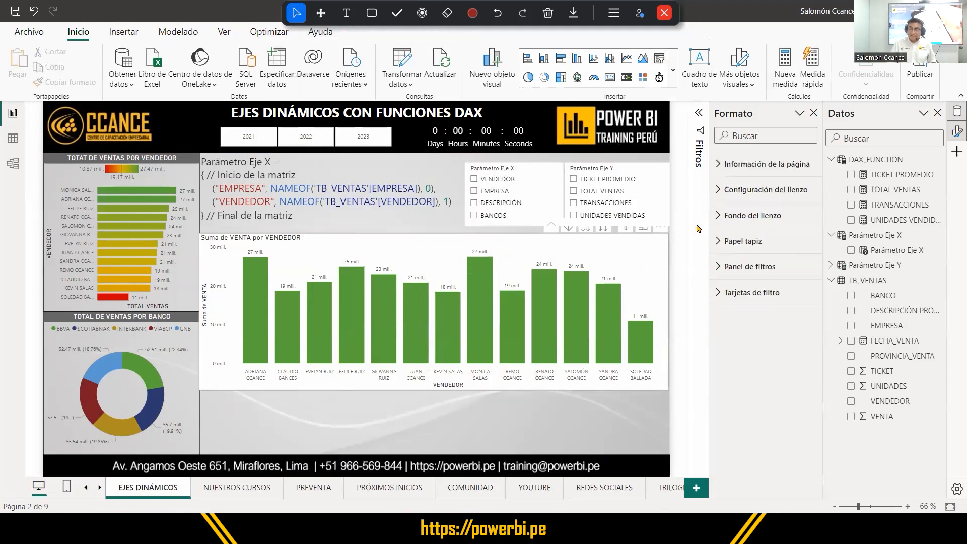
click(591, 191)
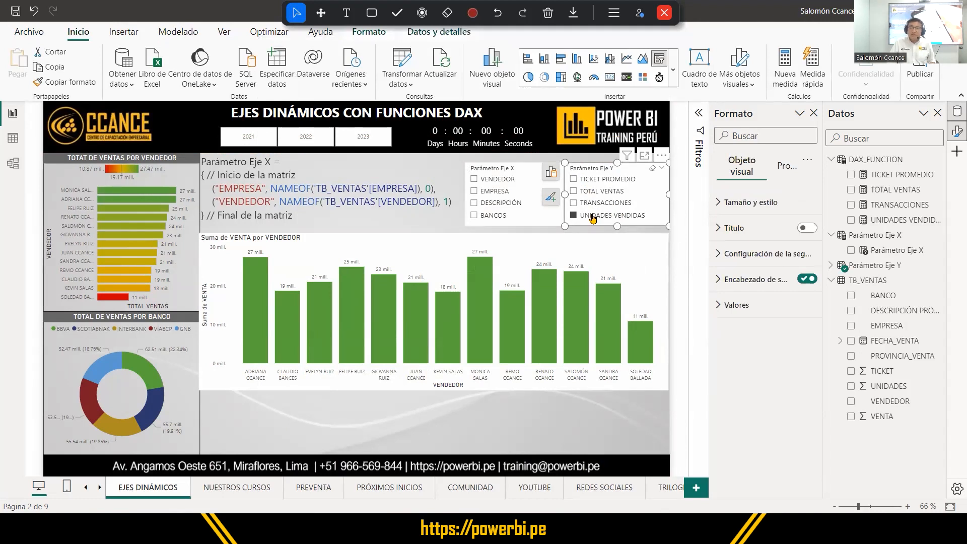
click(593, 216)
Open the column chart's field settings and outline the chart and its Eje Y field area with red annotation rectangles.
click(368, 243)
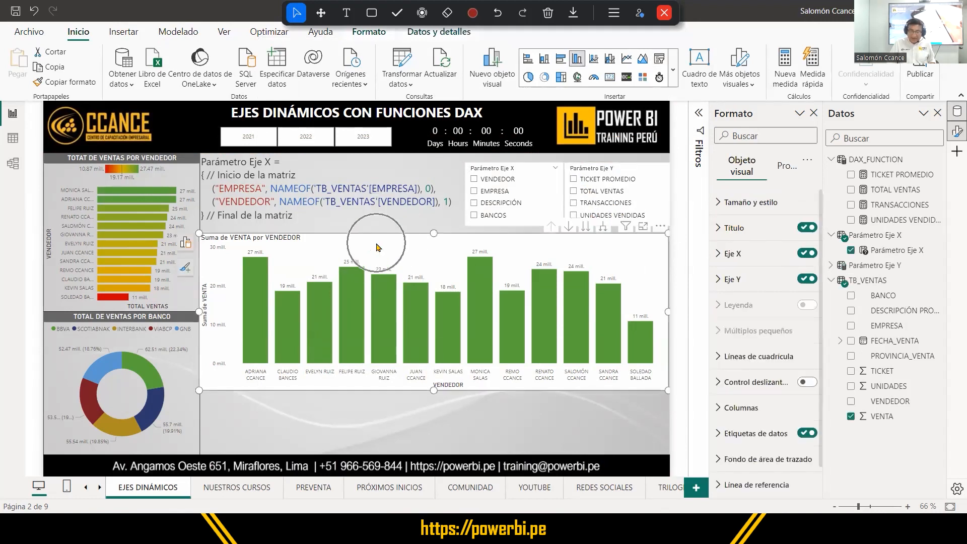
click(186, 244)
scroll(131, 385, down, 3)
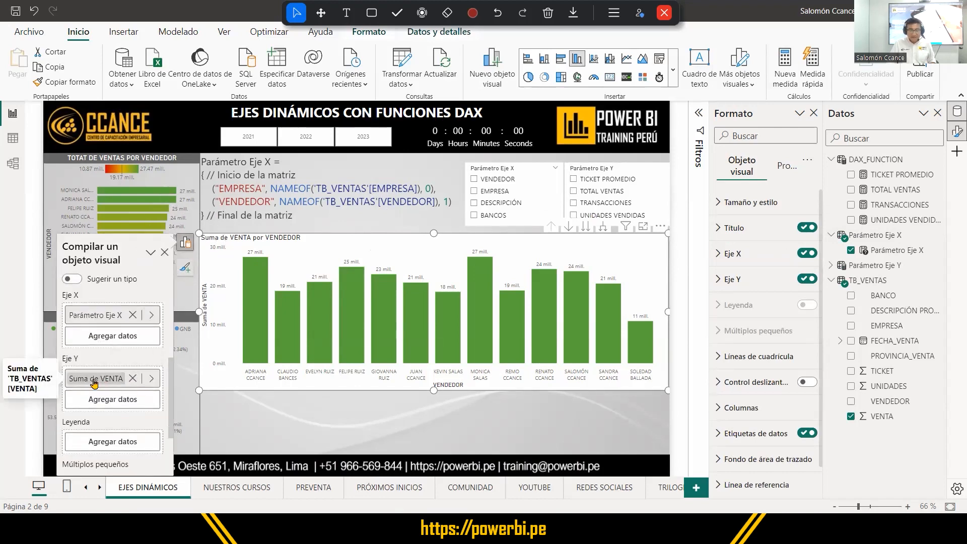
click(371, 13)
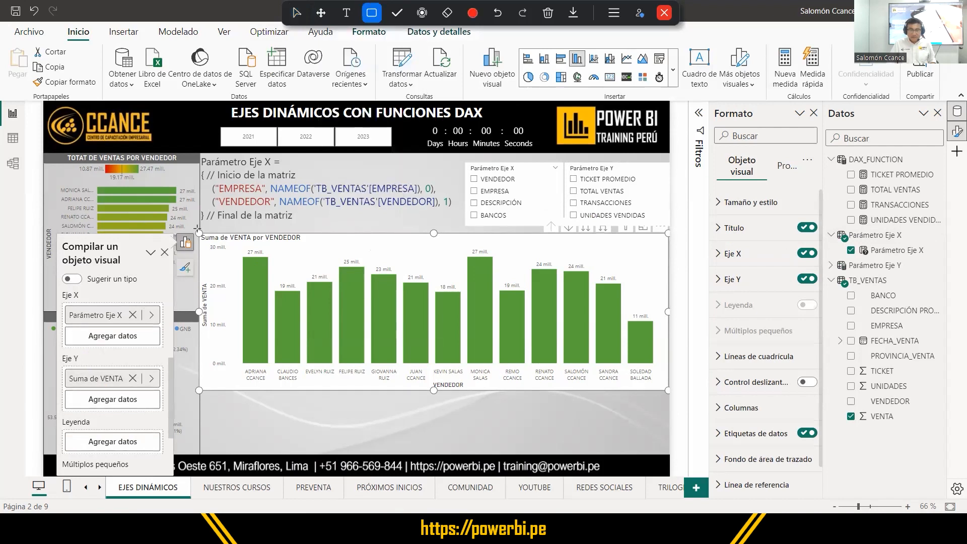
mouse_move(197, 229)
mouse_down()
mouse_move(573, 394)
mouse_move(668, 394)
mouse_up()
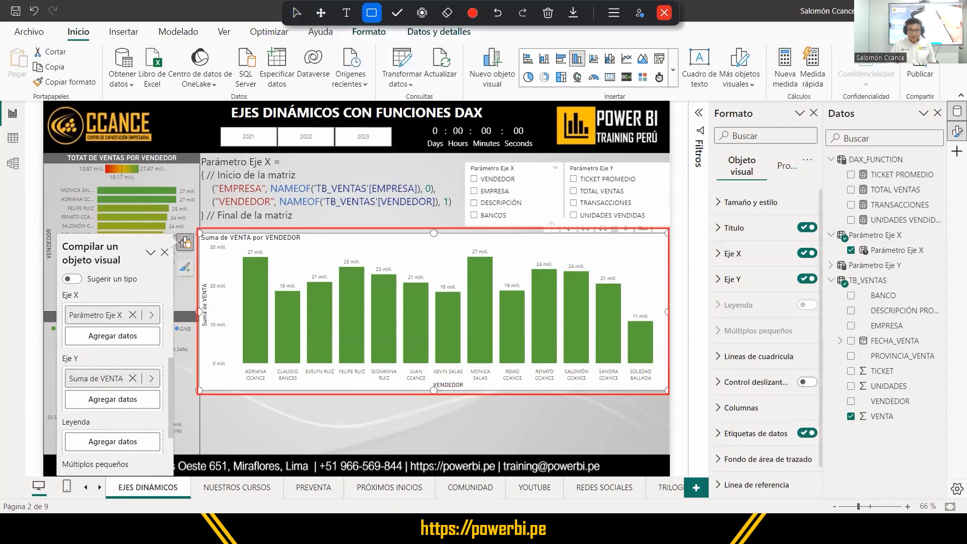
drag(59, 350, 168, 411)
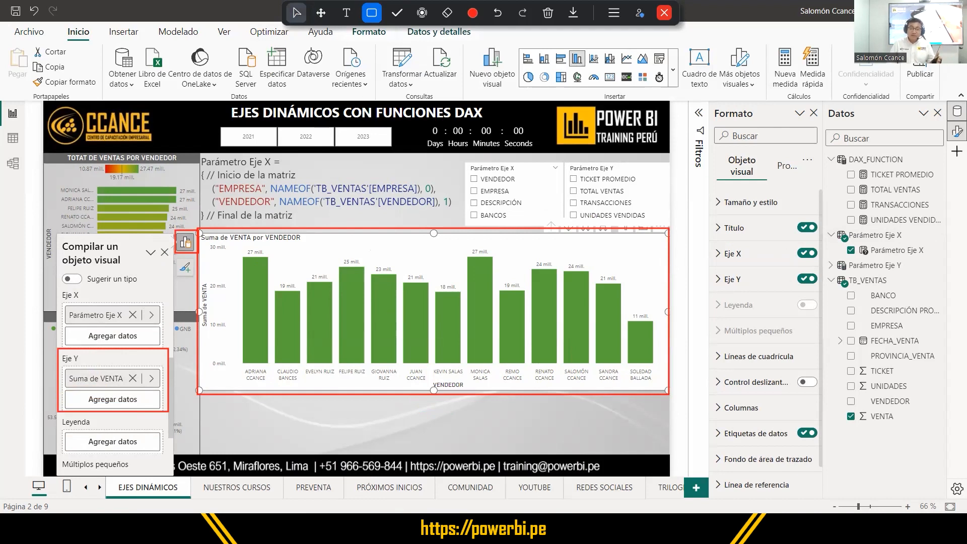
click(296, 12)
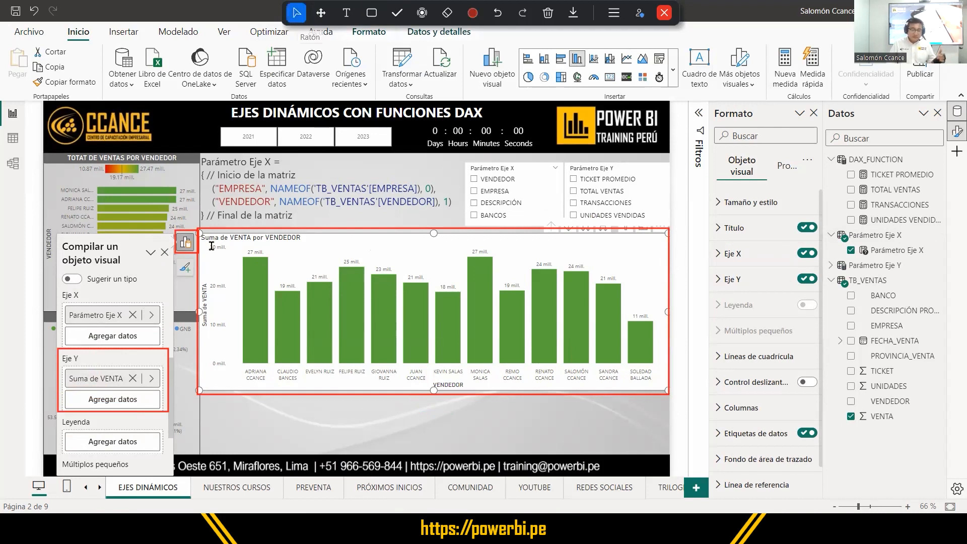
Replace Suma de VENTA with Parámetro Eje Y on the chart's Y axis, and stretch the chart down to the page footer.
click(133, 378)
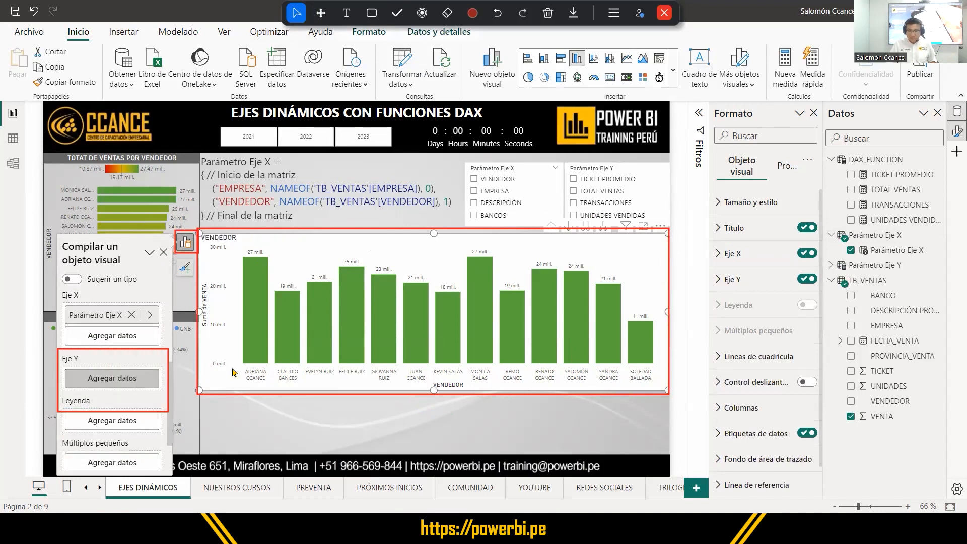
click(831, 266)
click(892, 283)
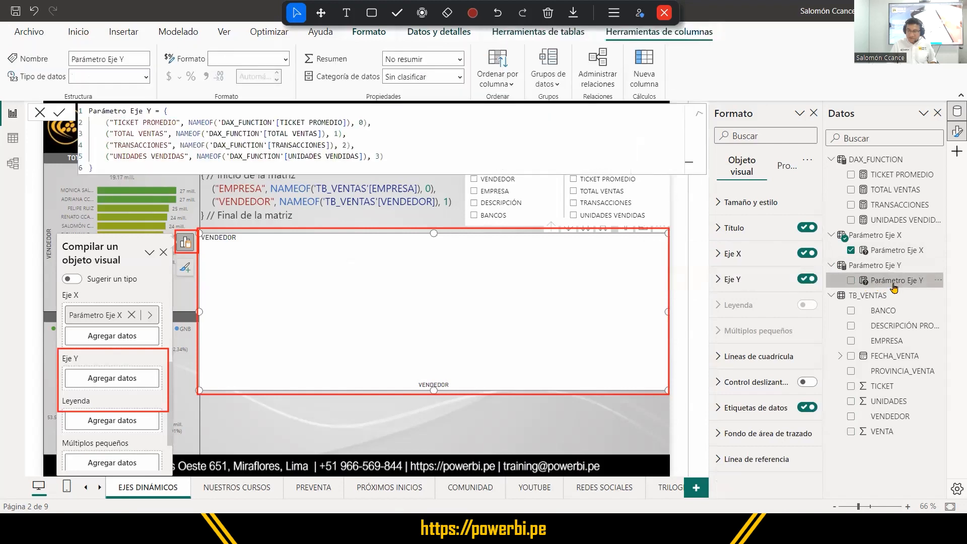
drag(894, 286, 135, 384)
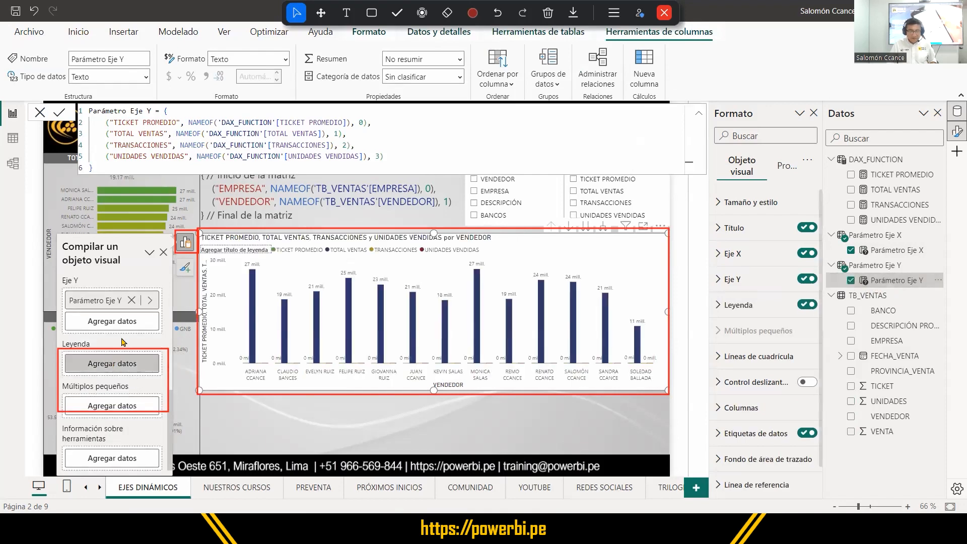
scroll(128, 330, up, 4)
scroll(130, 336, down, 1)
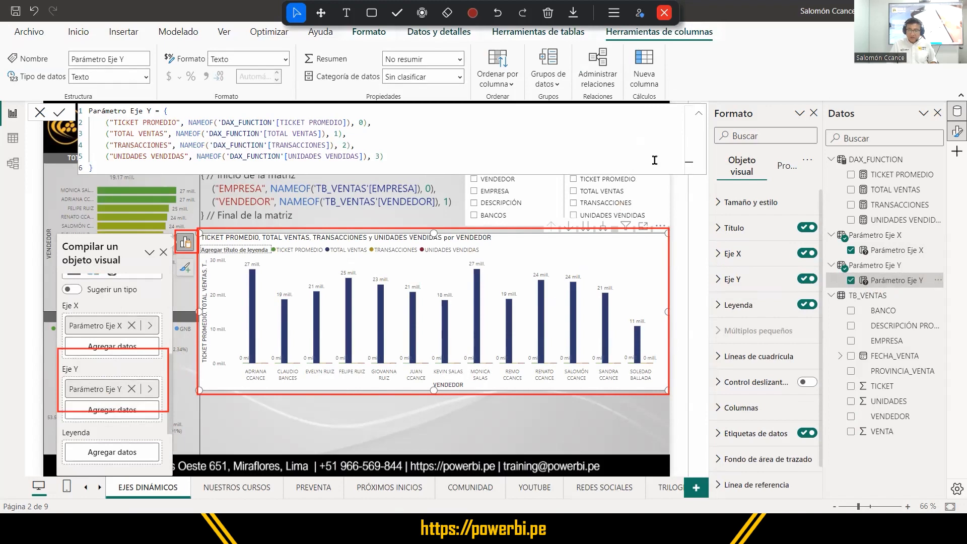
click(696, 115)
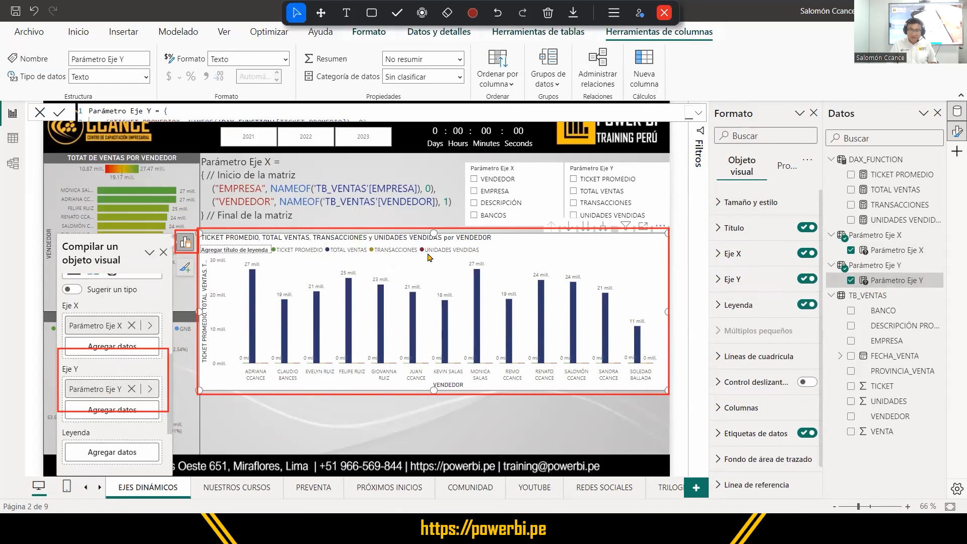
click(610, 272)
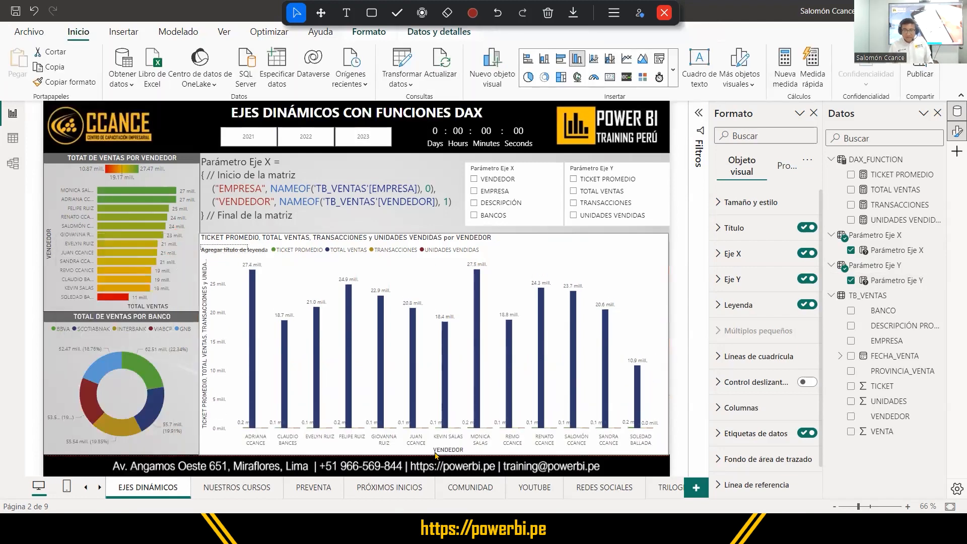
Test the Parámetro Eje Y slicer by switching the chart among all four measures, ending on TICKET PROMEDIO.
click(573, 180)
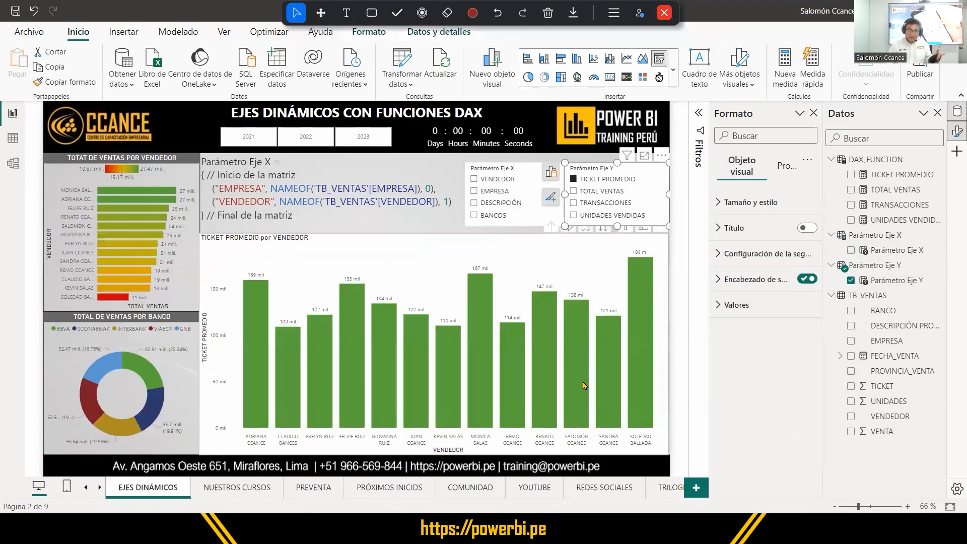
click(597, 194)
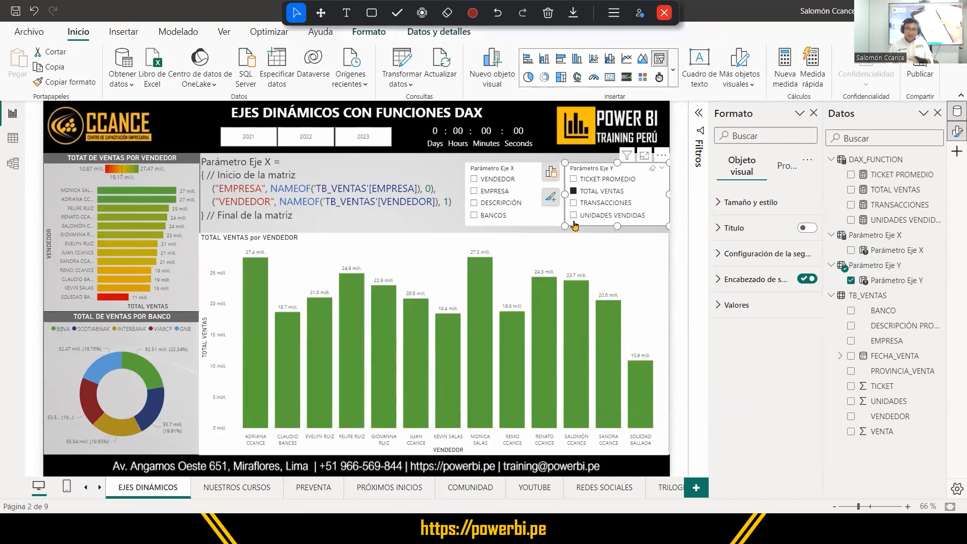
click(589, 204)
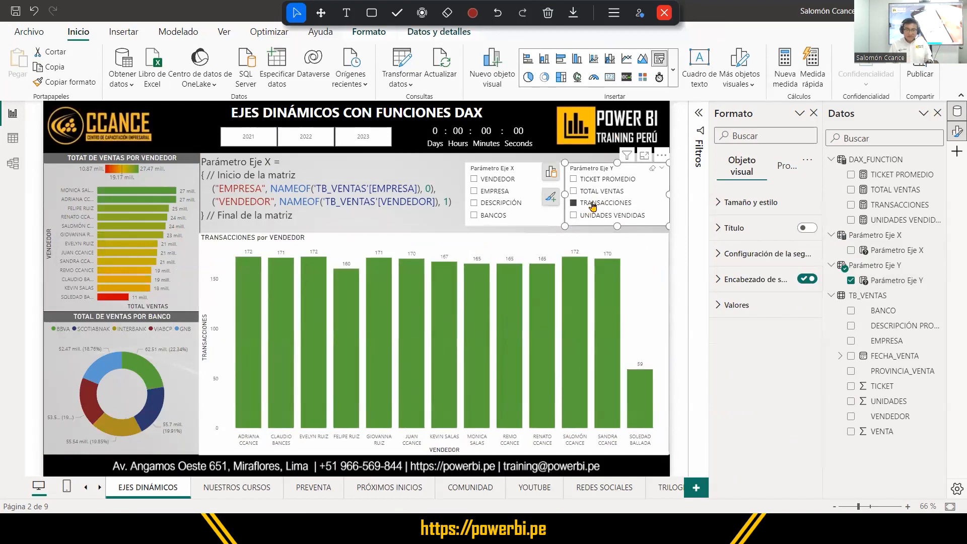
click(595, 221)
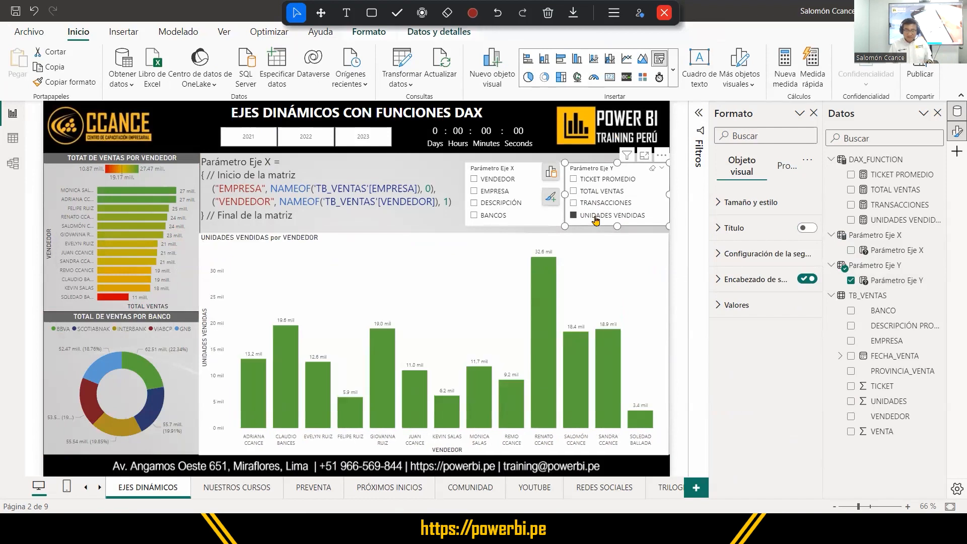
click(594, 204)
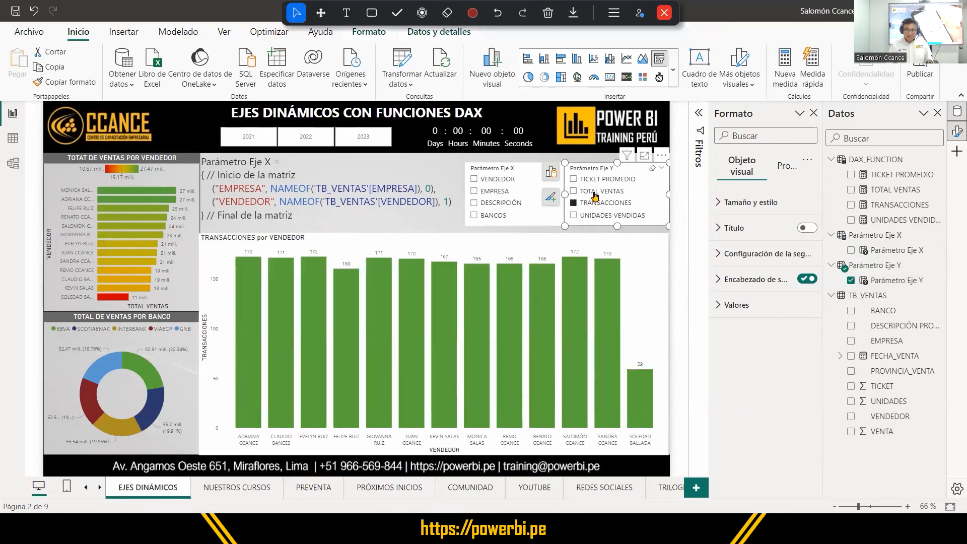
click(593, 189)
click(593, 181)
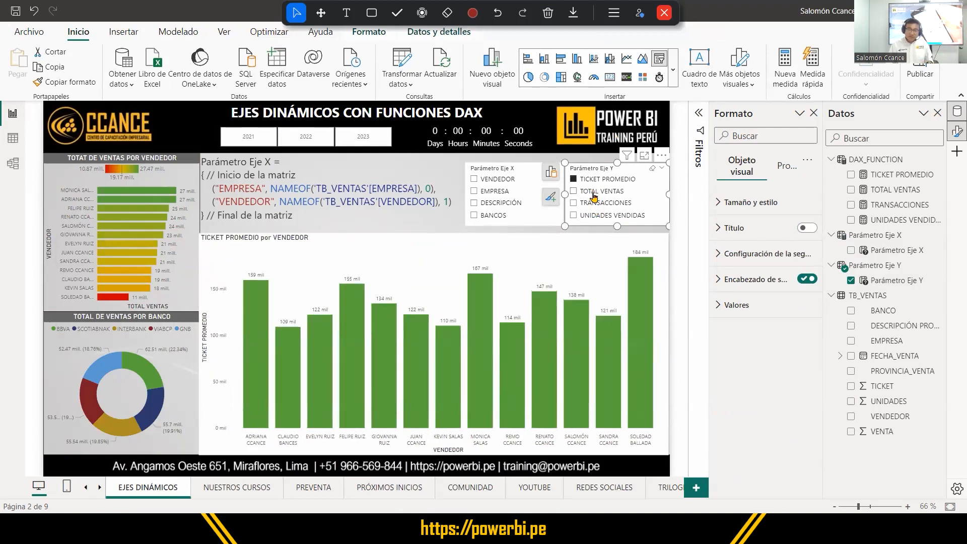
click(594, 192)
click(593, 180)
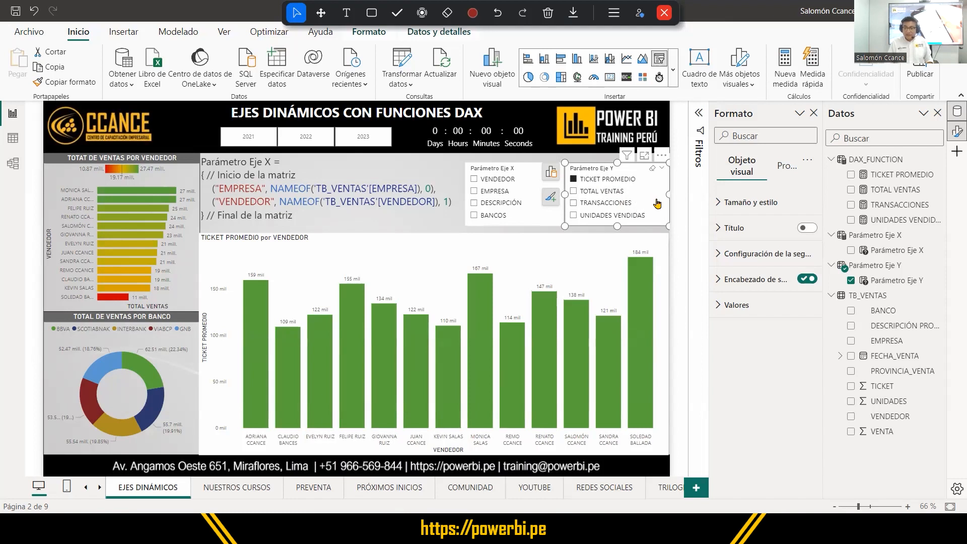
Enable single selection (Selección única) for the Parámetro Eje Y slicer.
click(720, 256)
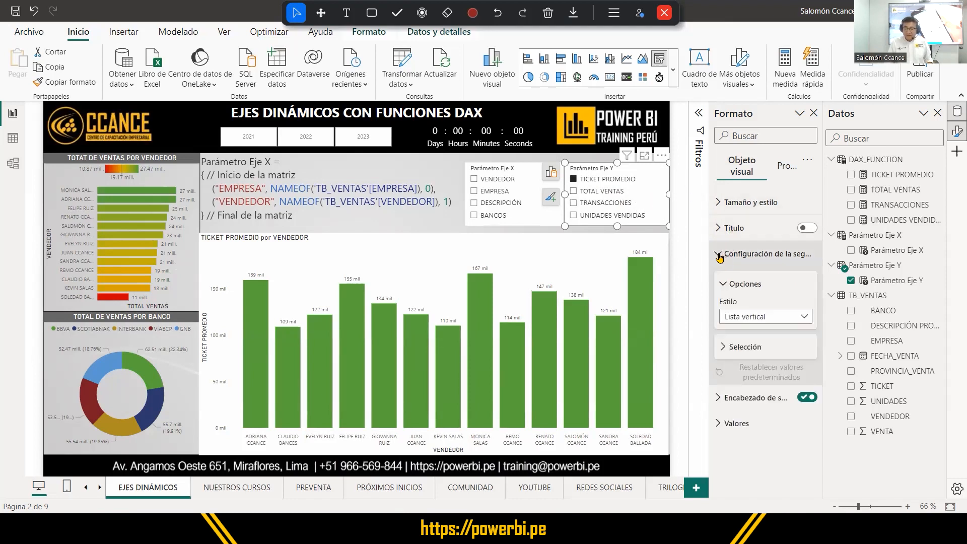
click(728, 346)
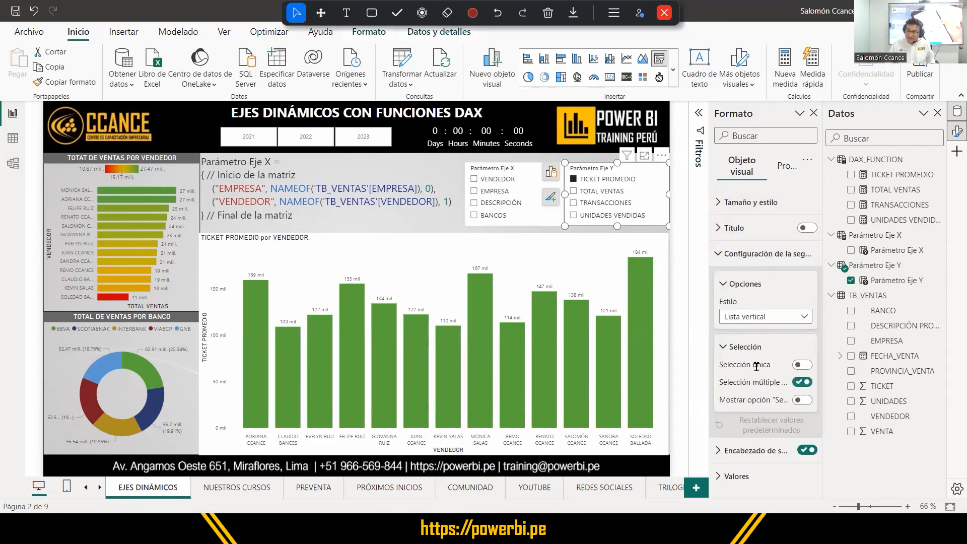
click(803, 366)
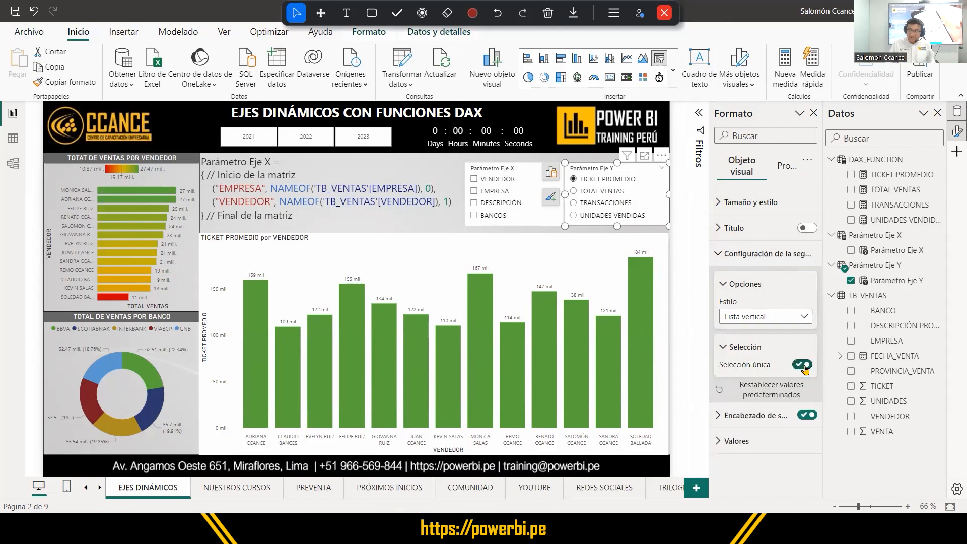
Cycle the single-selection Parámetro Eje Y slicer through its four measures and compare the resulting column charts.
click(610, 194)
click(609, 204)
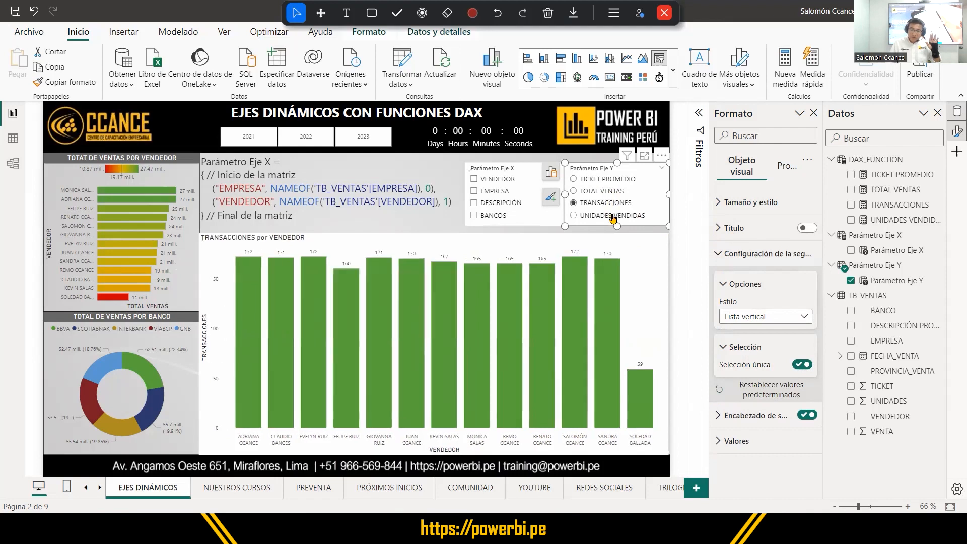
click(612, 217)
click(610, 203)
click(609, 191)
click(609, 182)
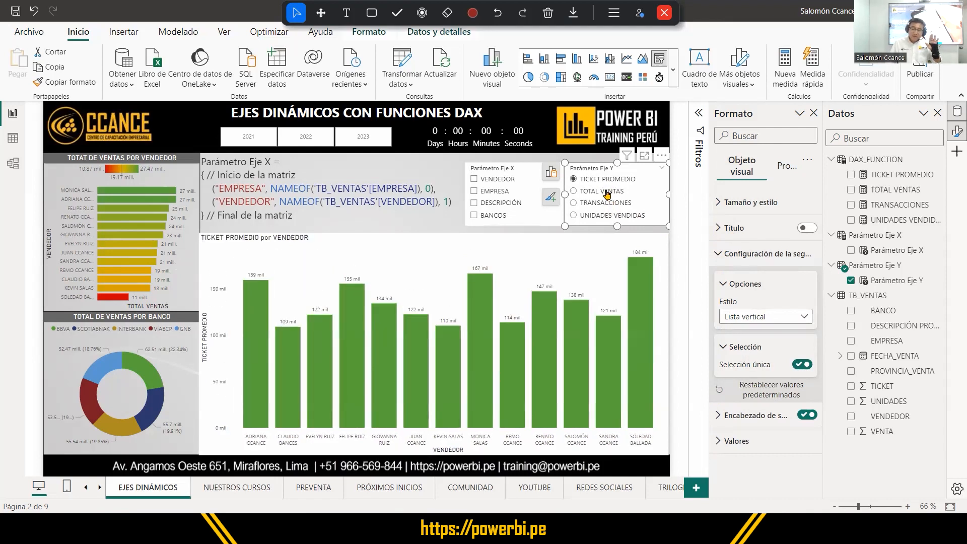
click(607, 194)
click(607, 201)
click(582, 217)
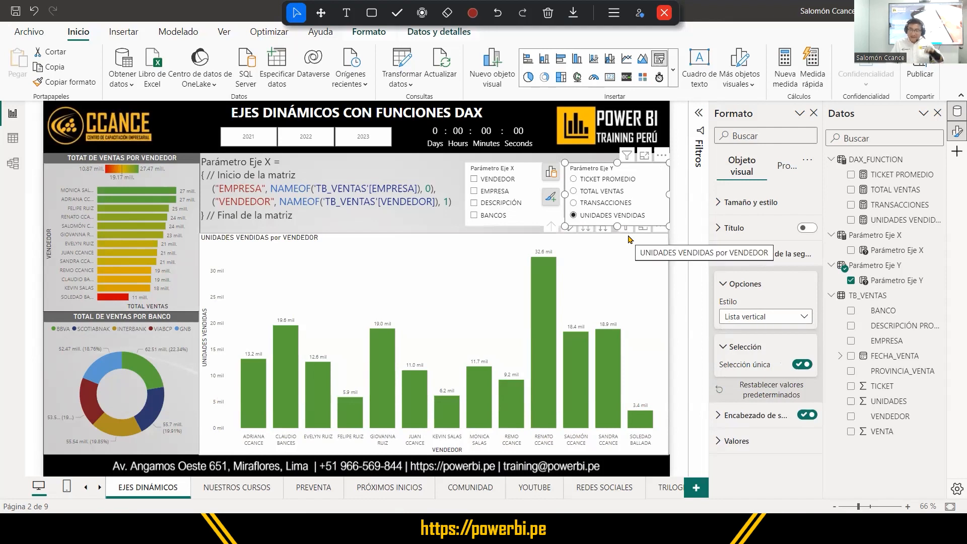
click(631, 207)
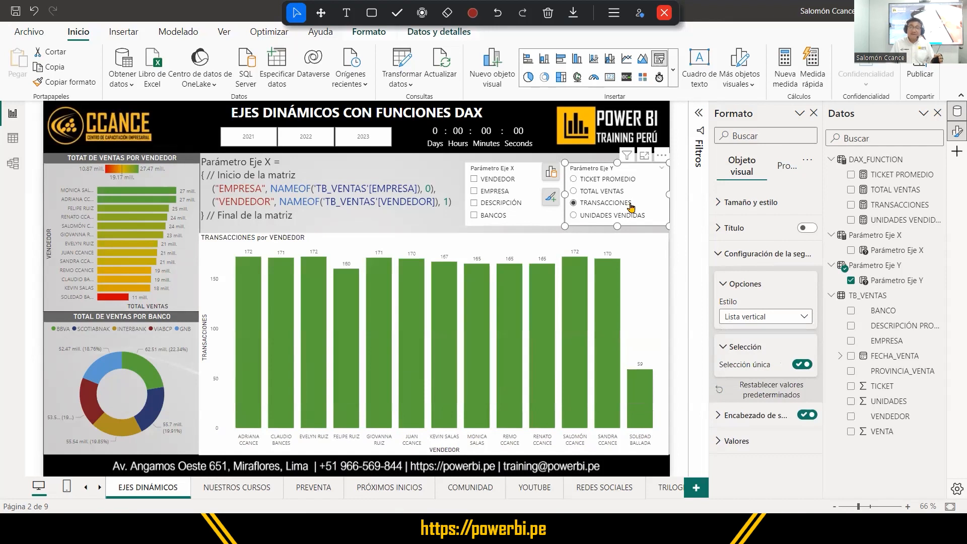
click(618, 193)
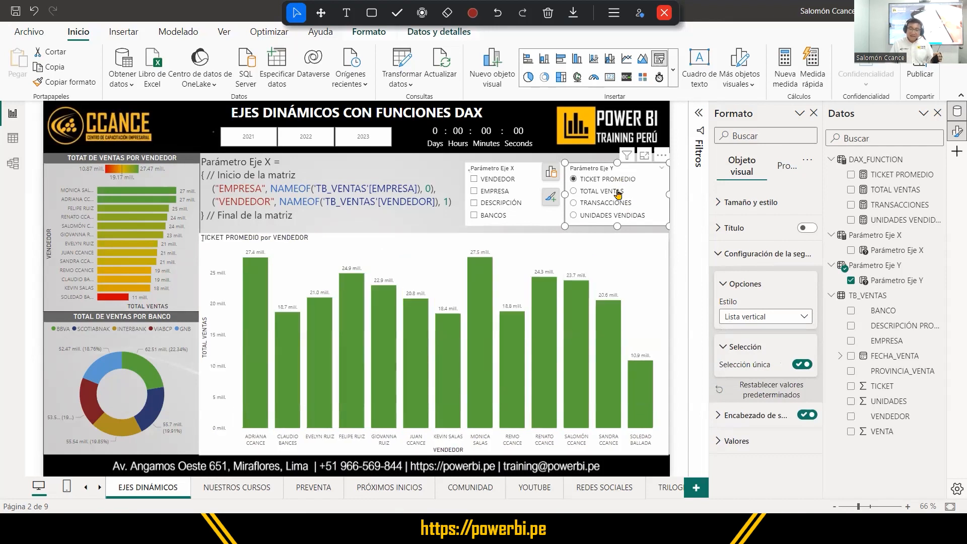
Test combinations of both slicers on the column chart, ending with DESCRIPCIÓN on the X axis and TOTAL VENTAS on the Y axis.
click(614, 215)
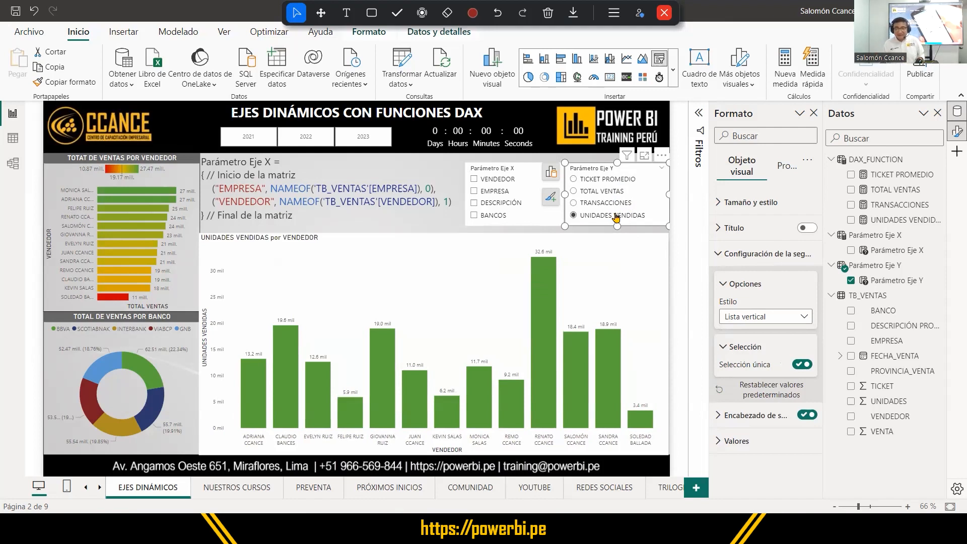
click(491, 215)
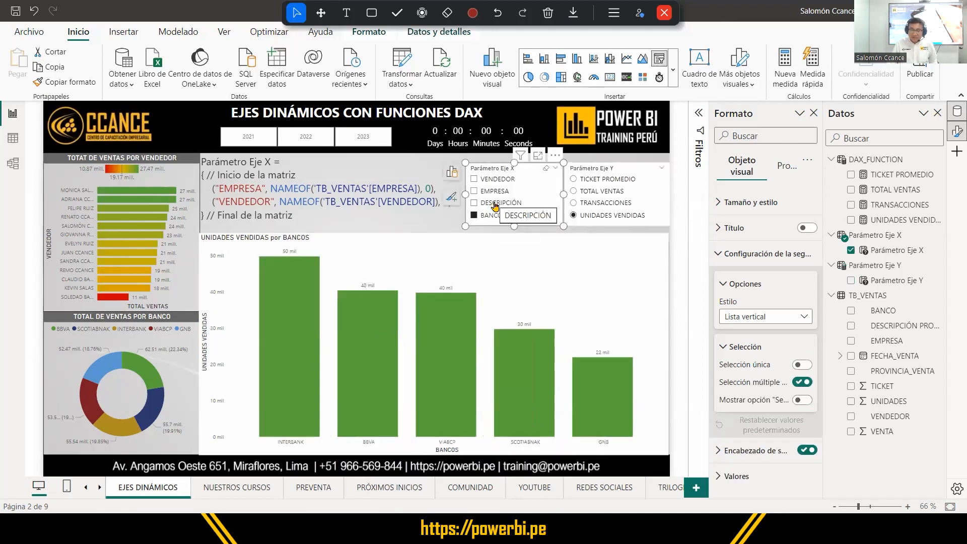
click(494, 203)
click(499, 193)
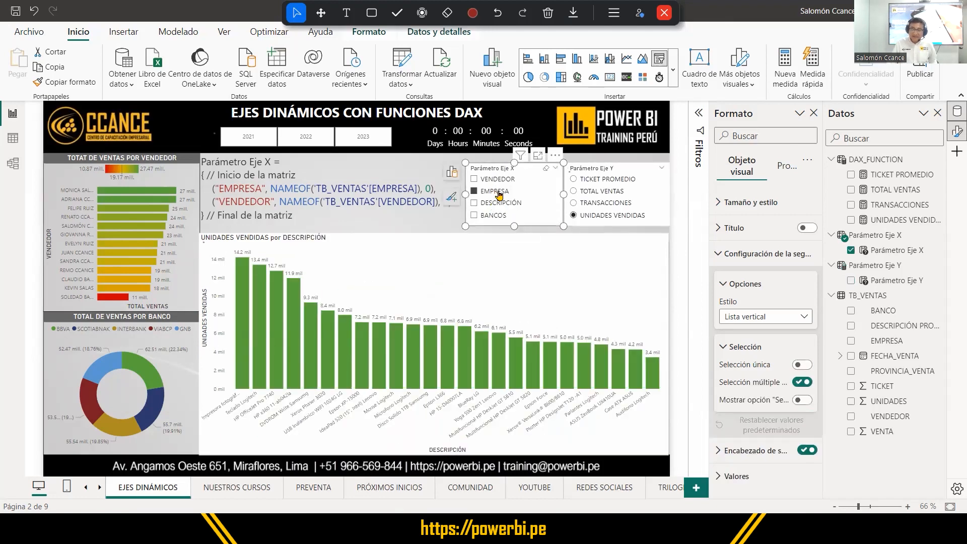
click(593, 194)
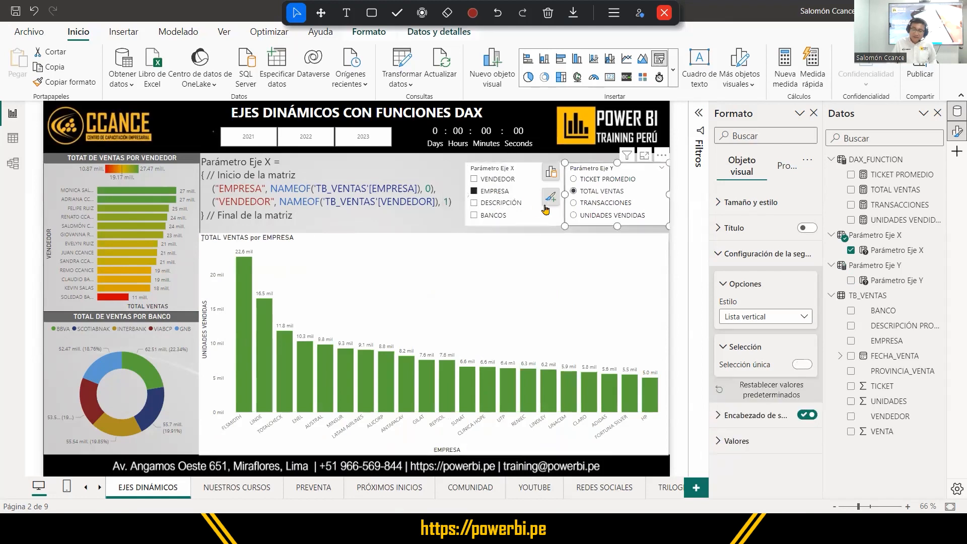
click(512, 204)
click(594, 194)
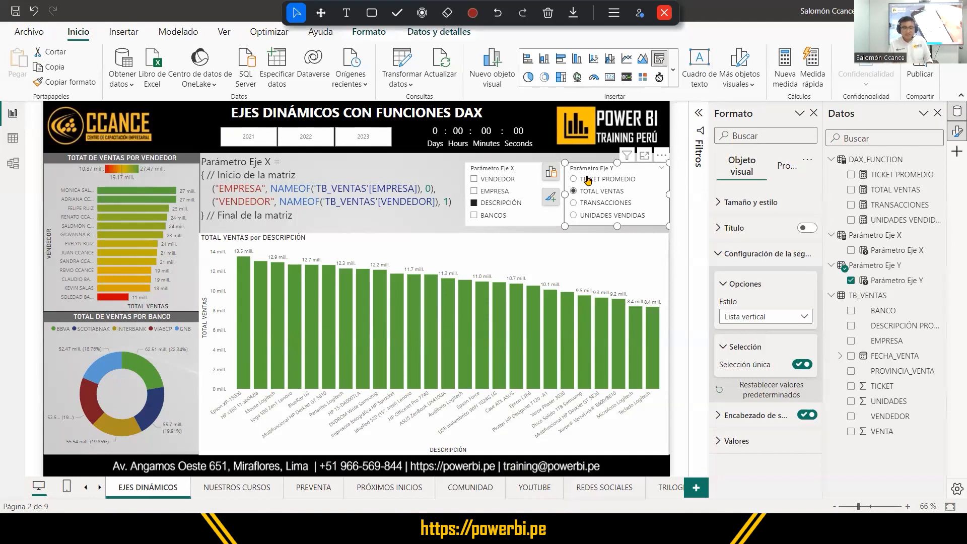
Turn off the column chart's background (Fondo) and save the report.
click(607, 264)
click(763, 207)
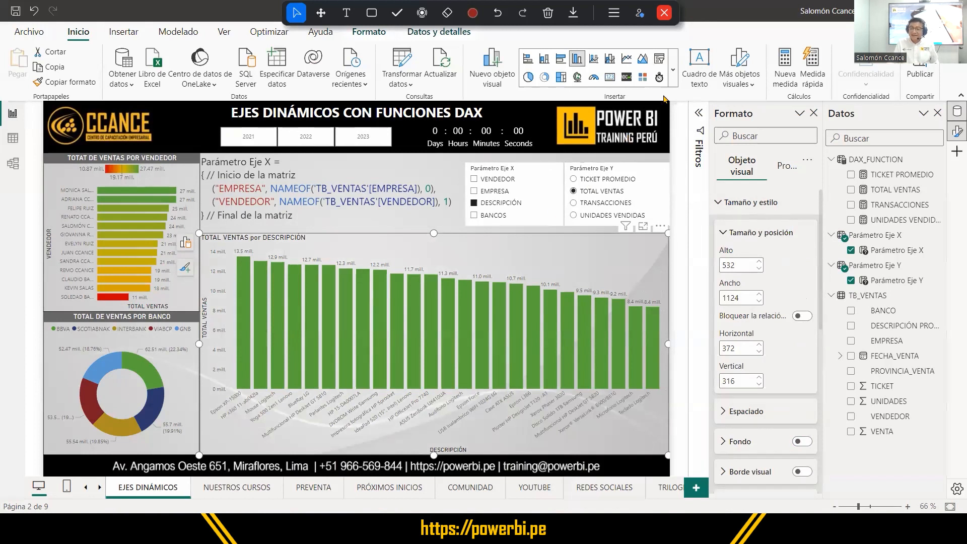
Publish the report to the CCANCE workspace and close the publishing dialog.
click(919, 73)
key(BackSpace)
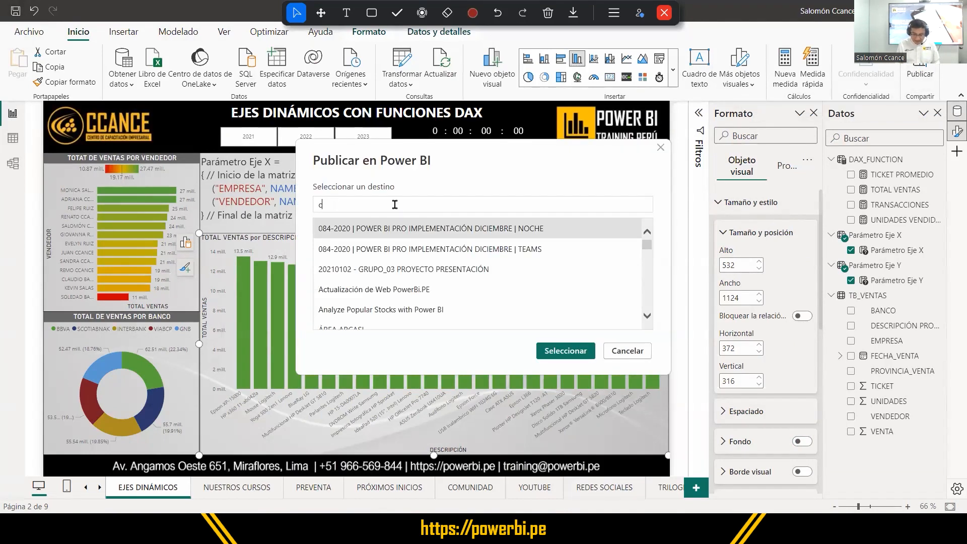
text(an)
click(345, 274)
click(558, 353)
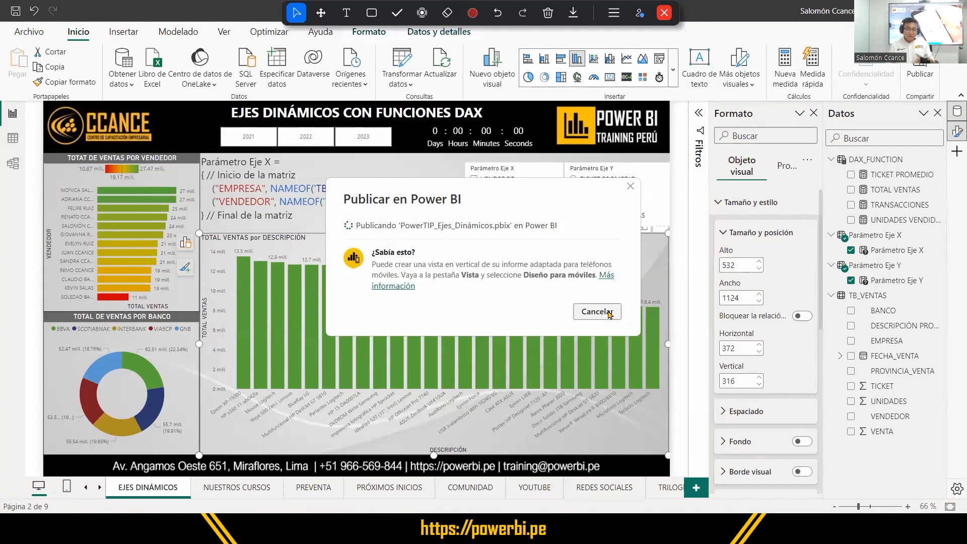
click(599, 349)
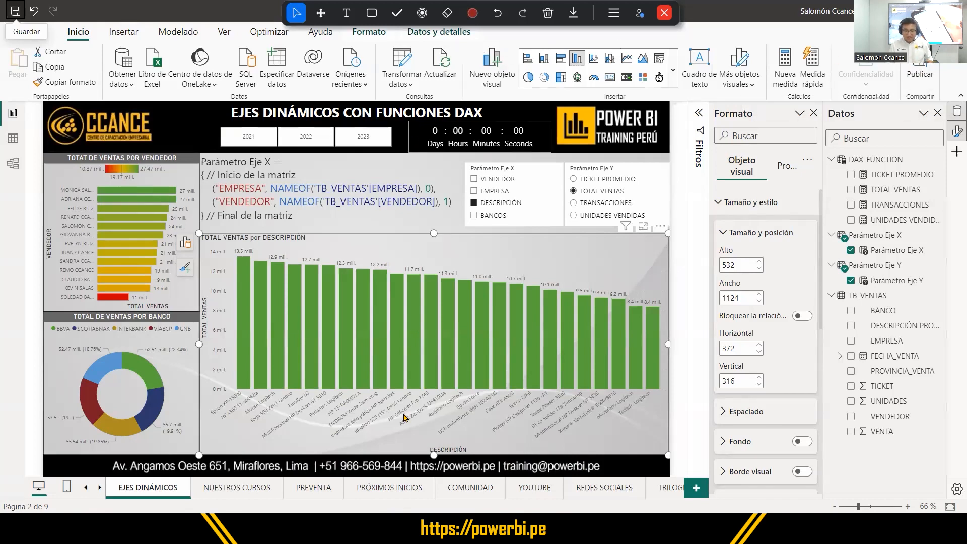
Switch to the Power BI service in the browser, search the workspaces for ccance, and open the CCANCE workspace.
click(570, 525)
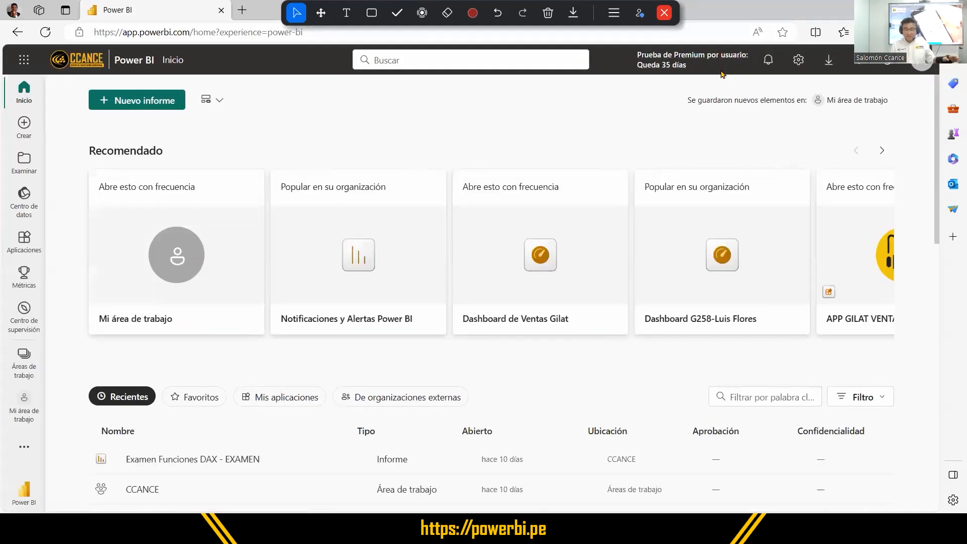
click(23, 357)
text(ccance)
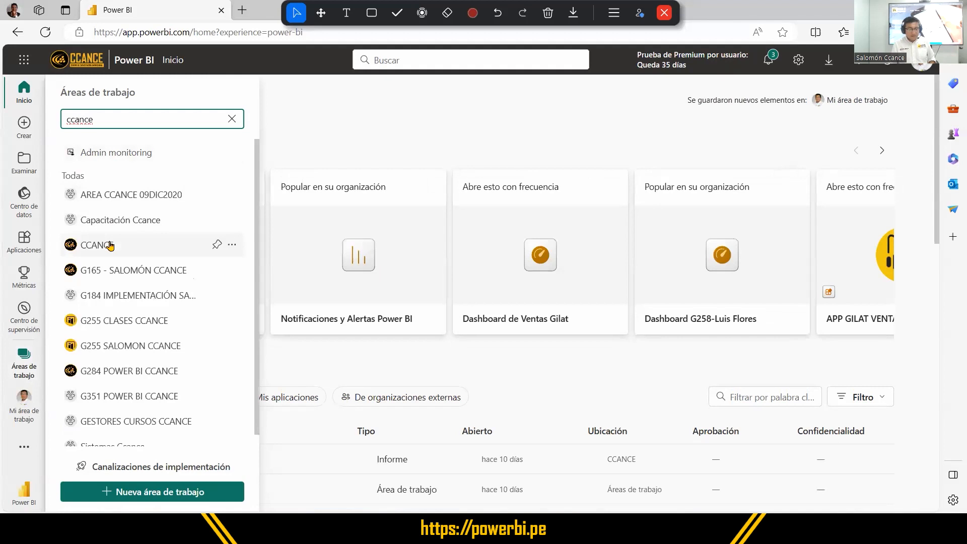
click(111, 245)
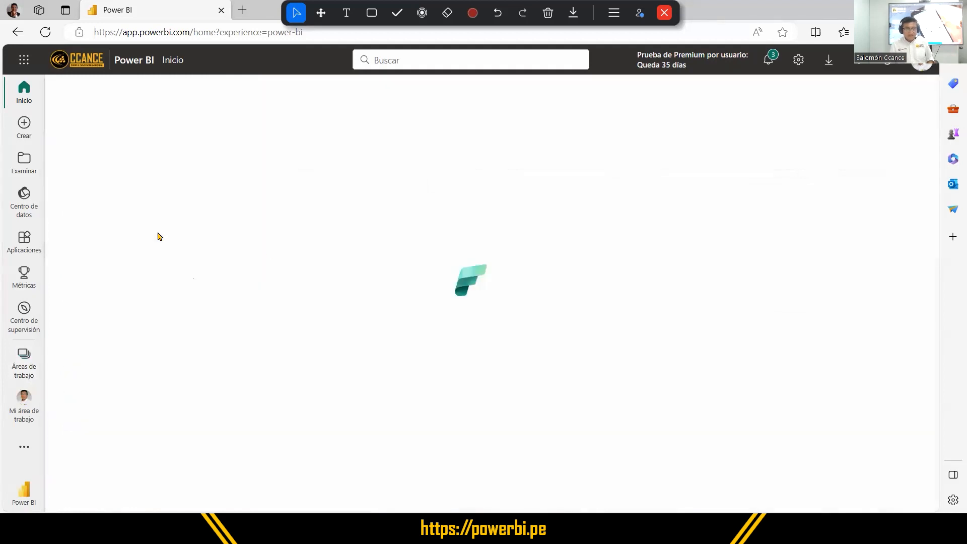
Sort the workspace content by Actualizado in descending order and open the PowerTIP_Ejes_Dinámicos report.
click(563, 175)
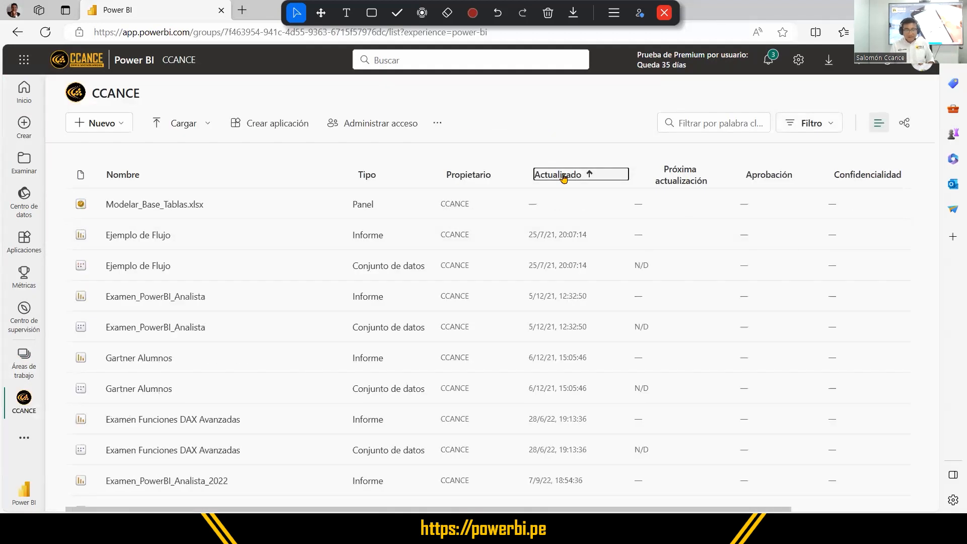
click(563, 175)
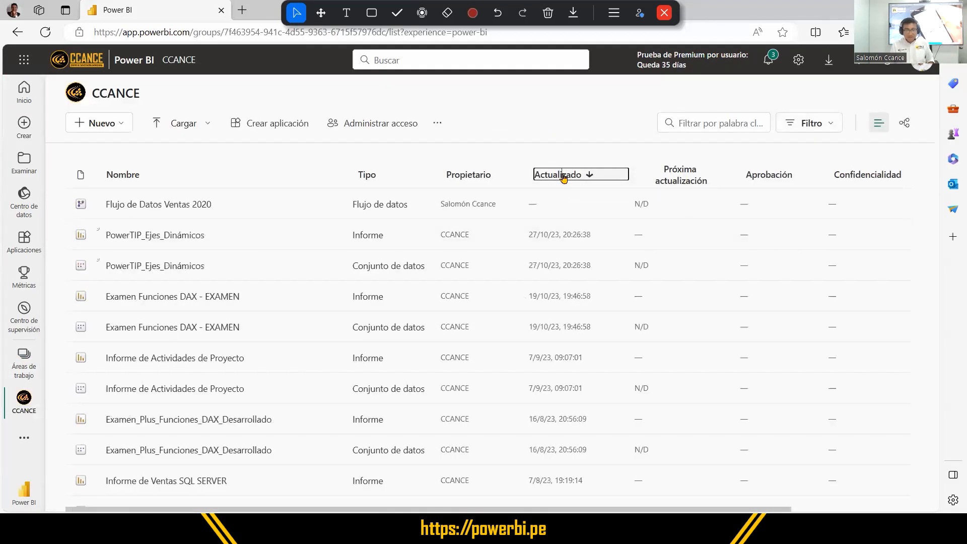
click(154, 236)
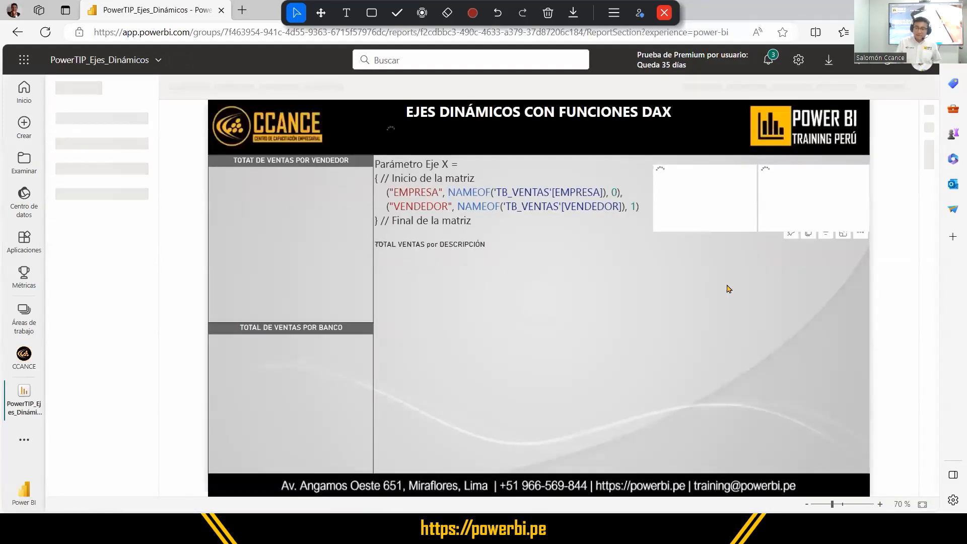
Test the published report's axis slicers with different dimensions and measures, ending on BANCOS with UNIDADES VENDIDAS.
click(687, 195)
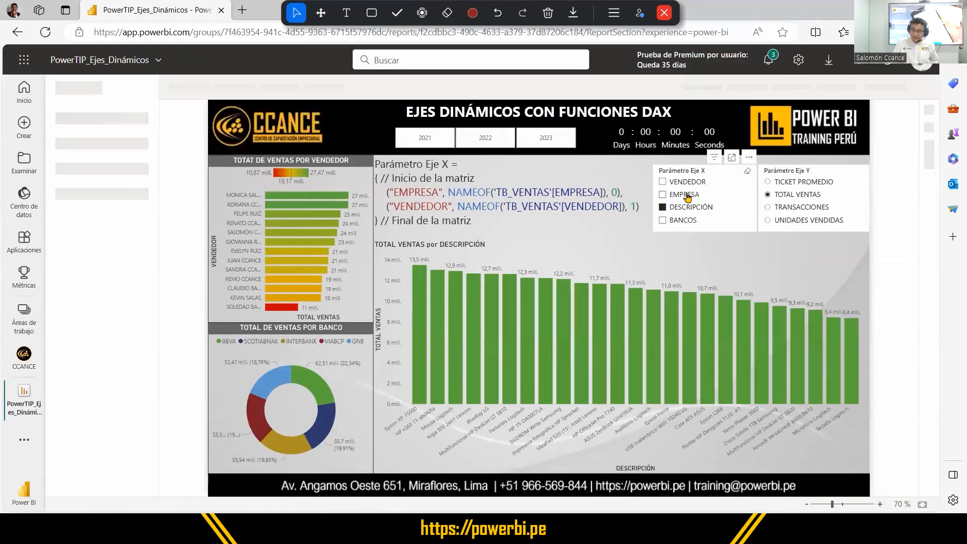
click(691, 183)
click(787, 207)
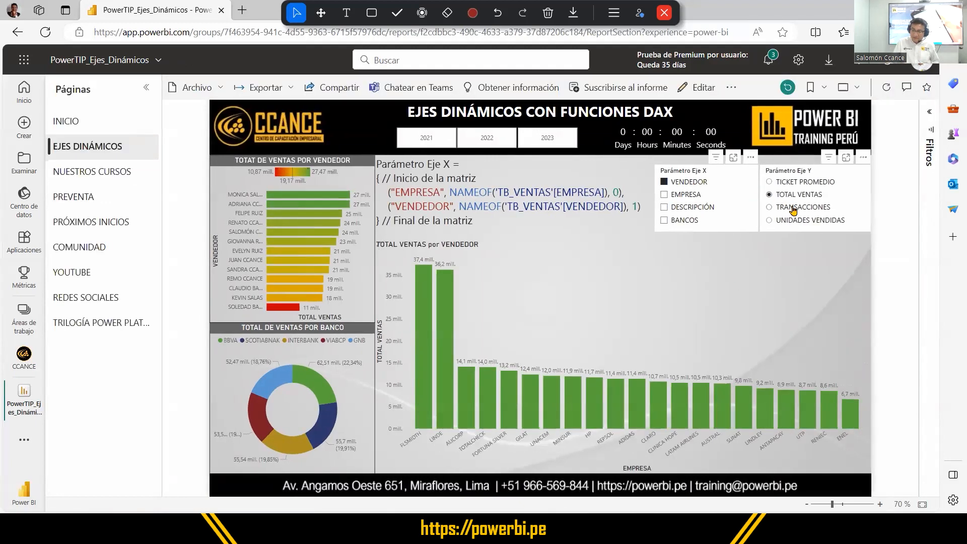
click(793, 221)
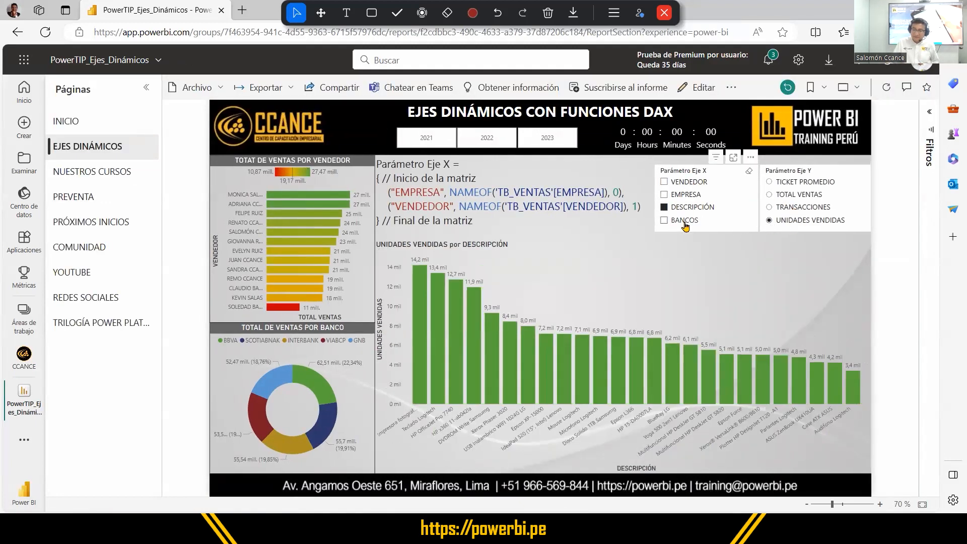
click(679, 220)
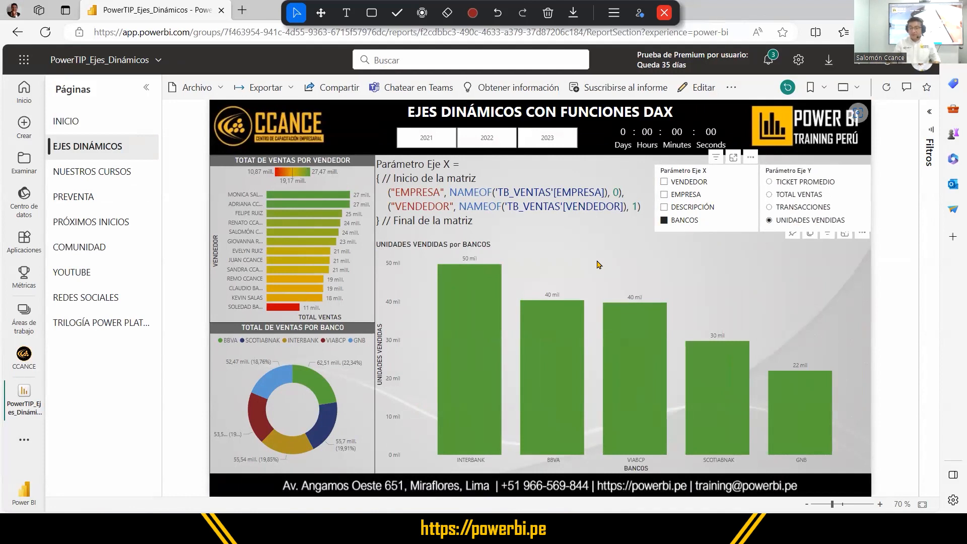
Combine BANCOS with DESCRIPCIÓN on the X axis, expand the chart one hierarchy level, add EMPRESA, and clear the slicer selections.
ctrl+click(676, 209)
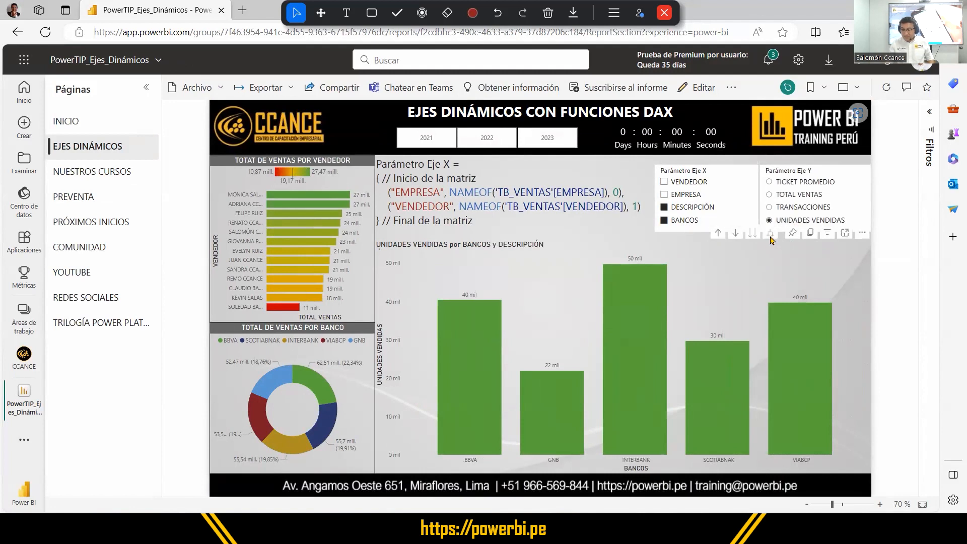
click(769, 233)
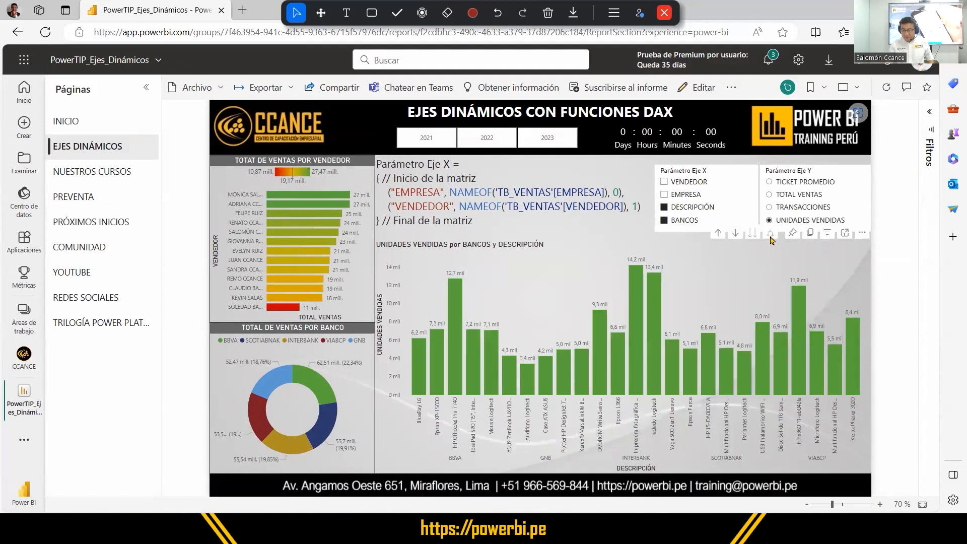
ctrl+click(691, 199)
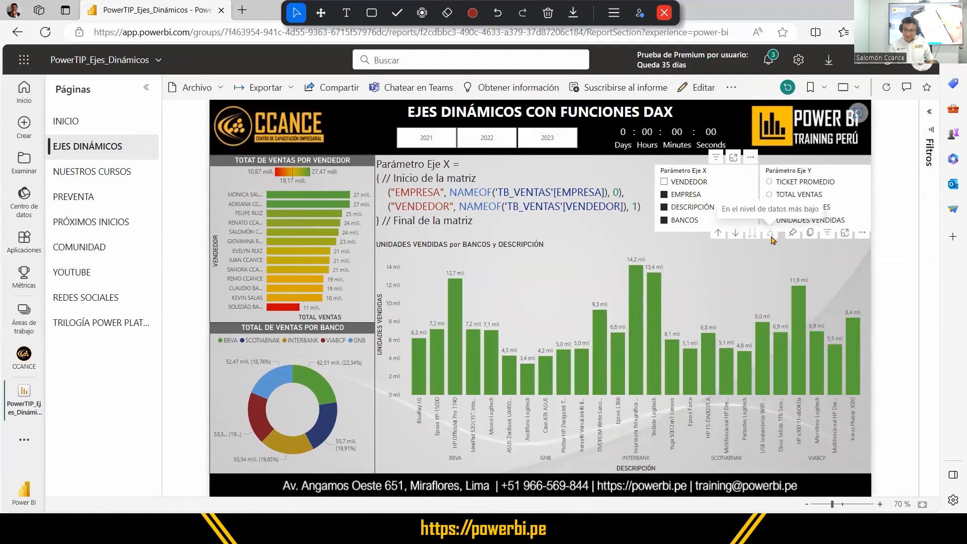
click(666, 210)
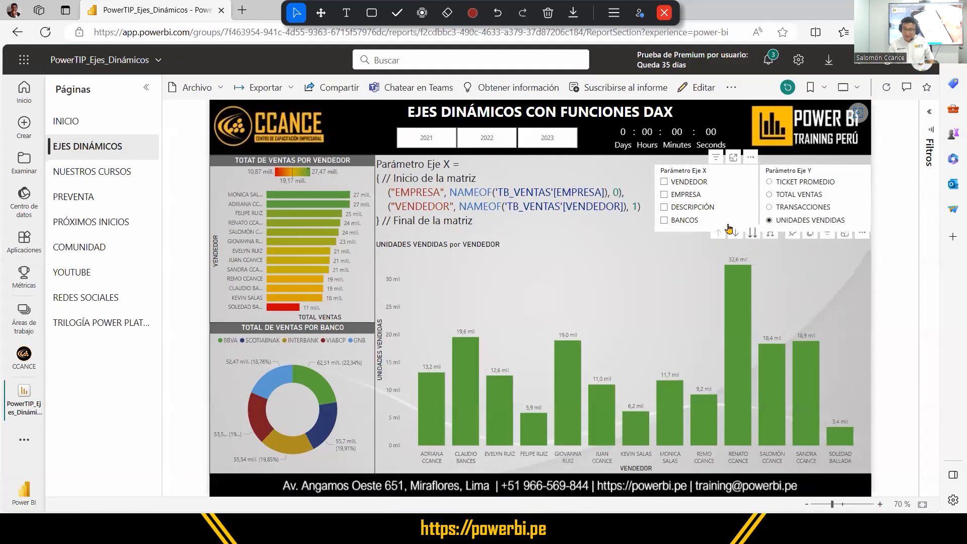
Combine BANCOS with EMPRESA in the Parámetro Eje X slicer and expand the chart one hierarchy level.
click(664, 220)
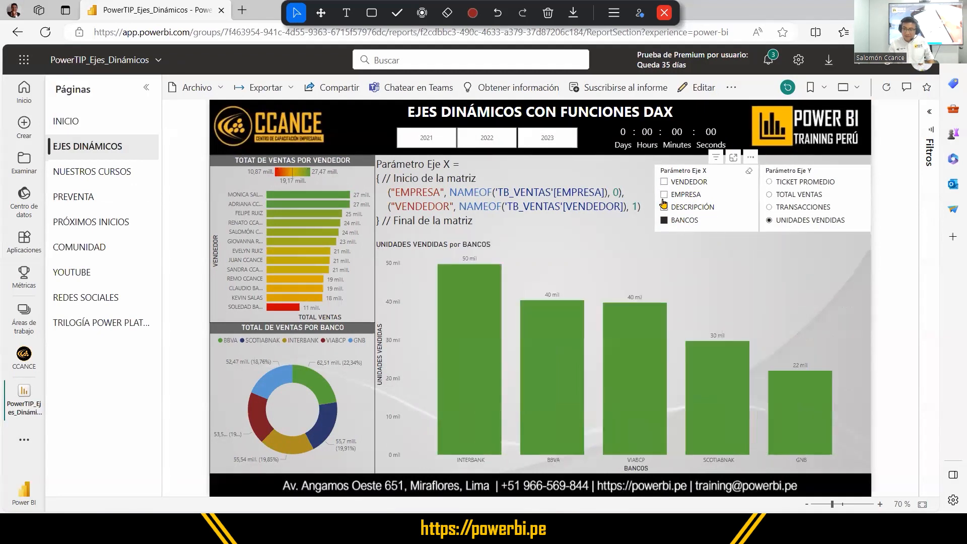
click(664, 194)
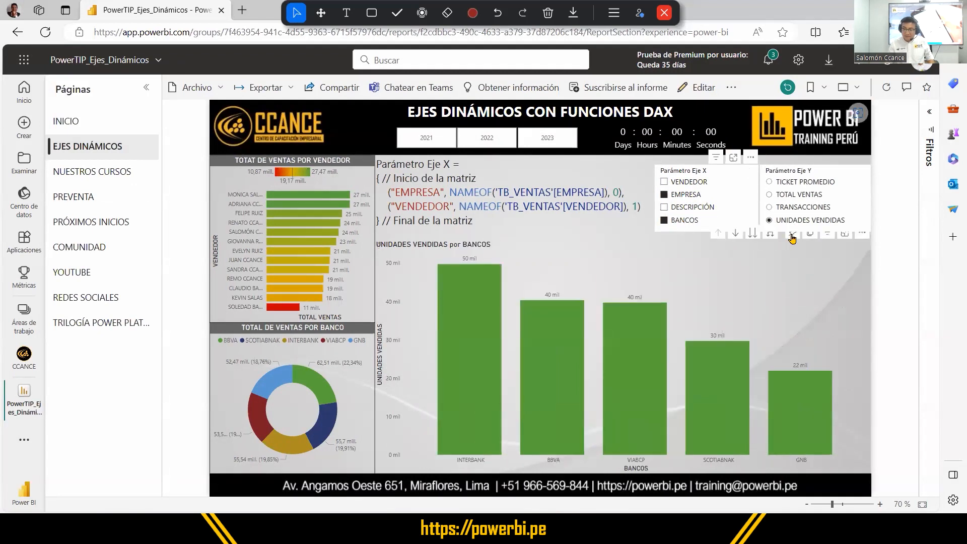
click(770, 237)
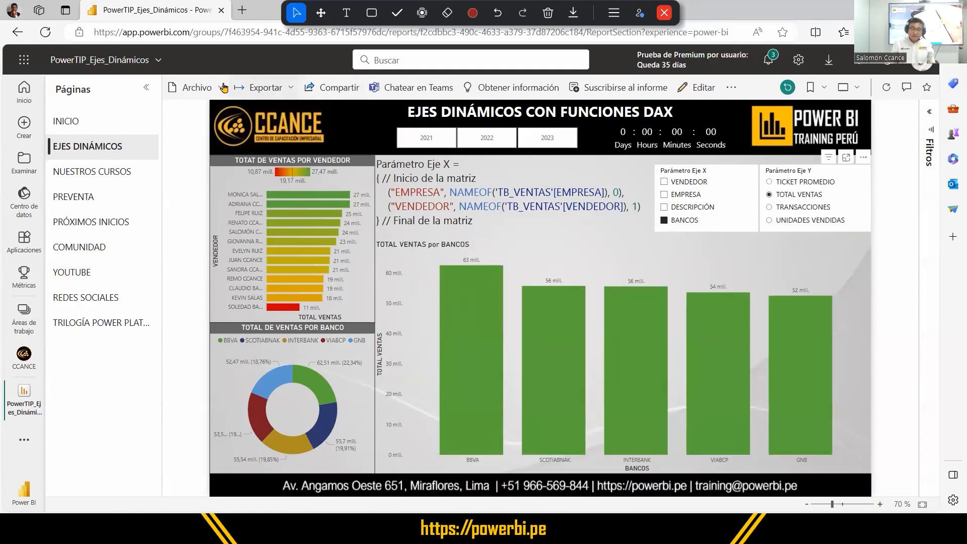
Publish the report publicly with Publicar en la web (público), accept the public-access notices, and close the dialog.
click(219, 88)
mouse_move(230, 205)
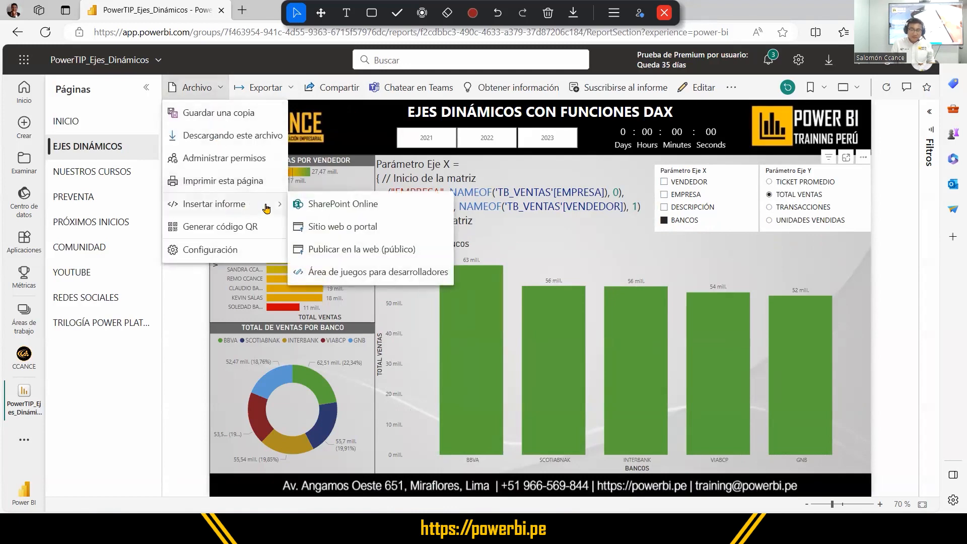
click(359, 252)
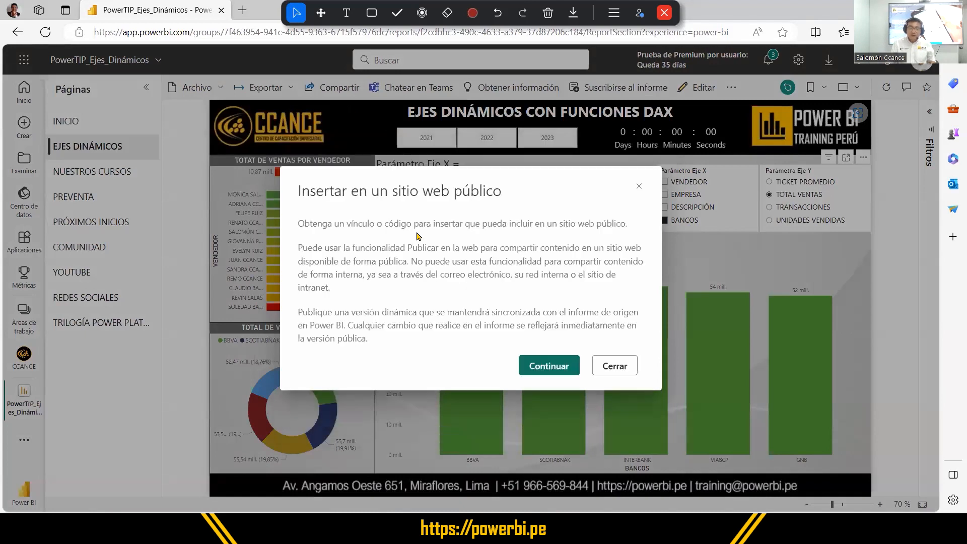
click(545, 369)
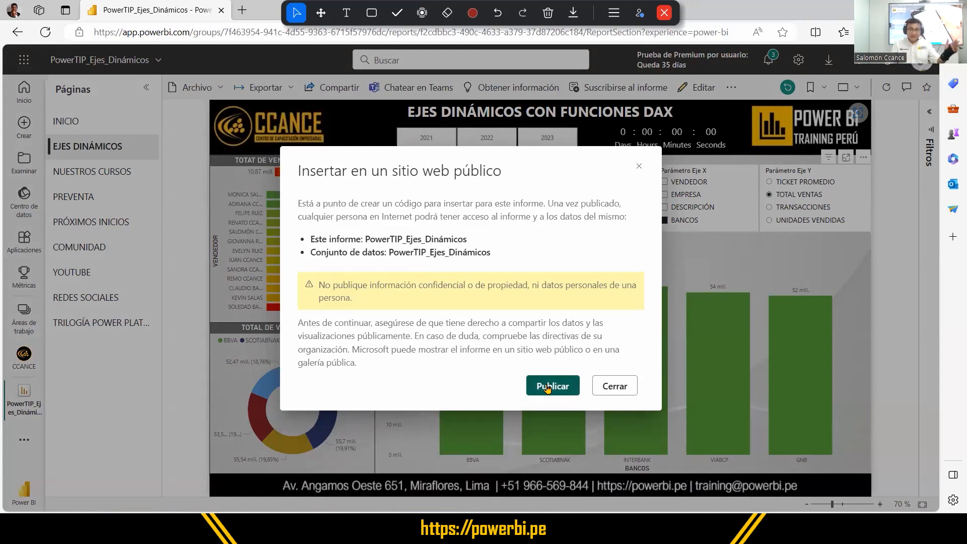
click(547, 388)
click(361, 197)
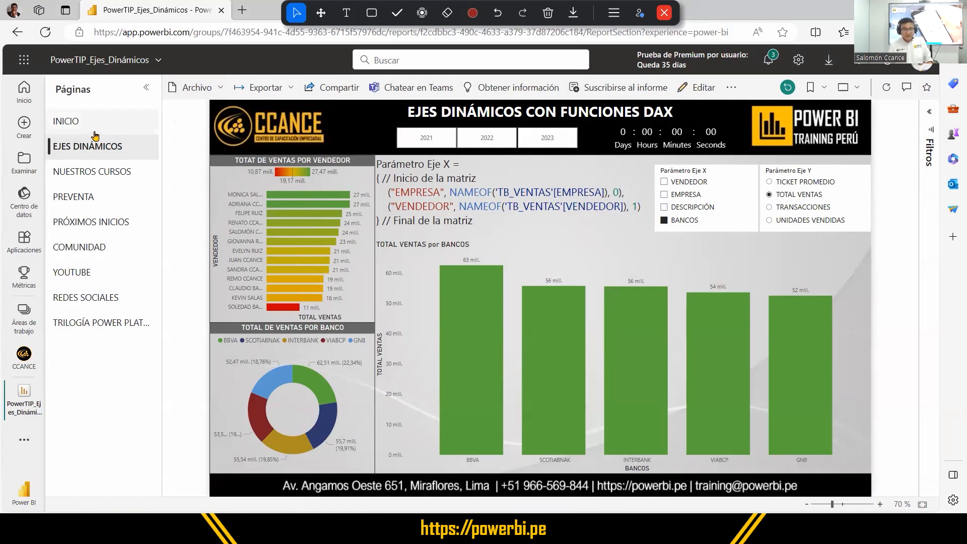
Look through the published report's INICIO, EJES DINÁMICOS, NUESTROS CURSOS and COMUNIDAD pages.
click(78, 122)
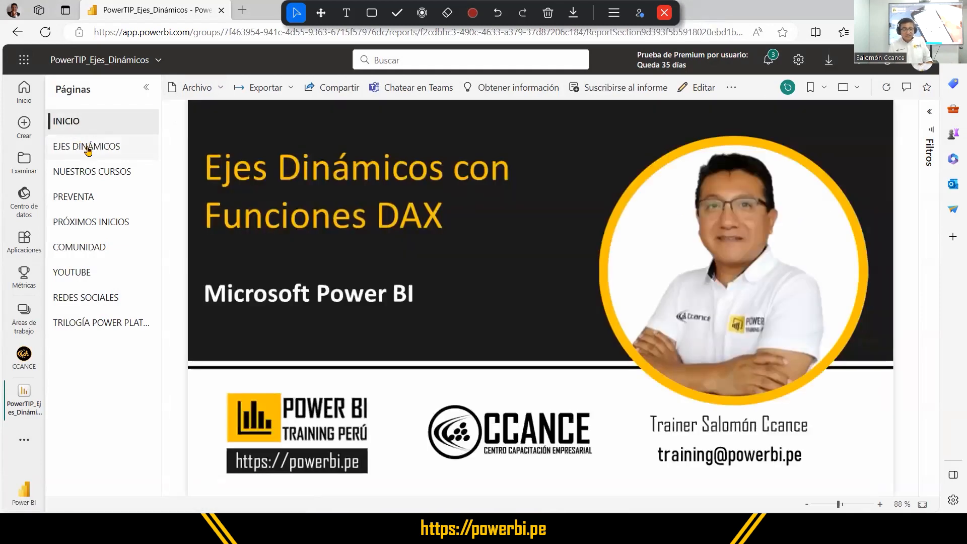
click(88, 148)
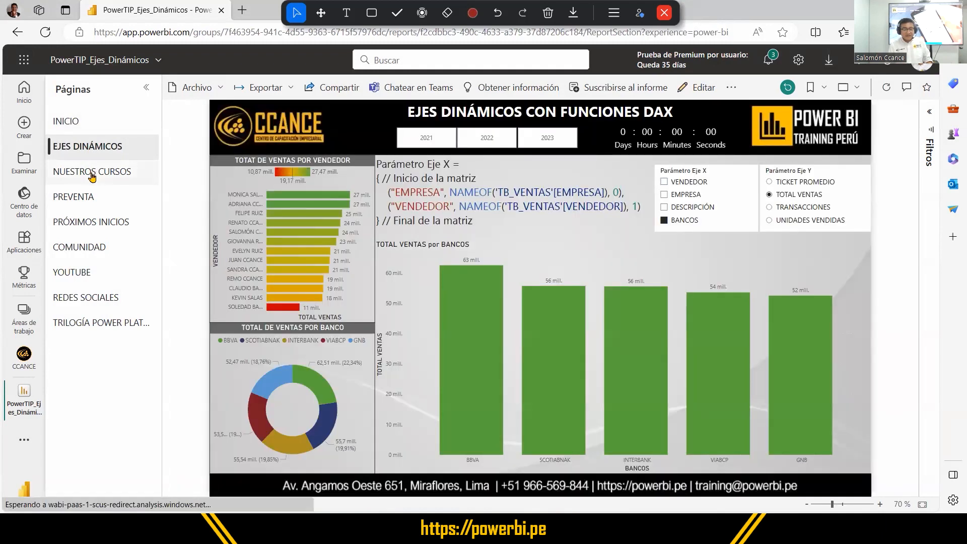
click(91, 174)
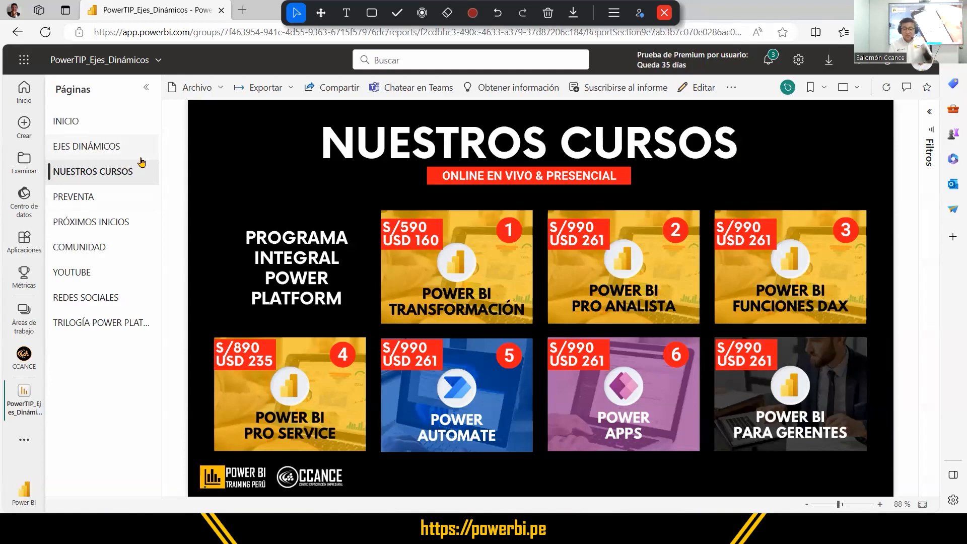
click(108, 251)
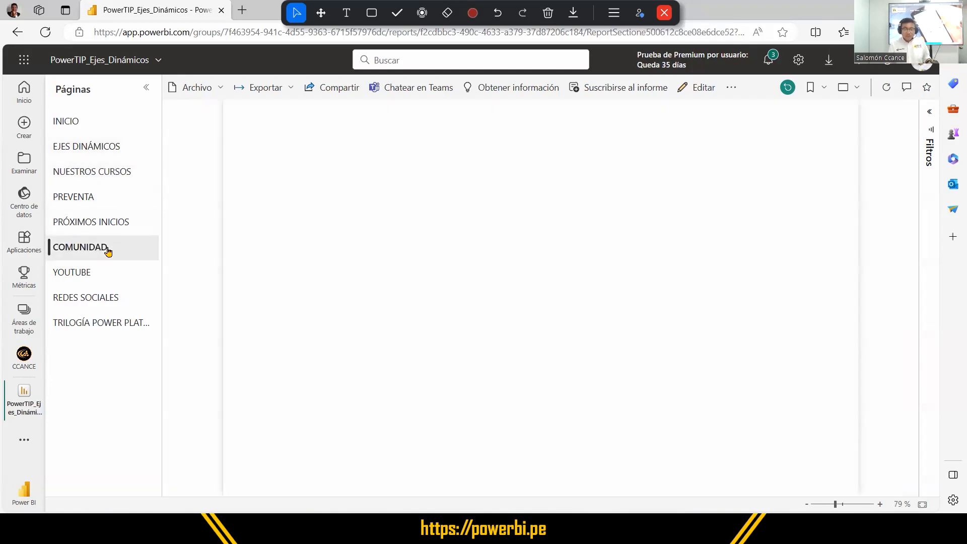